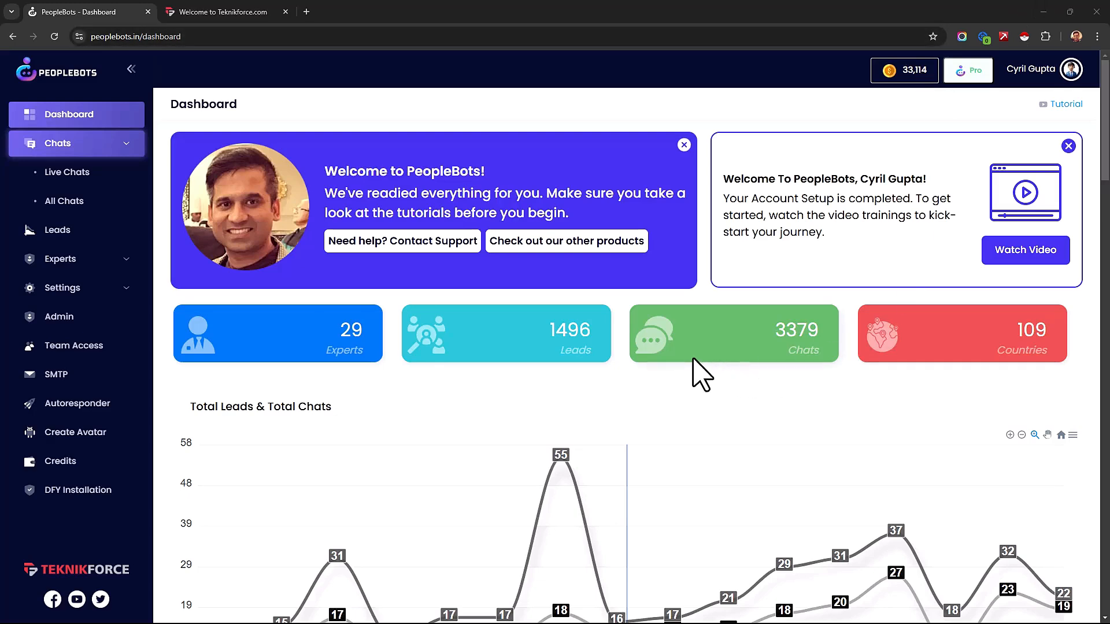
Step: Switch to the teknikforce.com page, open its chat widget and submit the visitor's name and email address
scroll(701, 375, "down", 1)
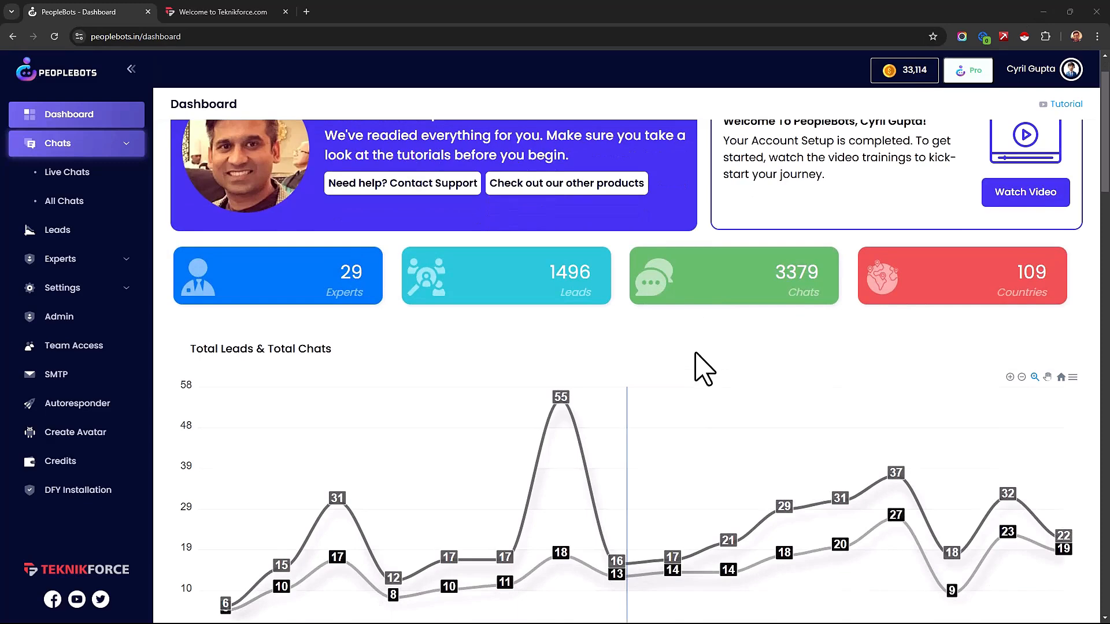
left_click(241, 11)
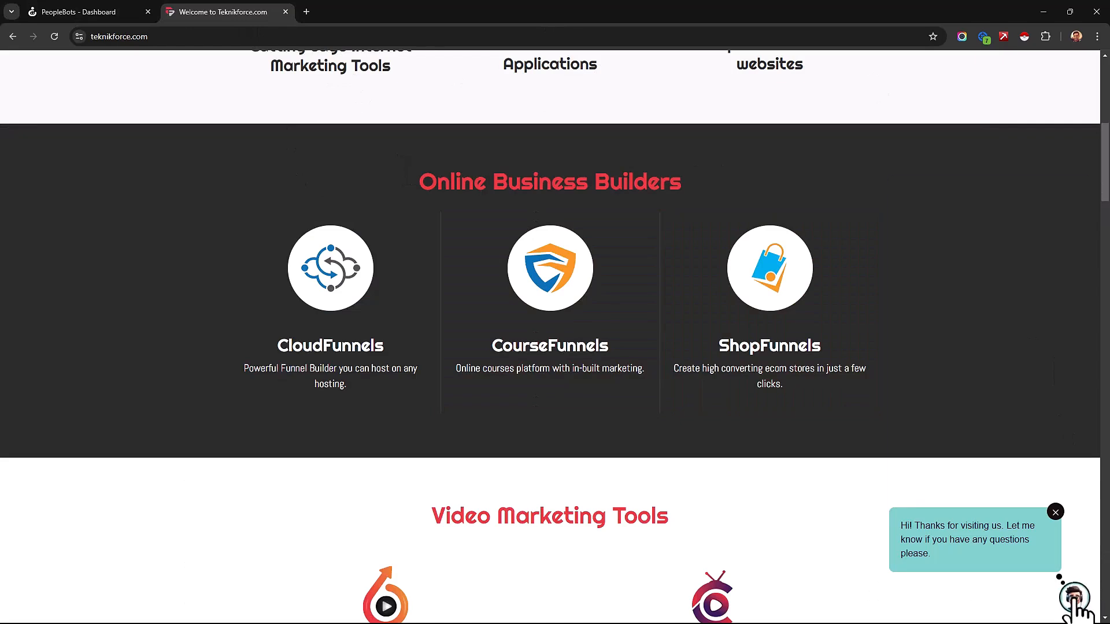
left_click(1067, 585)
scroll(1003, 338, "down", 1)
scroll(989, 354, "up", 1)
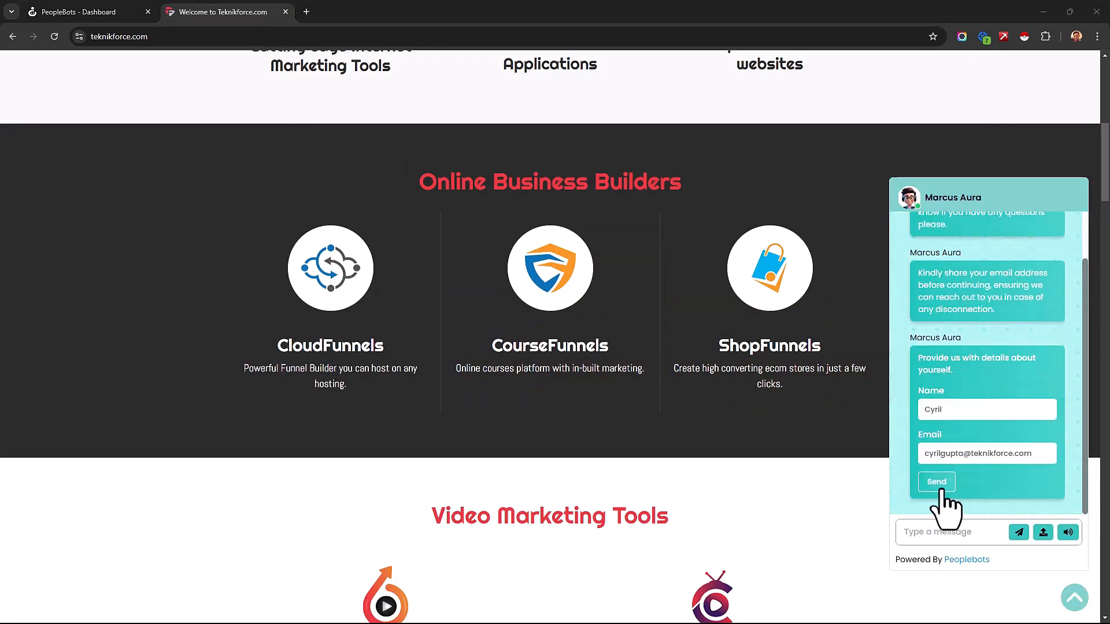
left_click(942, 489)
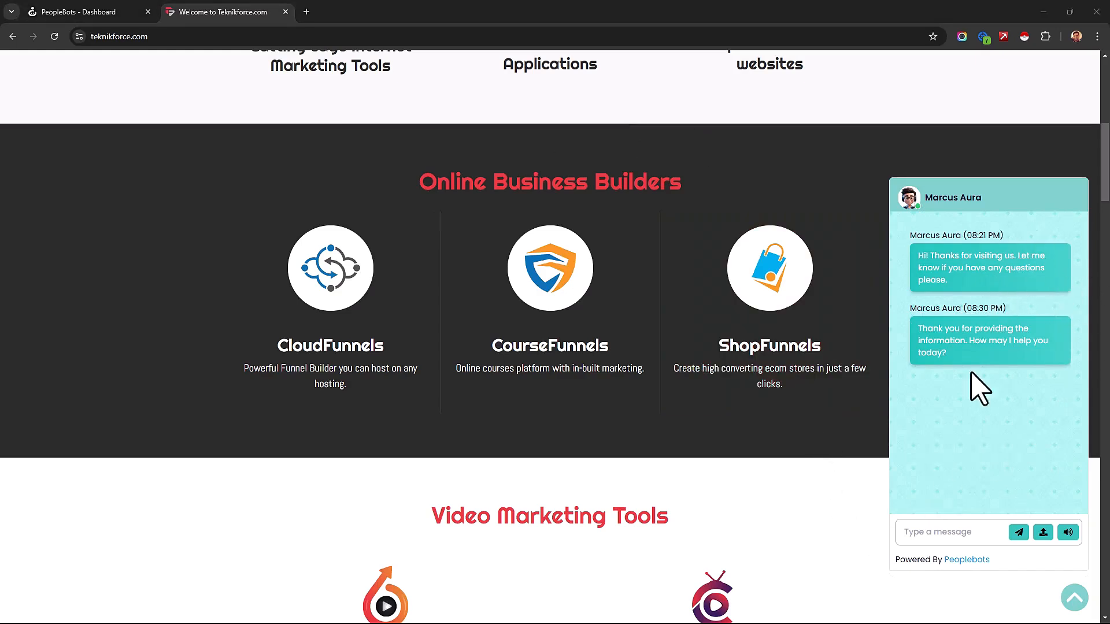
Step: Ask the chat expert "Can you tell me more about Peoplebots?" and read through the reply
left_click(947, 538)
type("Can you tell me more about Peoplebots?")
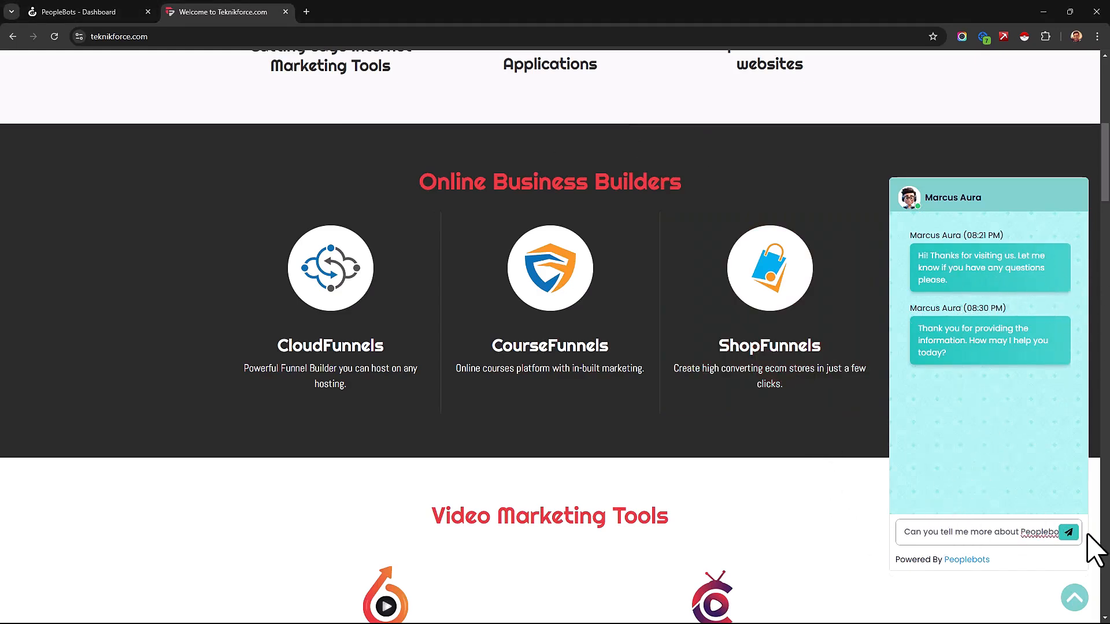
key("Return")
left_click_drag(947, 322, 1001, 449)
left_click(1000, 449)
scroll(982, 428, "down", 1)
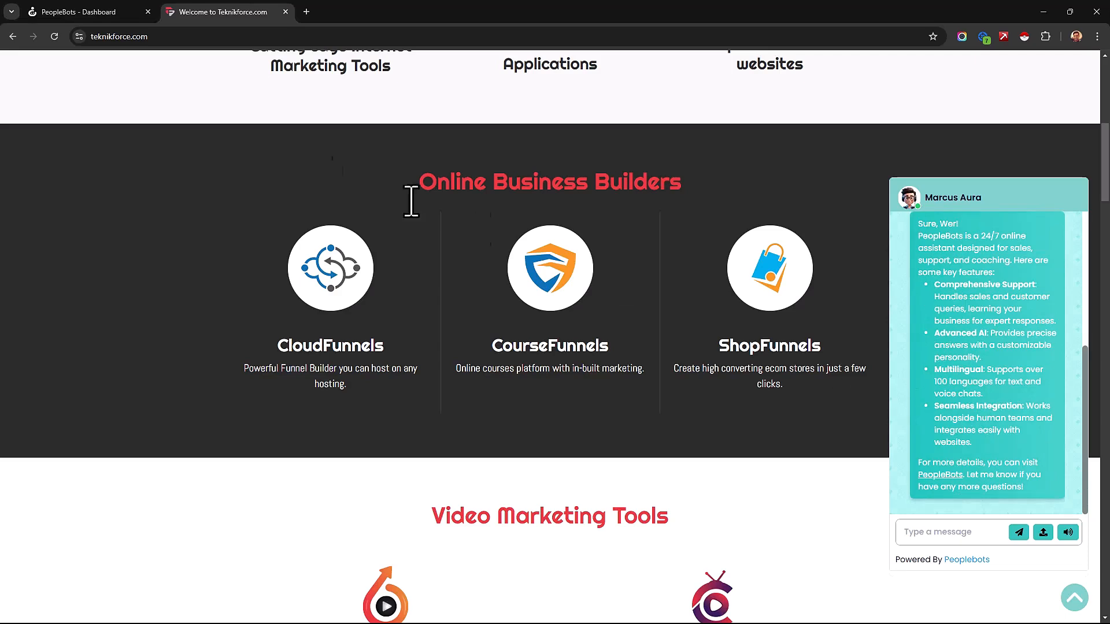
scroll(480, 230, "up", 2)
Step: Return to the PeopleBots dashboard and review the Experts, Leads, Chats and Countries summary cards
left_click(121, 3)
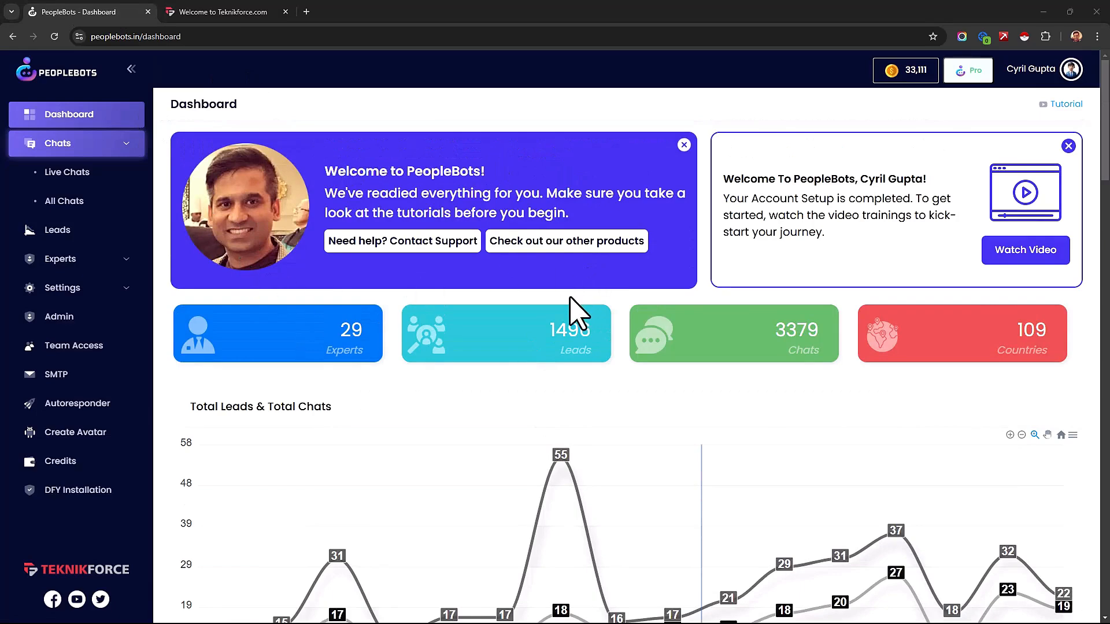
scroll(570, 298, "down", 1)
left_click_drag(338, 274, 361, 298)
left_click(361, 298)
left_click_drag(556, 271, 583, 301)
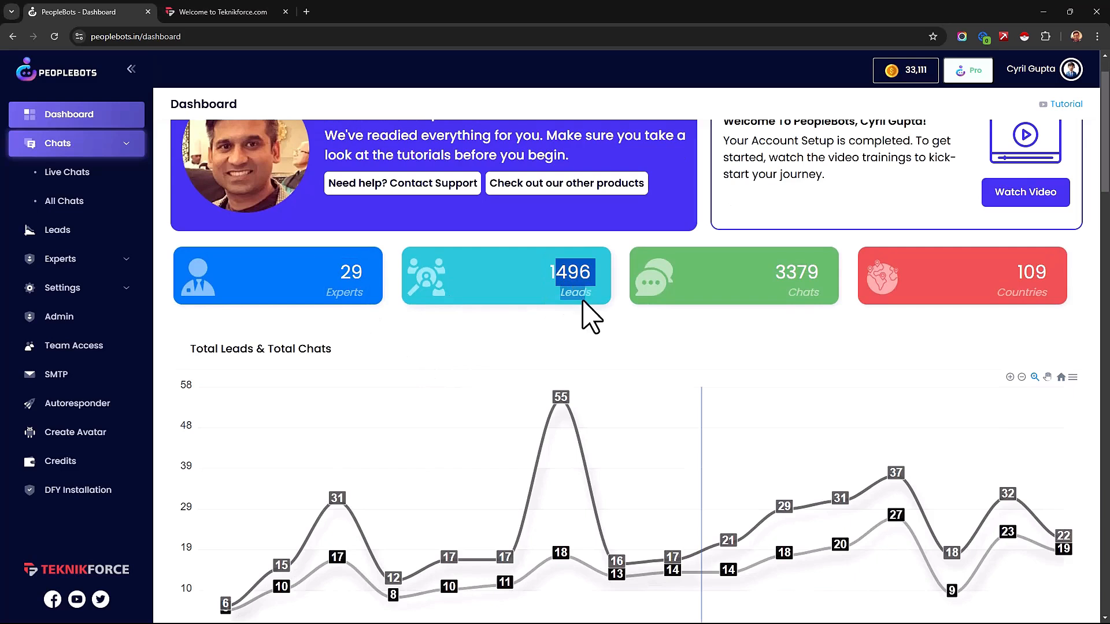
left_click(789, 282)
left_click_drag(1018, 265, 1031, 301)
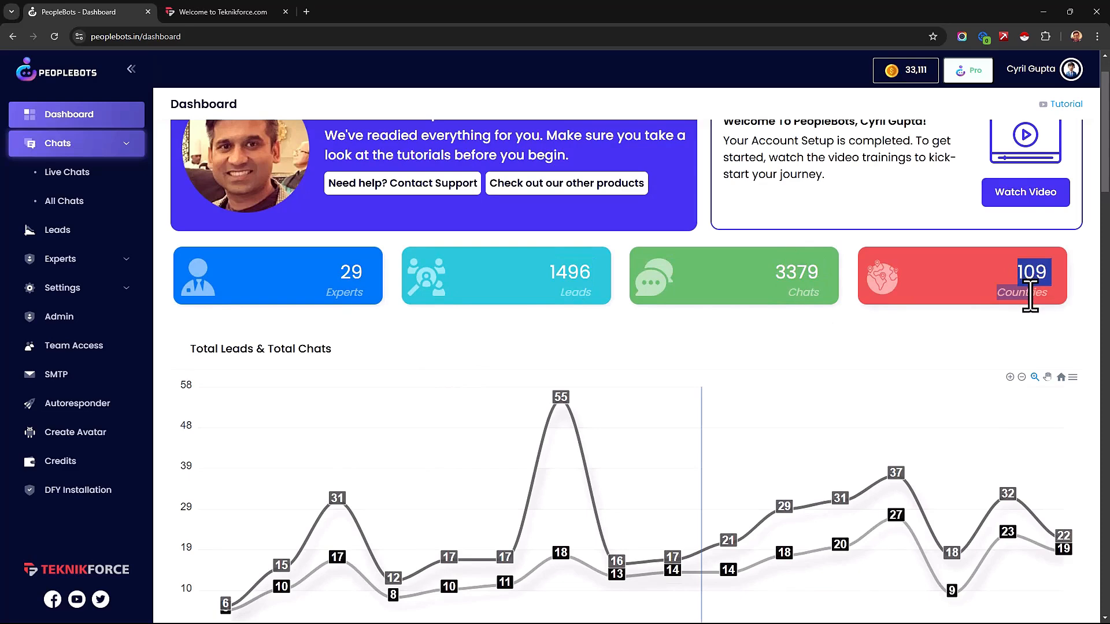
left_click(989, 303)
Step: Examine the leads and chats chart and the Recent Leads and Recent Chats tables, including lead details, website, IP and date
scroll(800, 380, "down", 4)
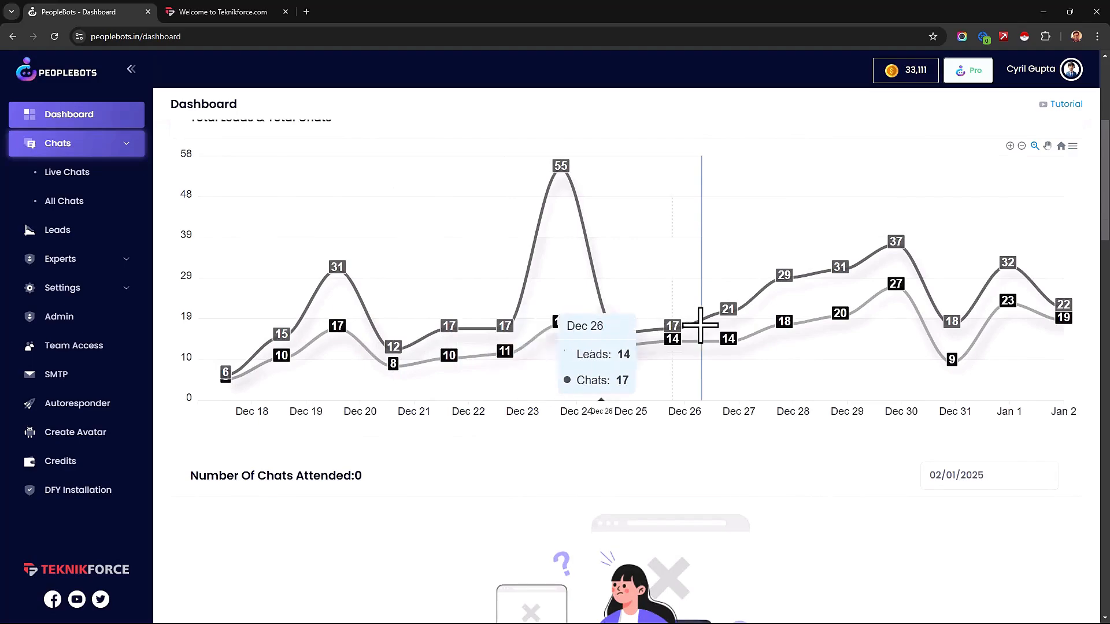
scroll(523, 386, "down", 5)
scroll(523, 386, "down", 5)
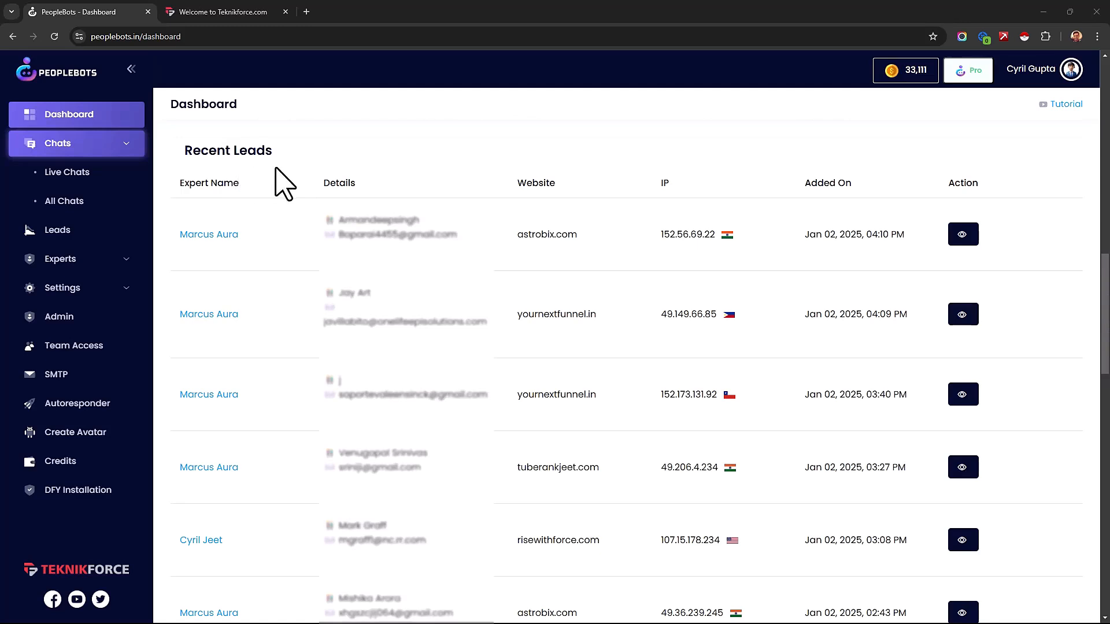
left_click_drag(223, 261, 237, 262)
left_click_drag(365, 220, 460, 220)
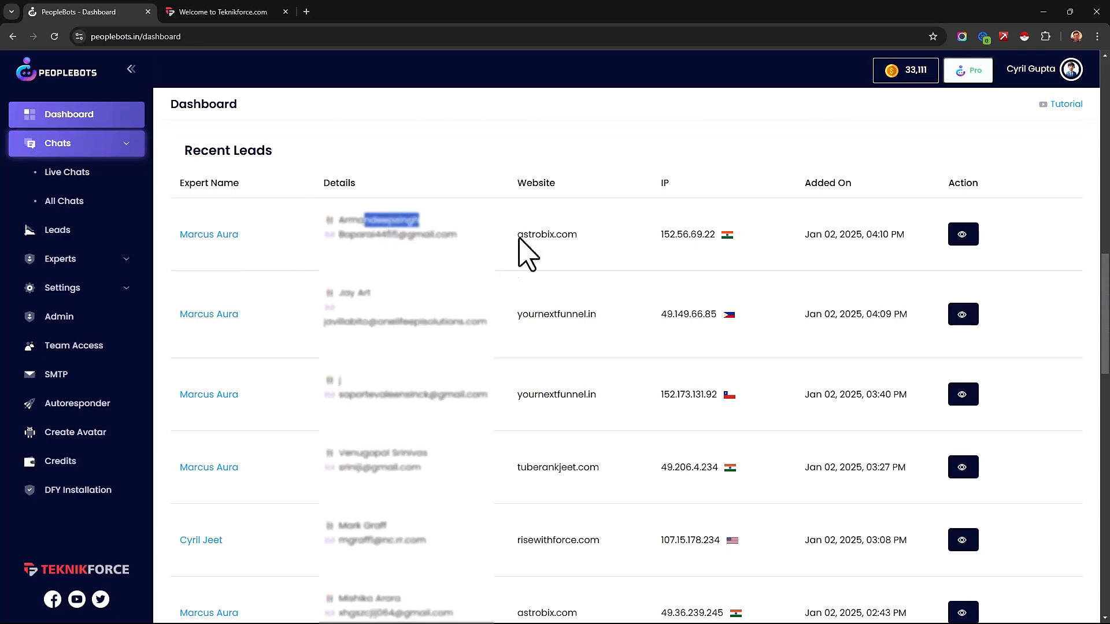
left_click_drag(542, 233, 599, 235)
left_click(619, 239)
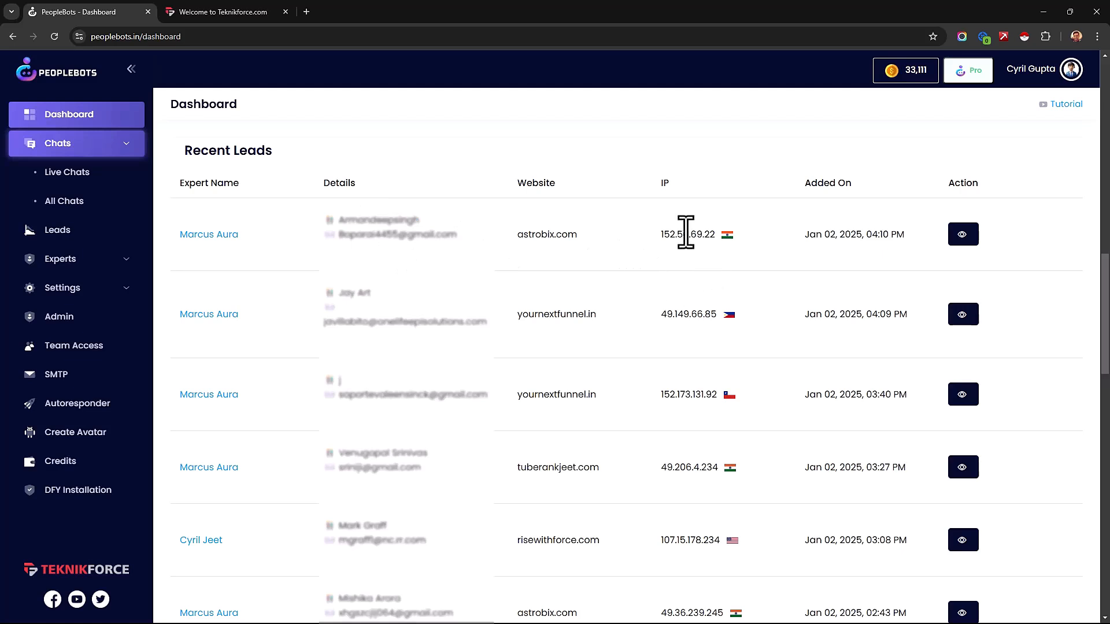
left_click_drag(687, 234, 751, 247)
left_click(740, 274)
left_click_drag(827, 318, 873, 317)
left_click(887, 347)
scroll(828, 344, "down", 2)
scroll(836, 356, "down", 10)
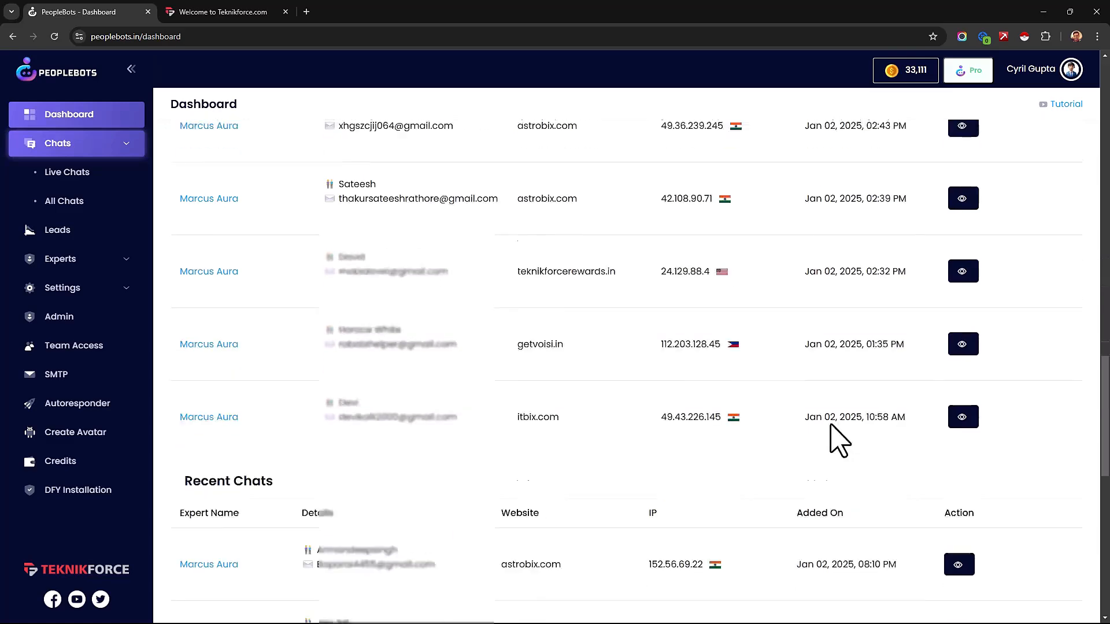
scroll(794, 430, "up", 7)
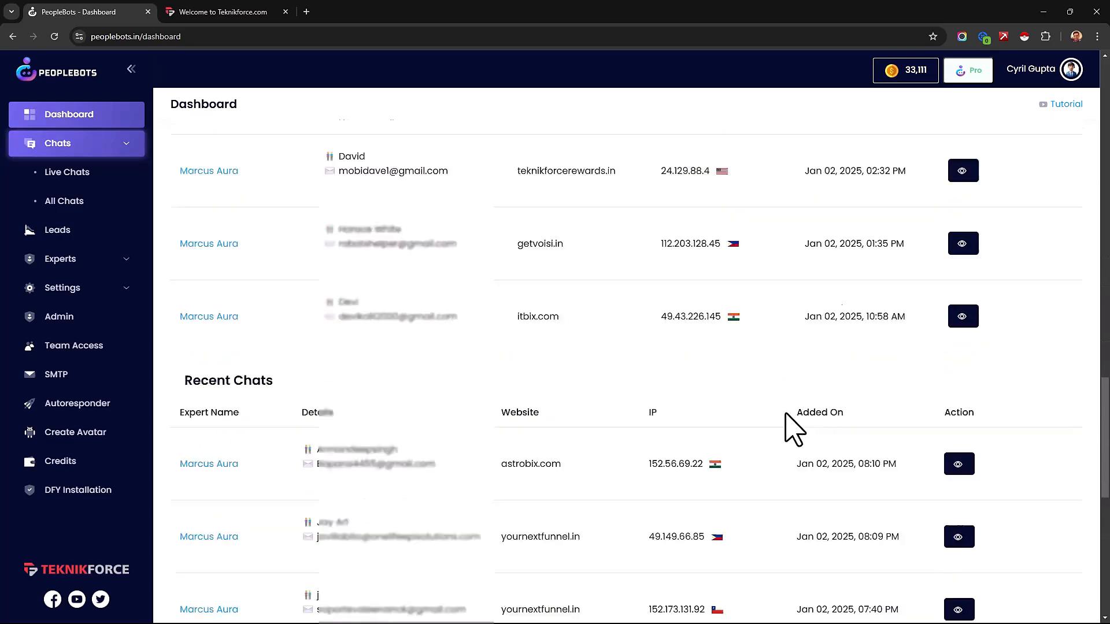
scroll(600, 421, "up", 10)
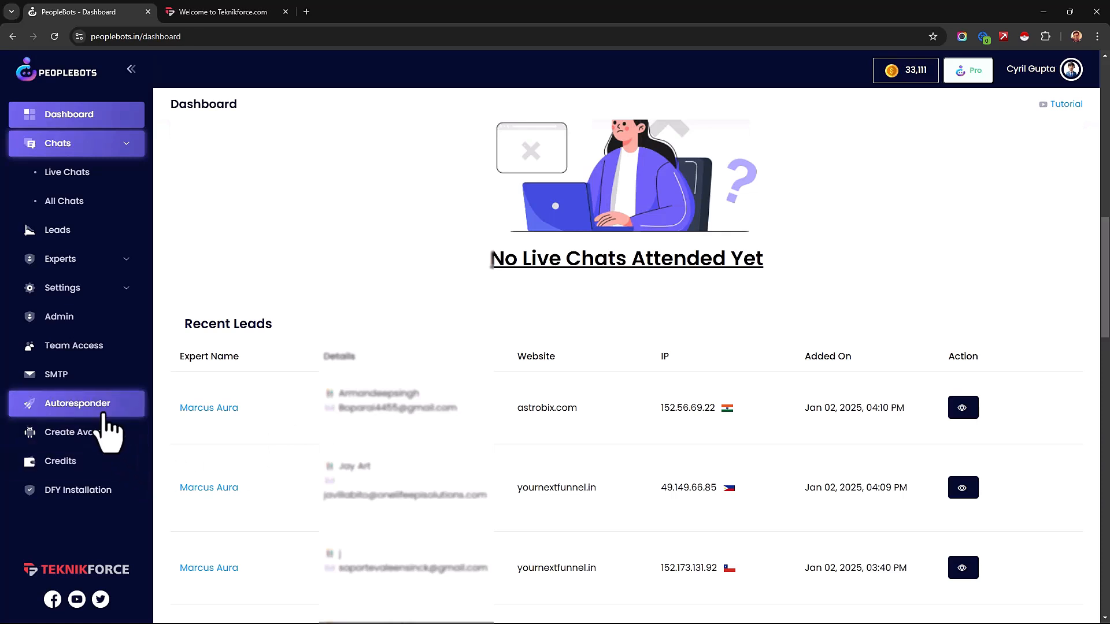
Step: Open the autoresponder connections for the Marcus Aura expert and review the available email services
left_click(99, 409)
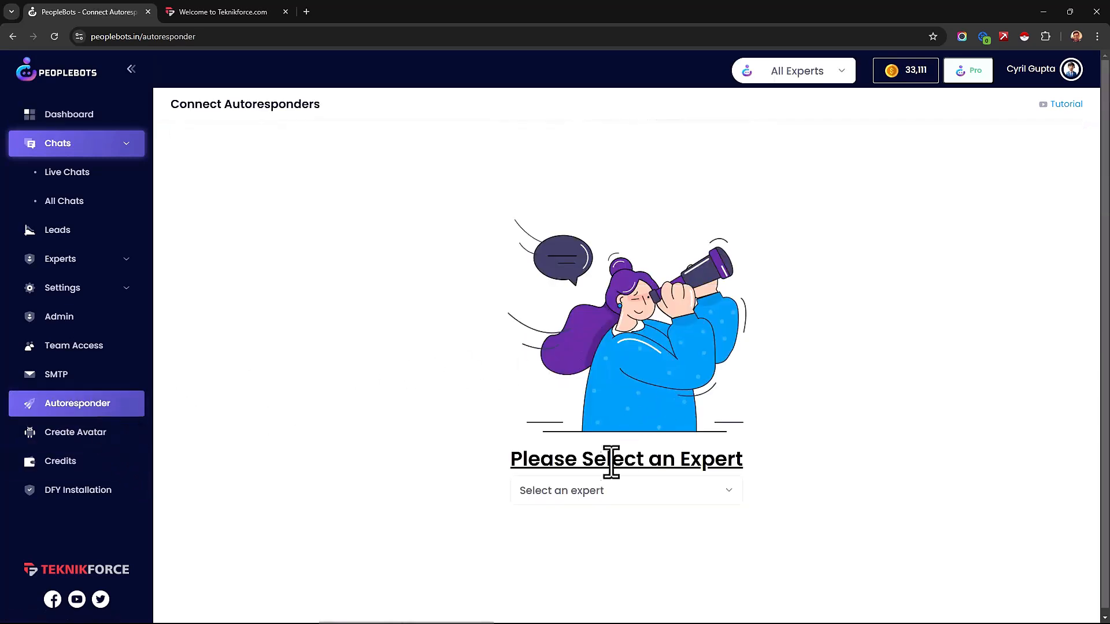
left_click(595, 499)
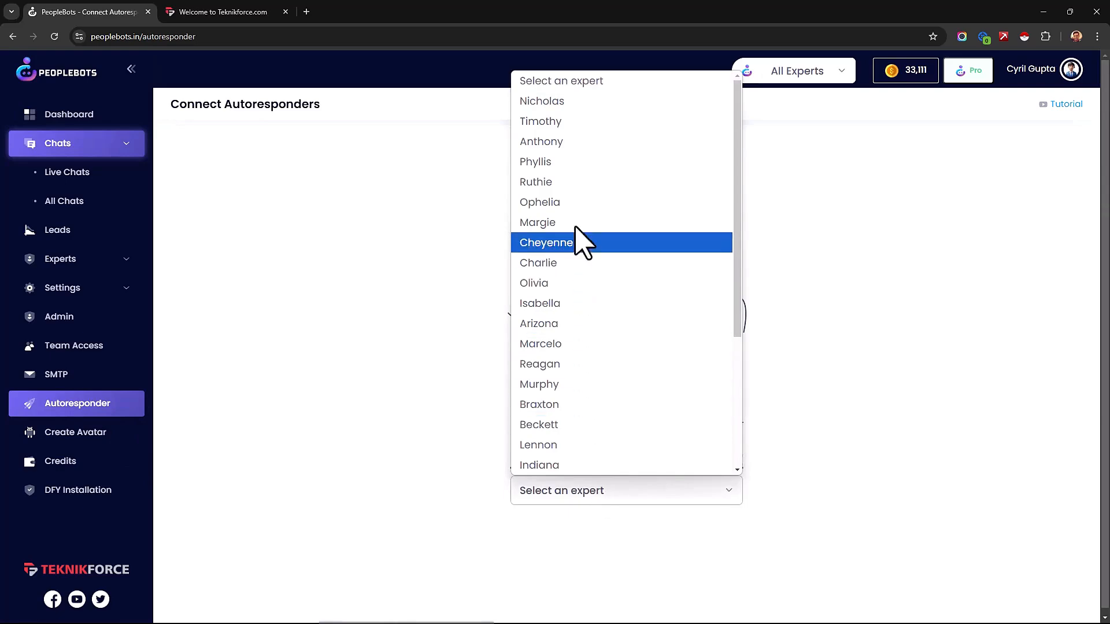
scroll(694, 347, "down", 3)
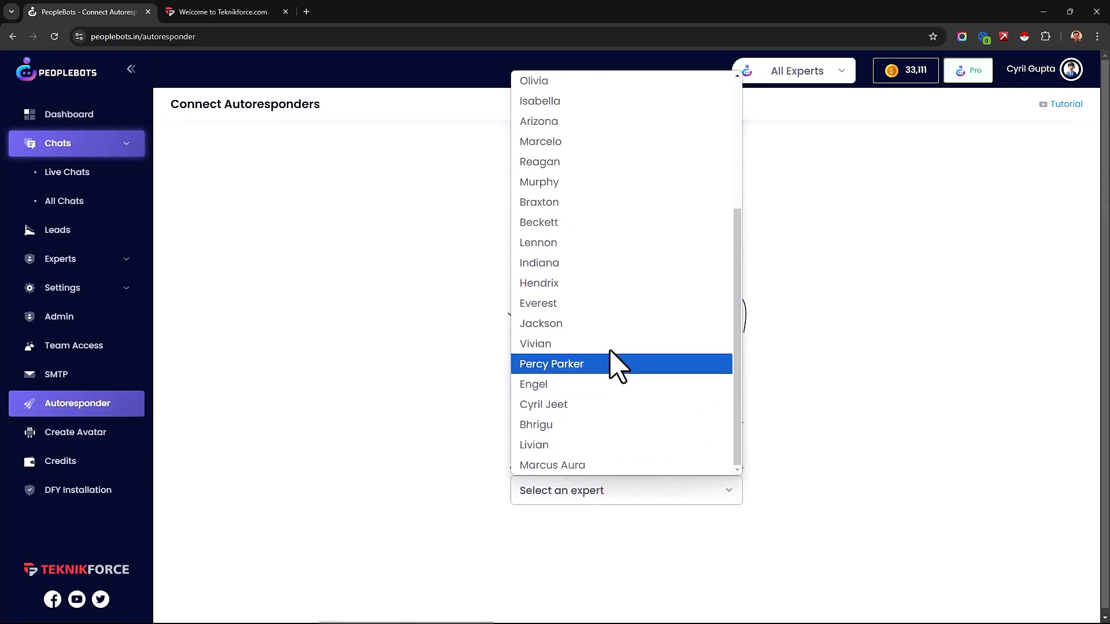
left_click(647, 465)
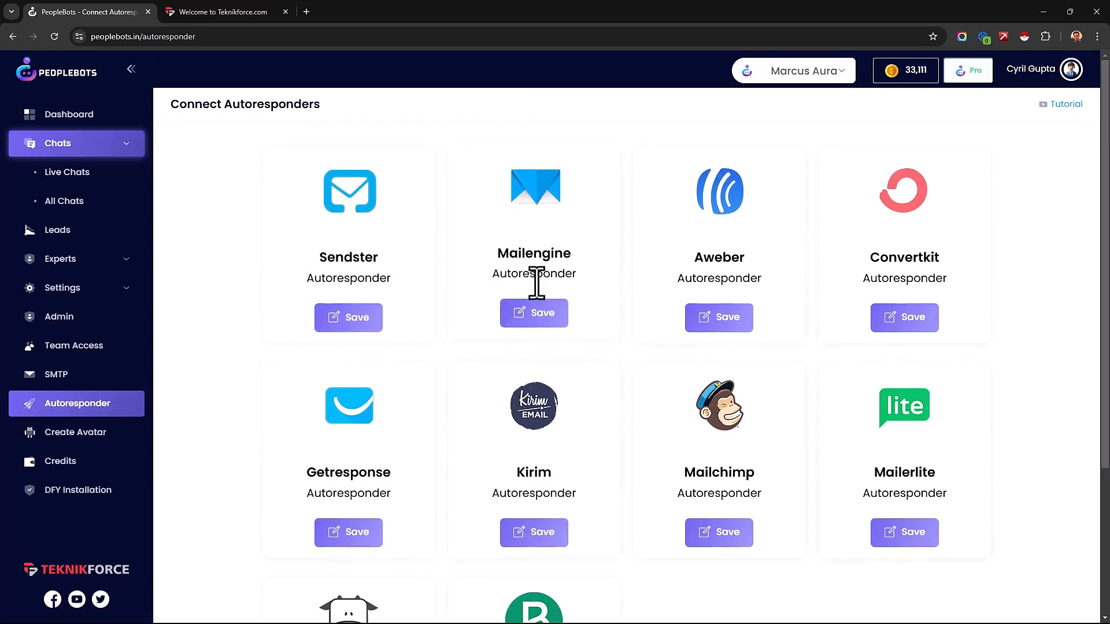
scroll(747, 413, "down", 2)
scroll(748, 415, "down", 3)
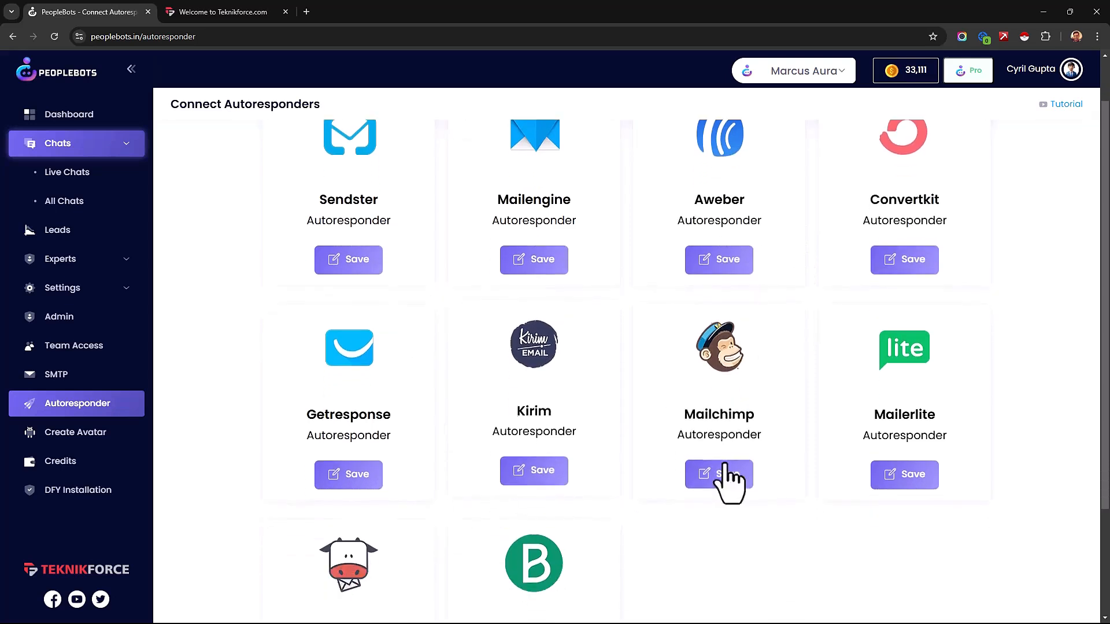
scroll(778, 474, "up", 2)
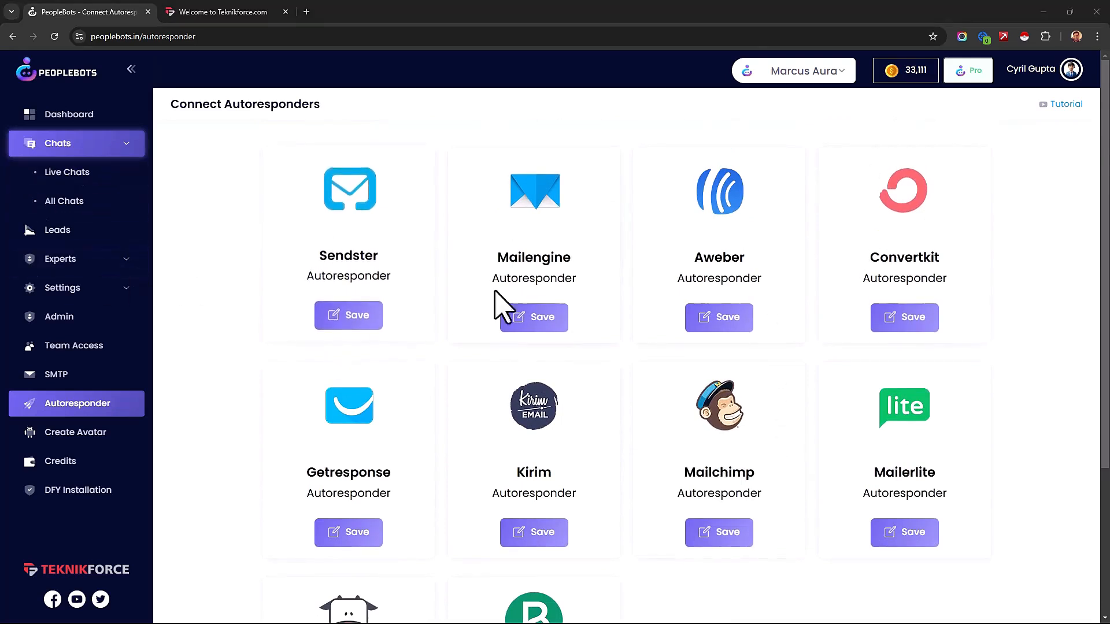
Step: Open the chat widget on teknikforce.com and try to submit the name and email form without filling it in
left_click(240, 10)
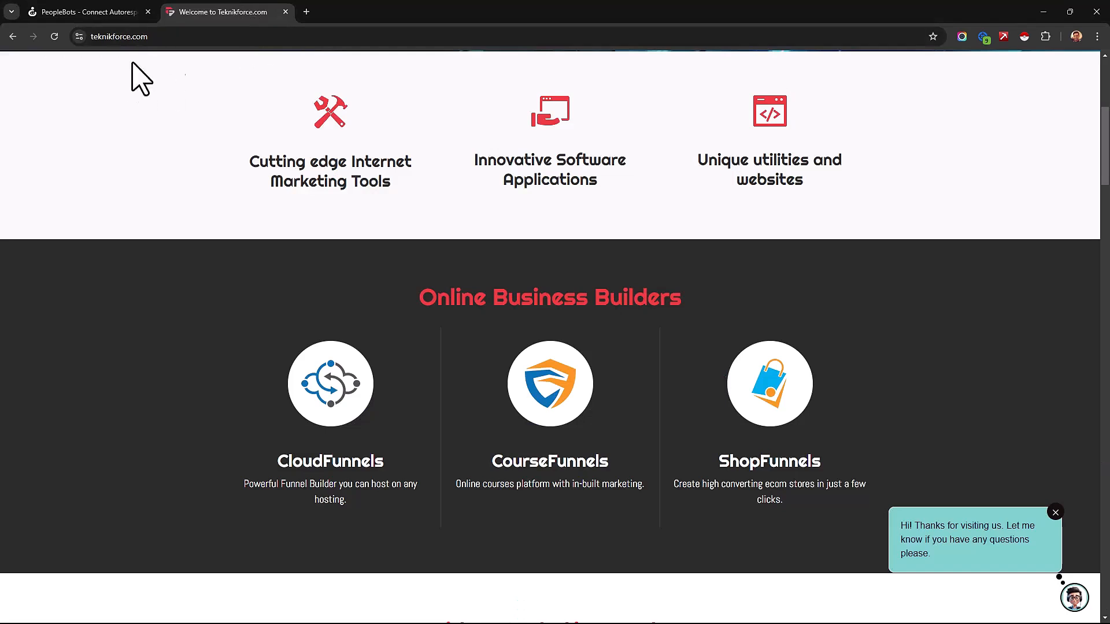
left_click(1074, 598)
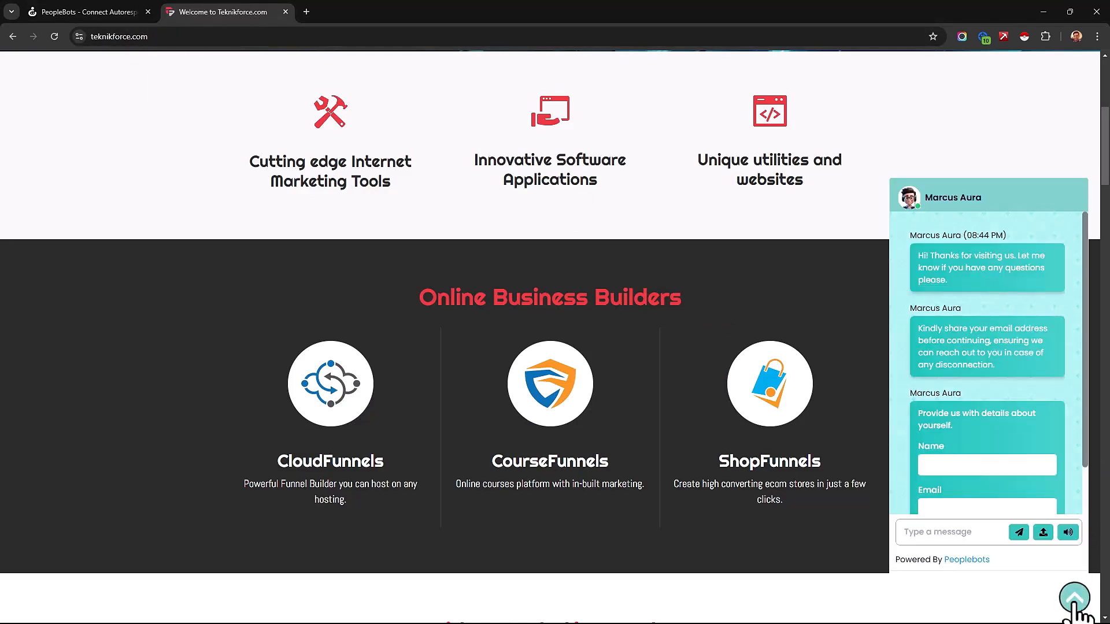
left_click(961, 411)
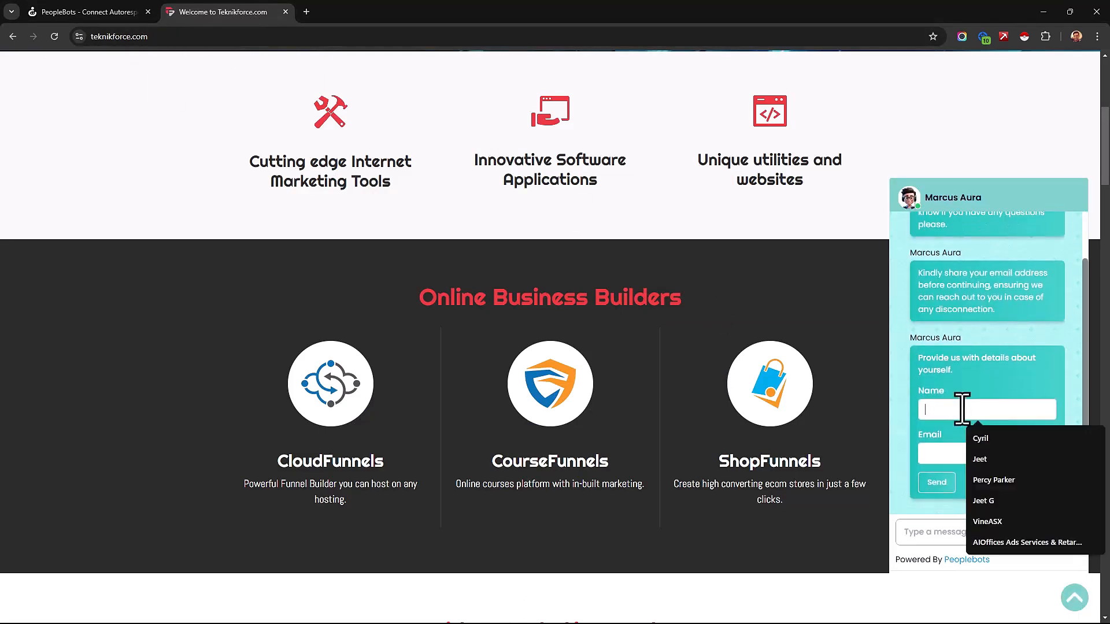
left_click(943, 467)
left_click(988, 449)
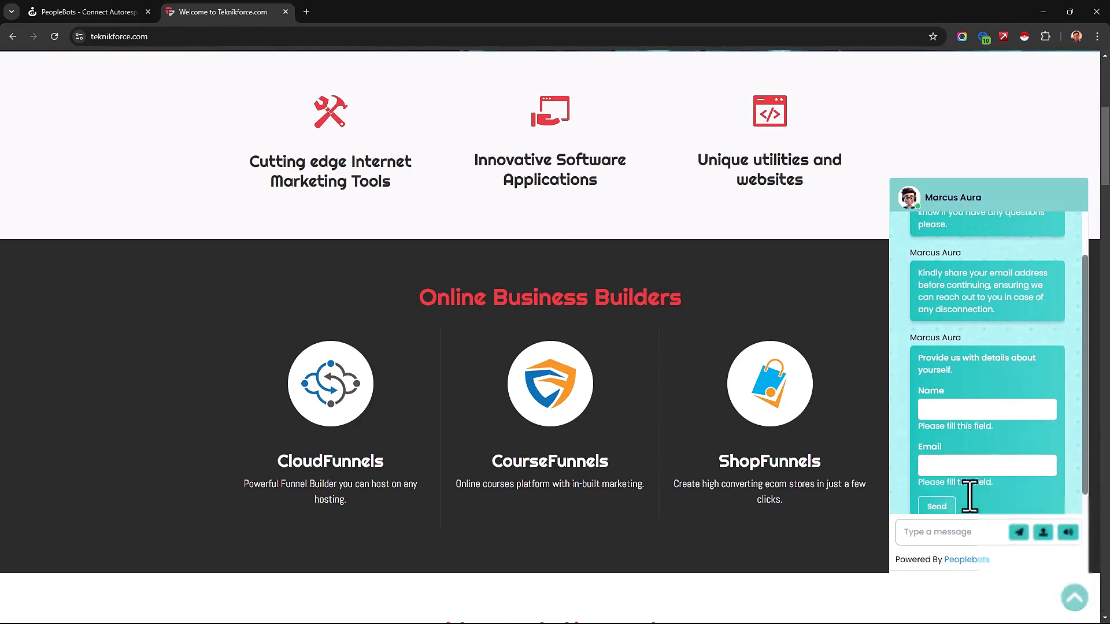
Step: Return to PeopleBots, open the list of all chats and examine the teknikforce.com chat's website, summary and mood indicator
left_click(87, 11)
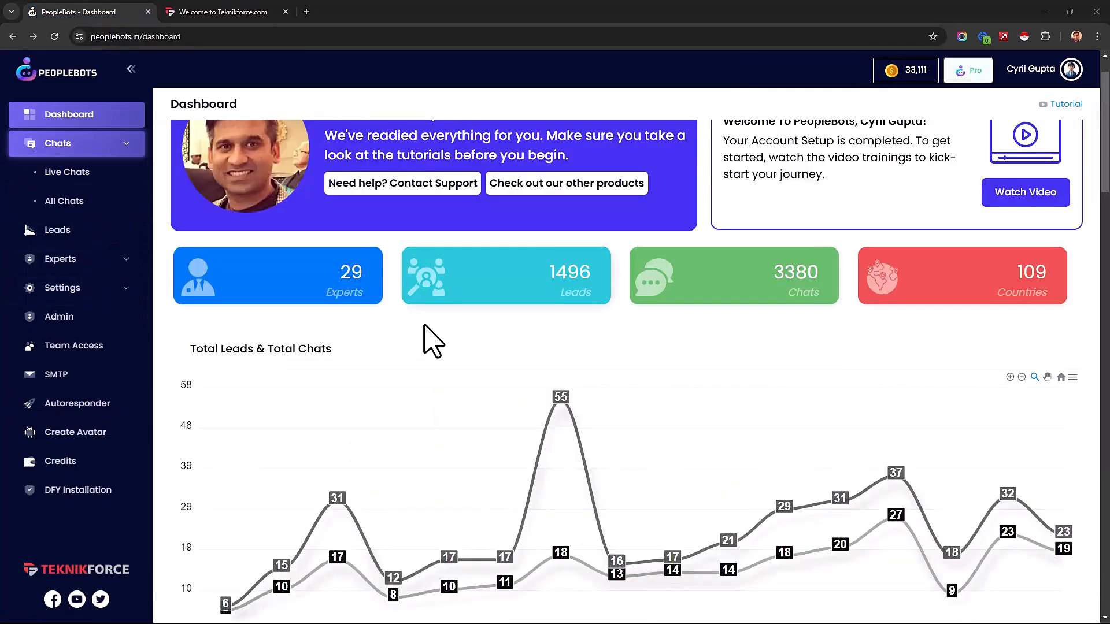
scroll(433, 341, "up", 1)
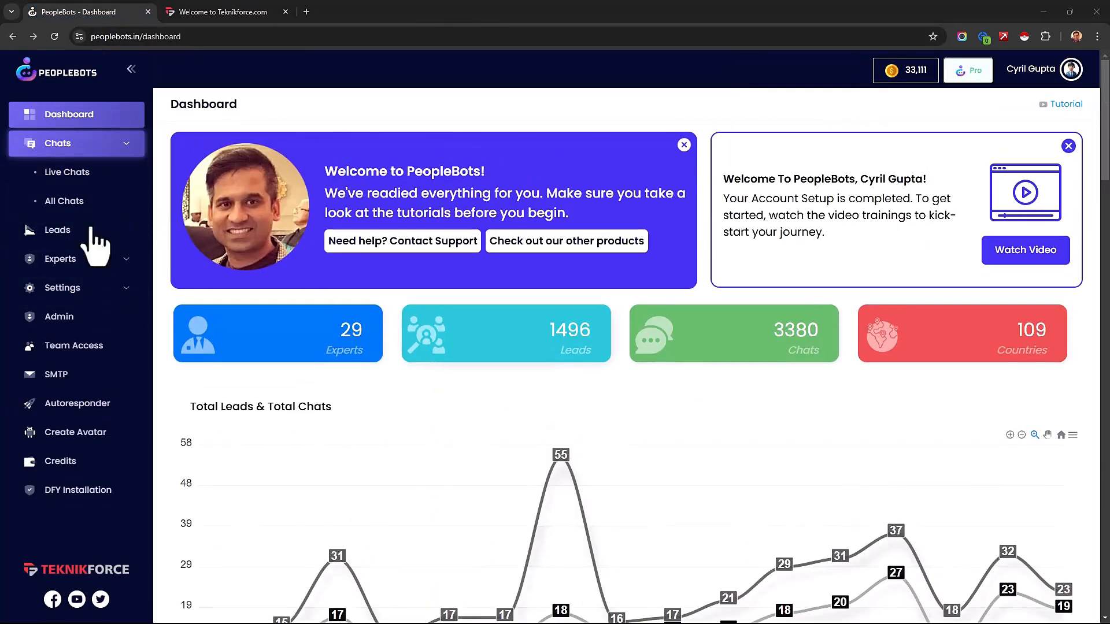
left_click(68, 203)
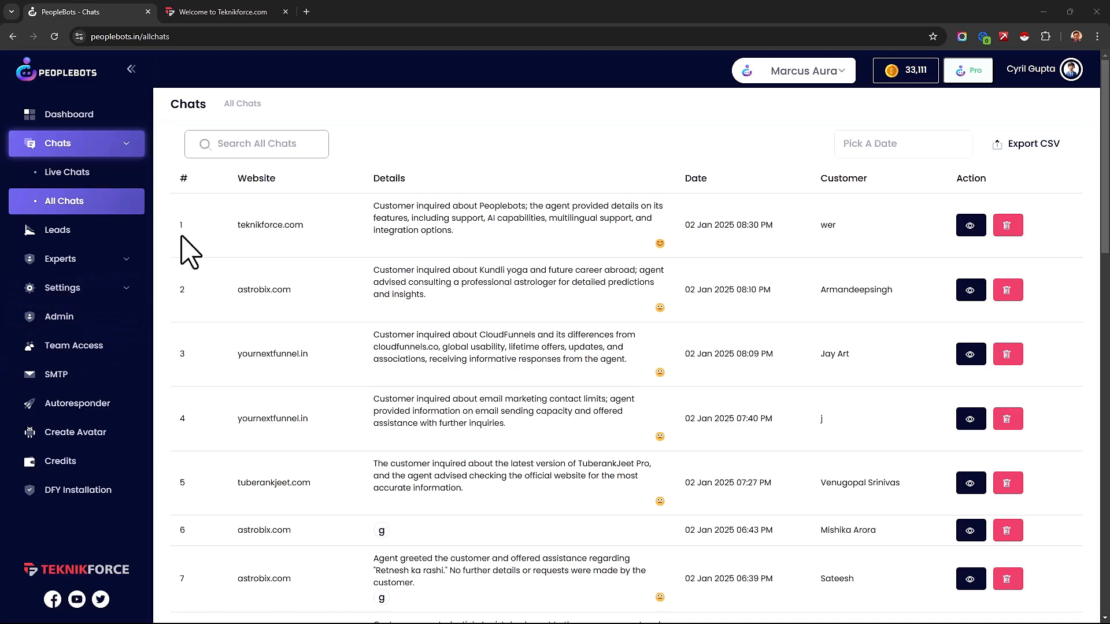
left_click_drag(235, 225, 325, 226)
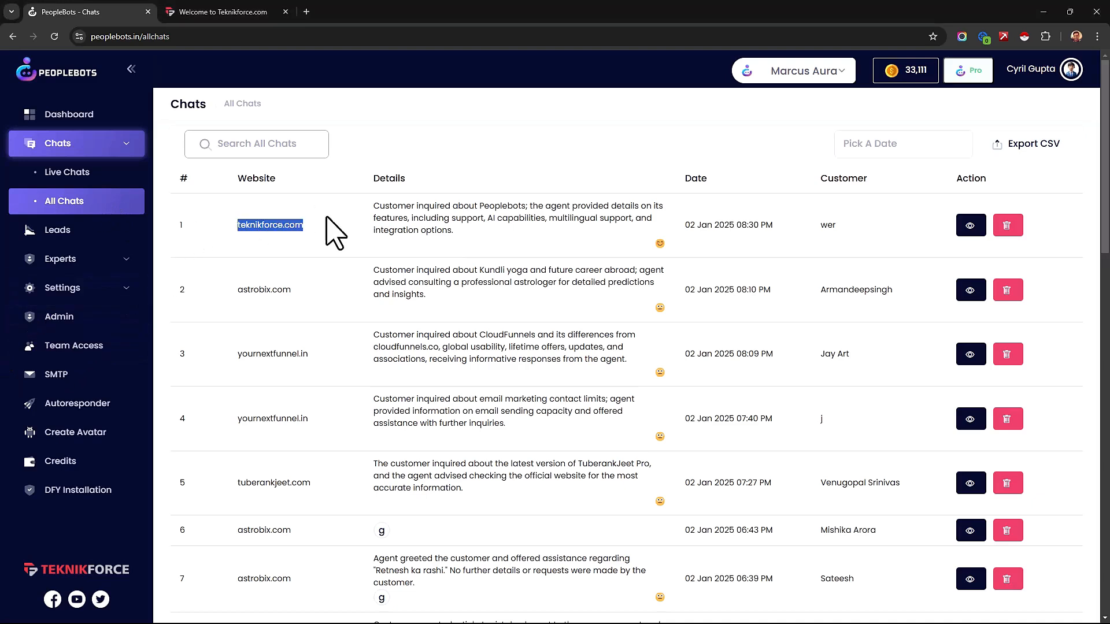
left_click(381, 215)
left_click_drag(461, 242, 374, 207)
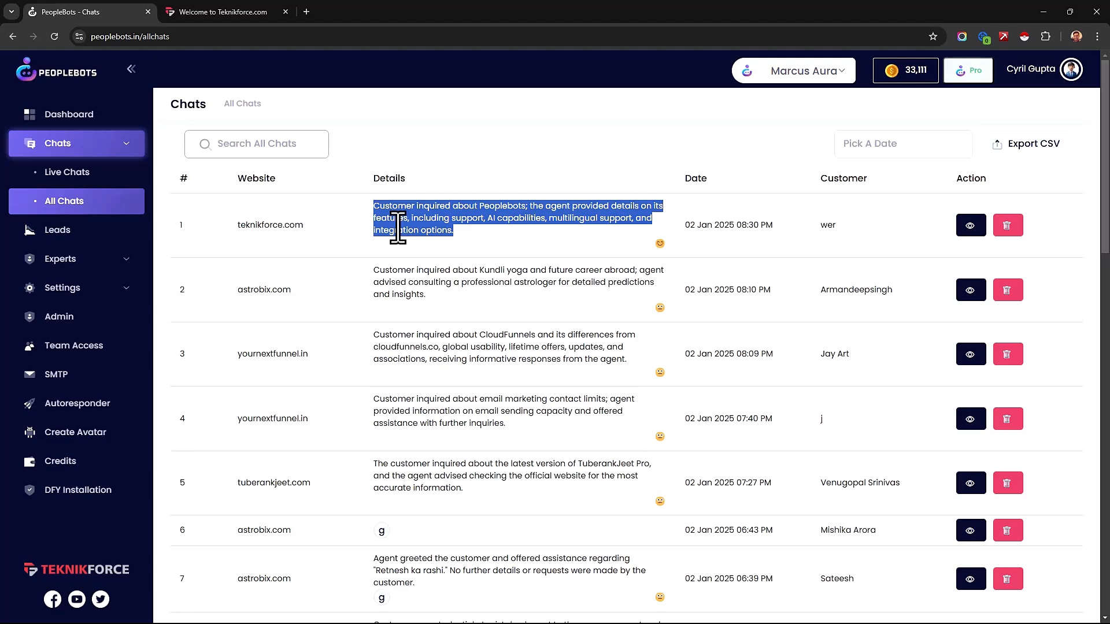
left_click(390, 258)
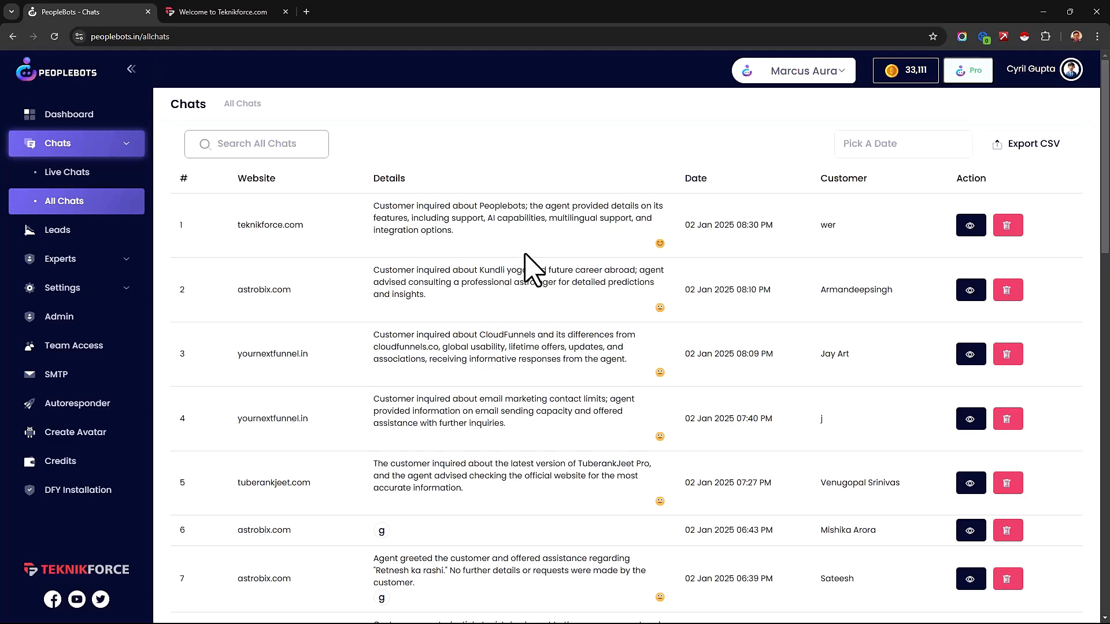
mouse_move(660, 253)
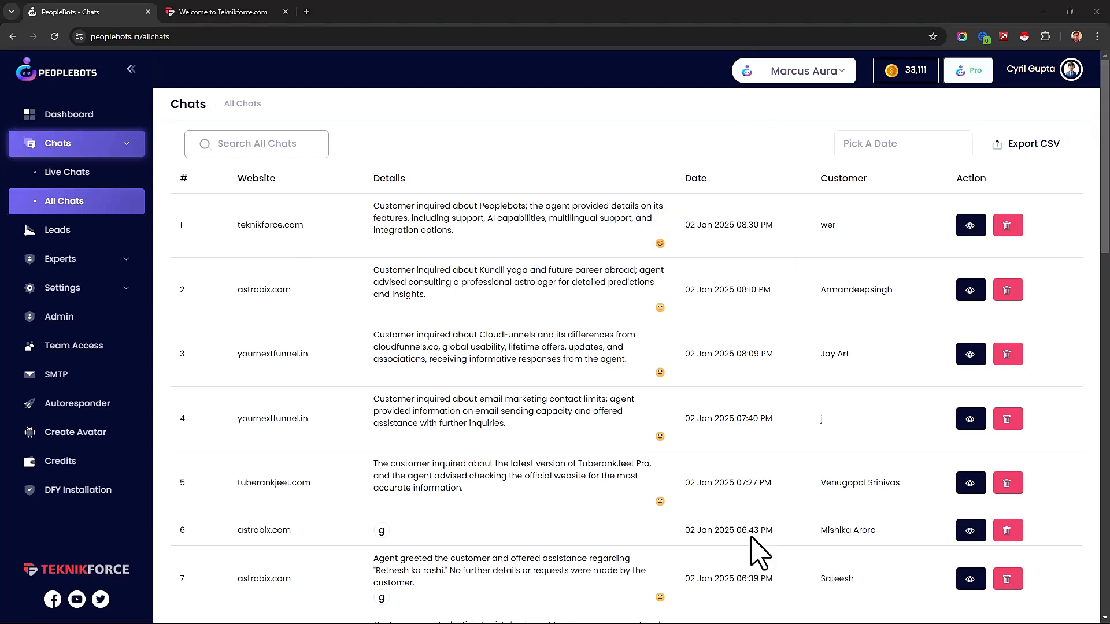
Step: Open the teknikforce.com chat's details, start adding the chat to the record, and review the question and answer text
left_click(972, 229)
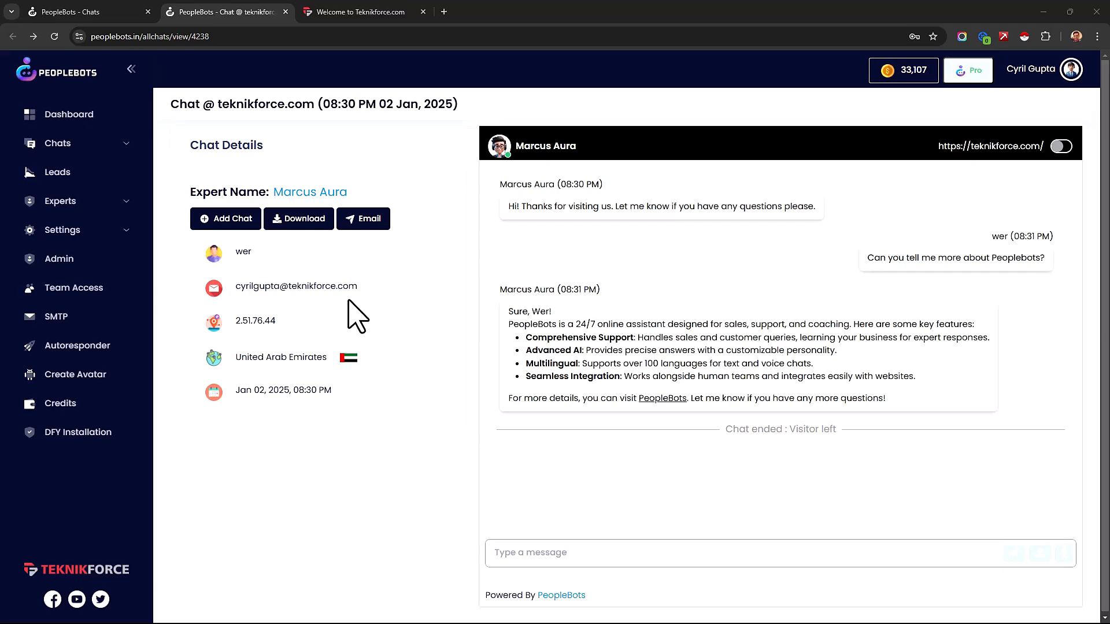
left_click(237, 226)
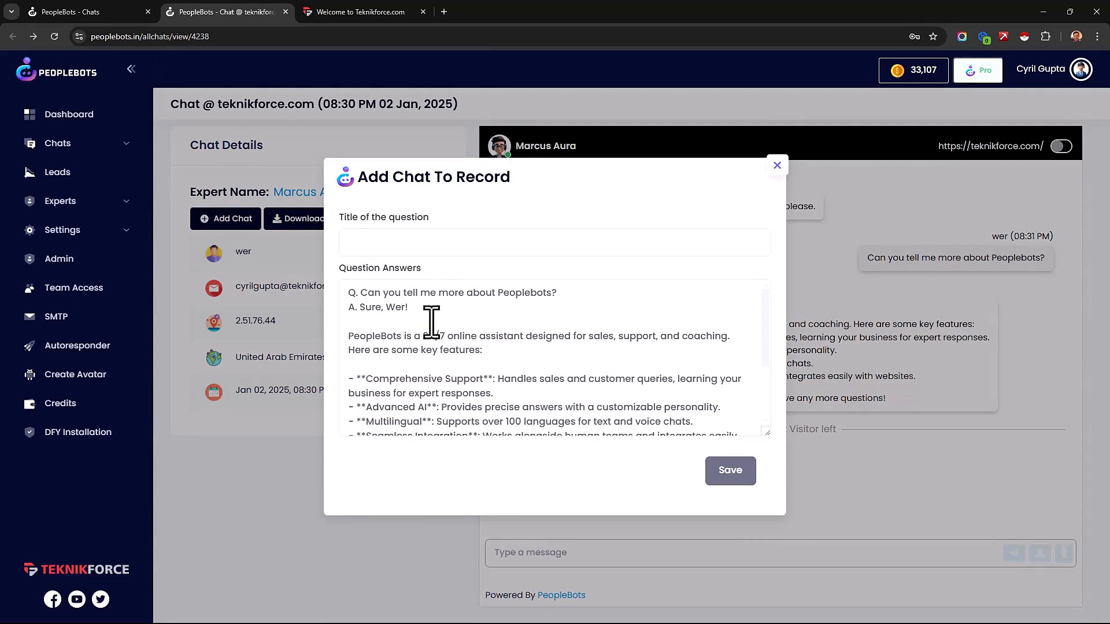
left_click(433, 247)
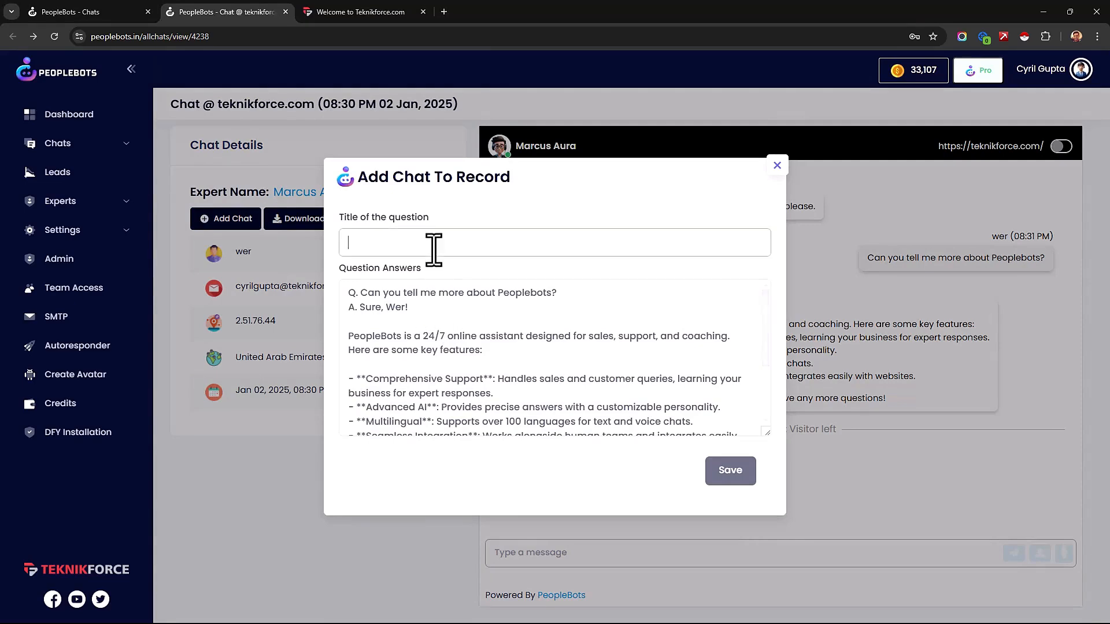
left_click(592, 296)
left_click_drag(593, 301, 349, 289)
left_click(415, 325)
left_click_drag(414, 325, 503, 426)
left_click(512, 429)
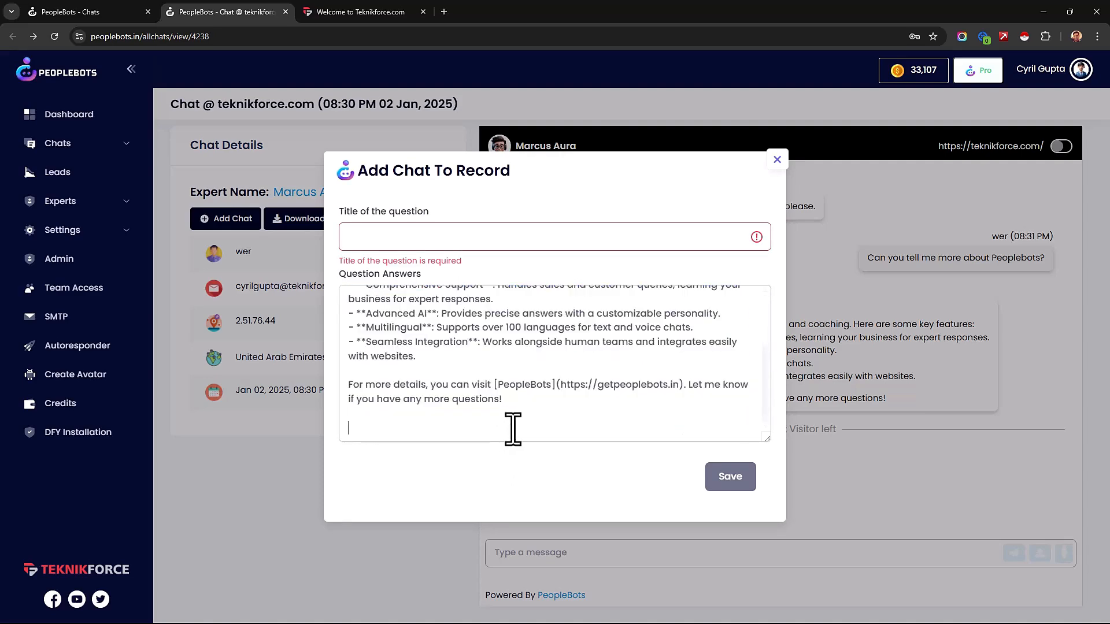
scroll(513, 429, "up", 2)
scroll(513, 429, "down", 3)
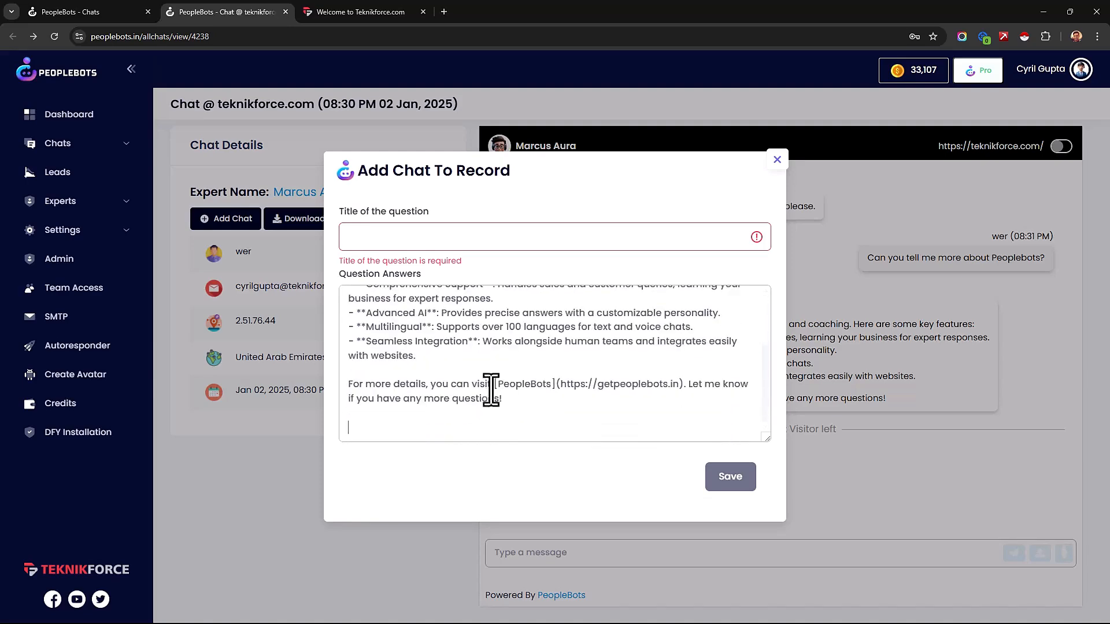
left_click_drag(495, 393, 371, 314)
left_click(380, 318)
Step: Enter "What is peoplebots?" as the question title, check the chat's answer text, and close the form without saving
left_click(405, 243)
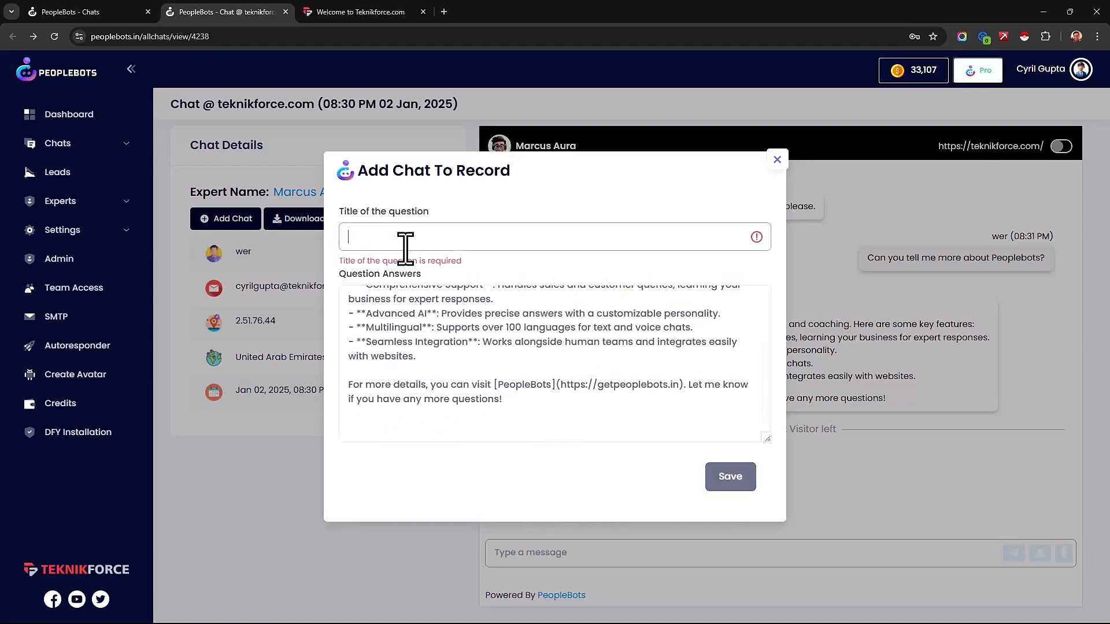
type("What is peoplebots?")
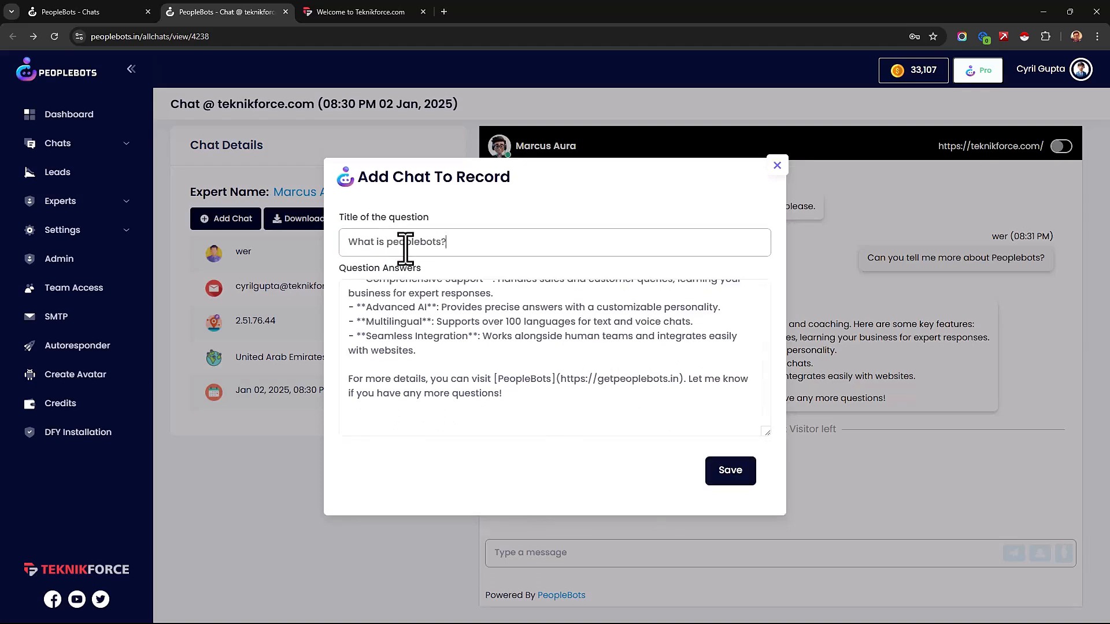
scroll(607, 366, "up", 2)
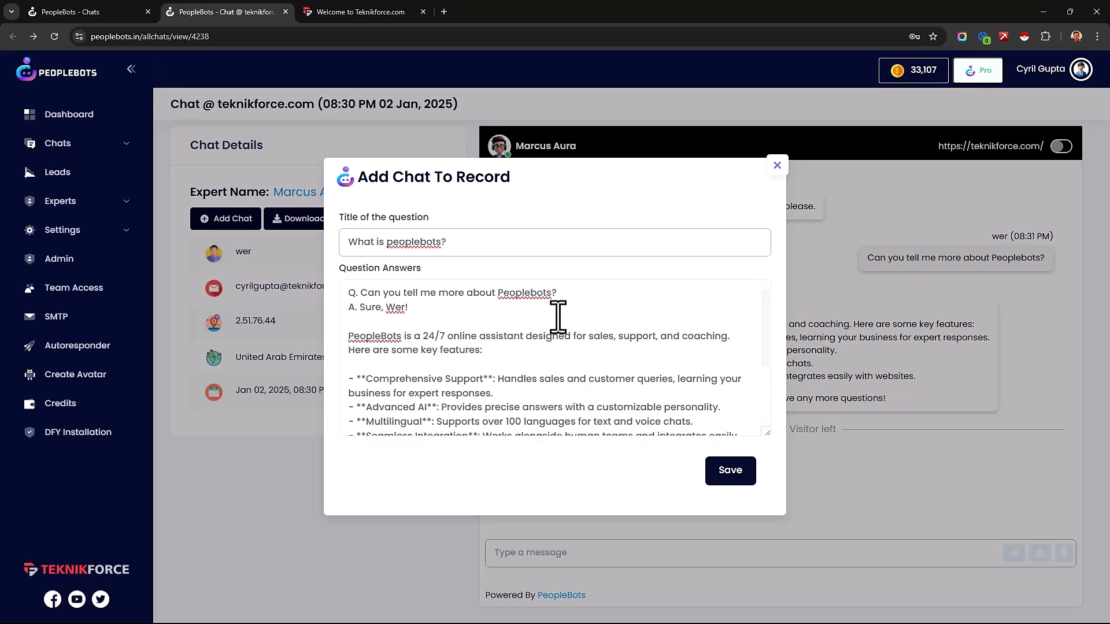
left_click(777, 167)
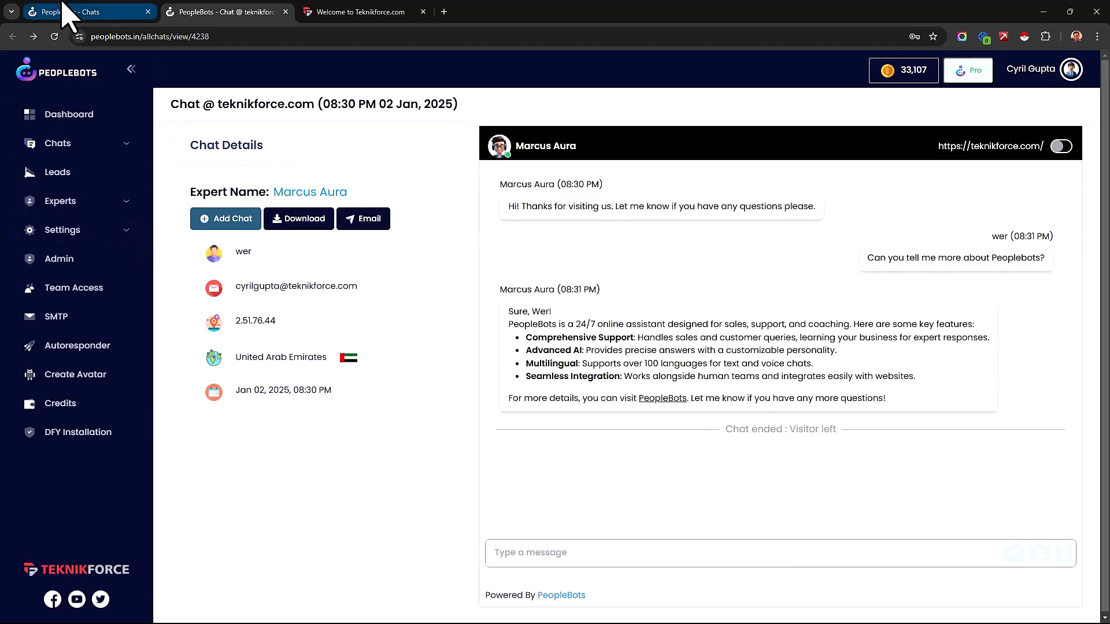
Step: Open the list of all experts and examine their roles, leads and chats counts, including the Marcus Aura support expert
left_click(81, 207)
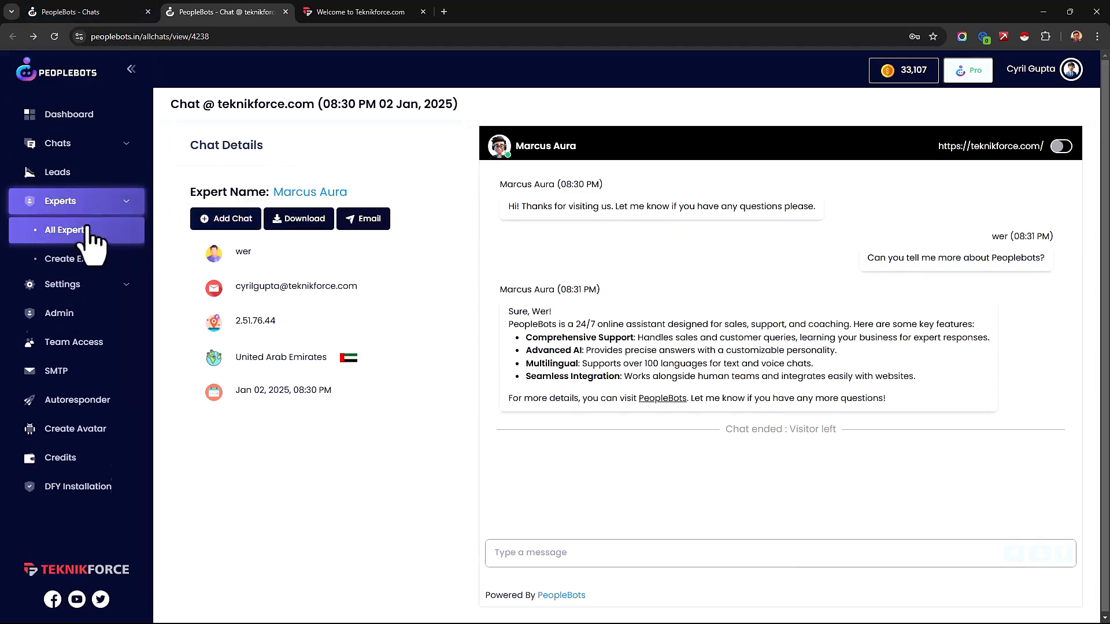
left_click(84, 231)
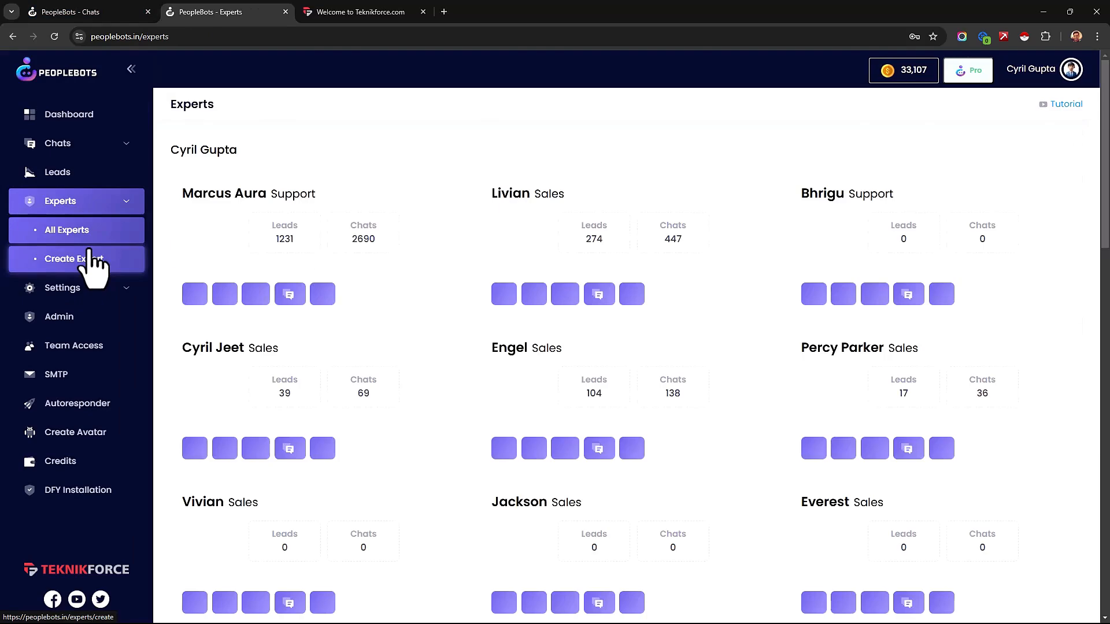
scroll(686, 428, "down", 1)
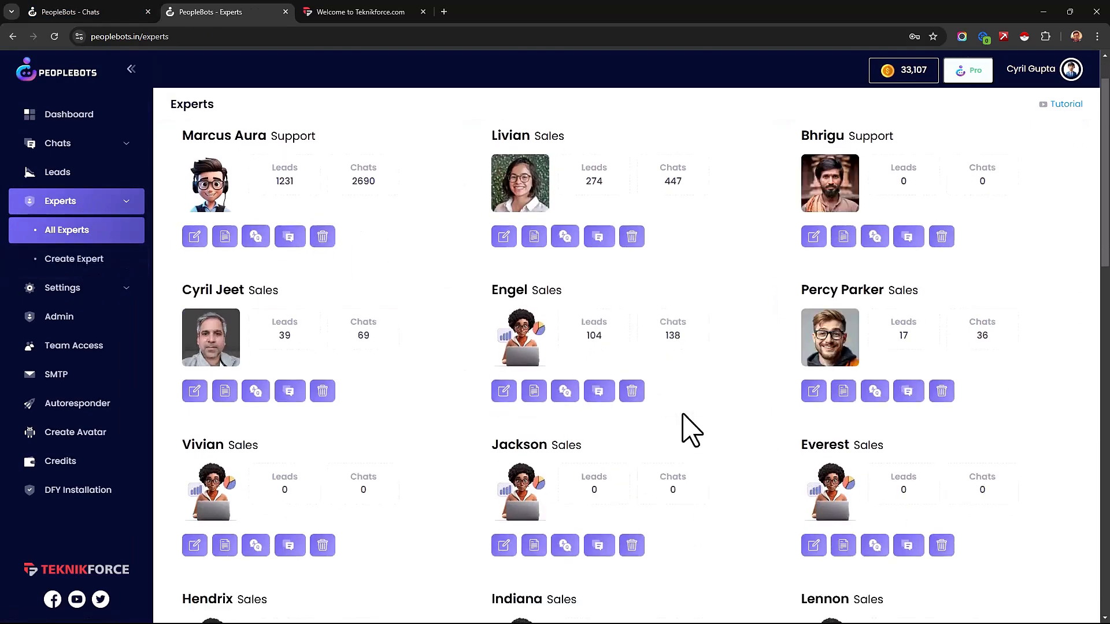
scroll(691, 431, "down", 10)
scroll(769, 474, "down", 2)
scroll(775, 506, "up", 13)
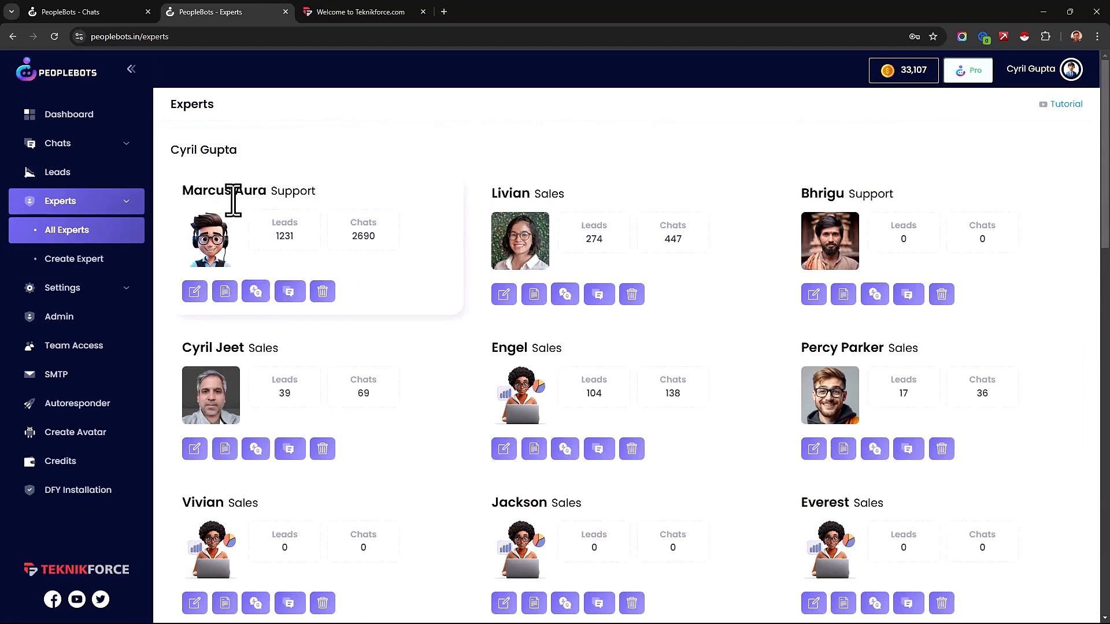
left_click_drag(277, 234, 383, 263)
left_click(392, 289)
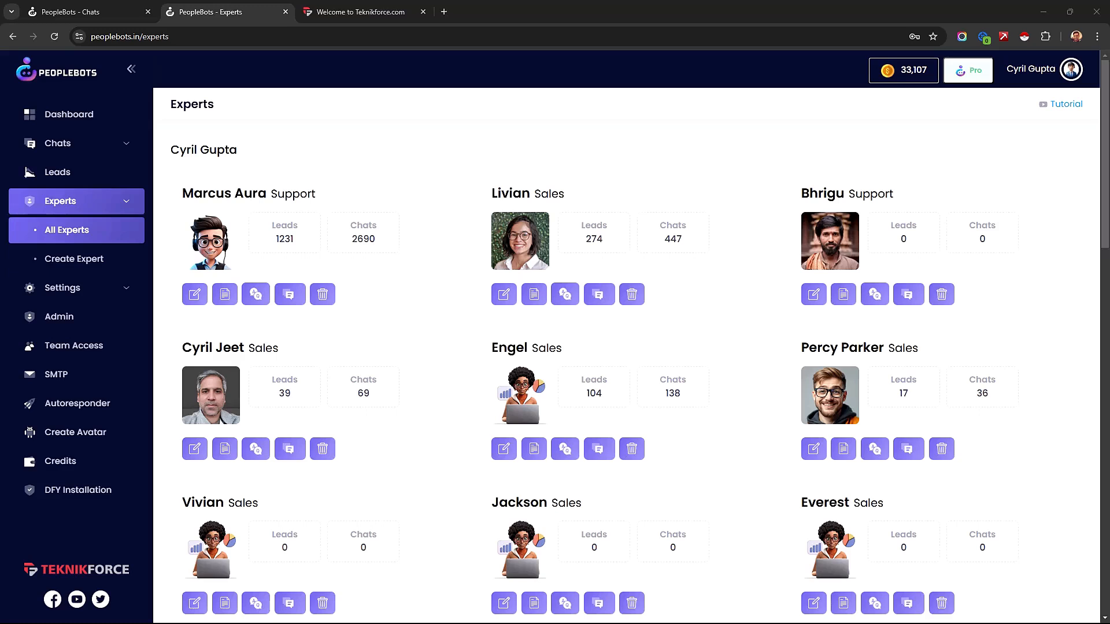
Step: Open expert creation and examine the Sales, Support and Training types and the ready-made sales experts
left_click(125, 269)
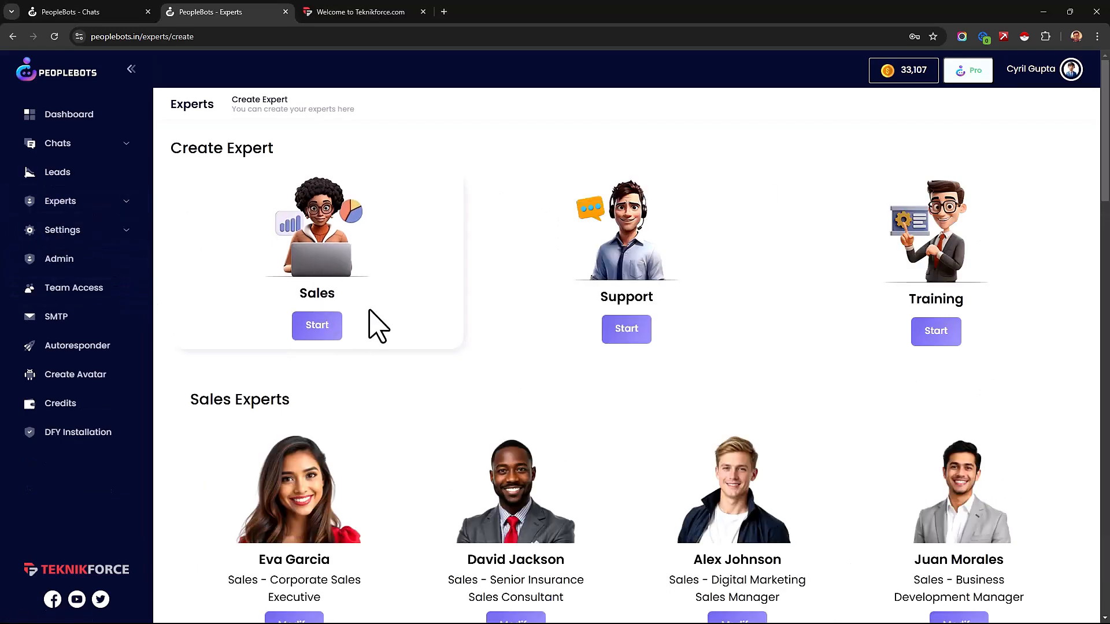
scroll(393, 341, "down", 2)
scroll(386, 372, "up", 2)
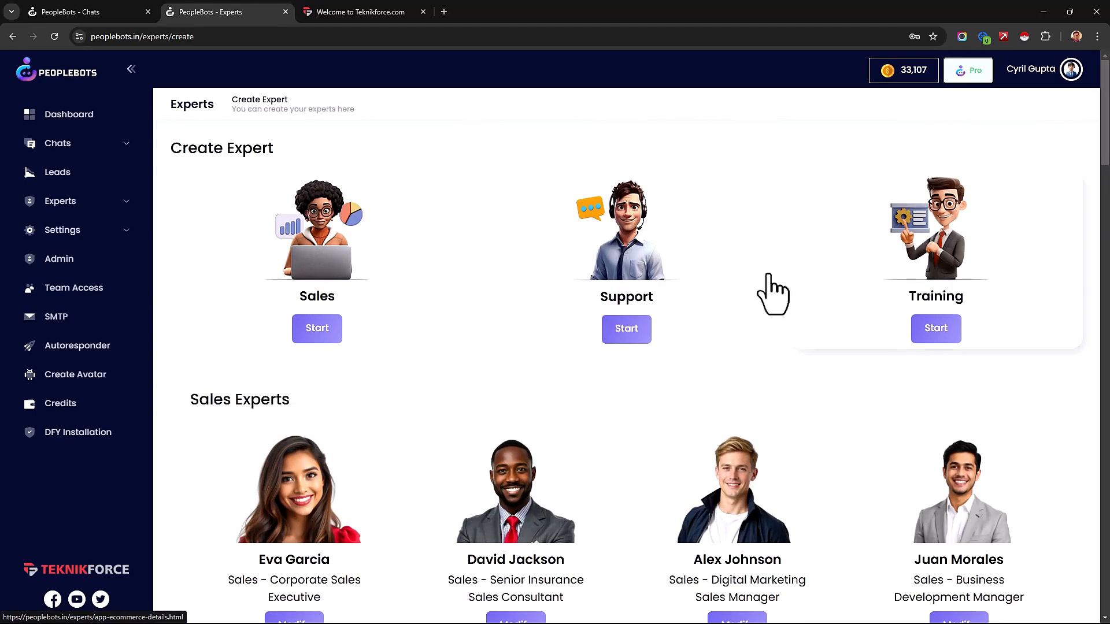
scroll(868, 269, "down", 3)
scroll(865, 282, "down", 1)
scroll(788, 323, "down", 1)
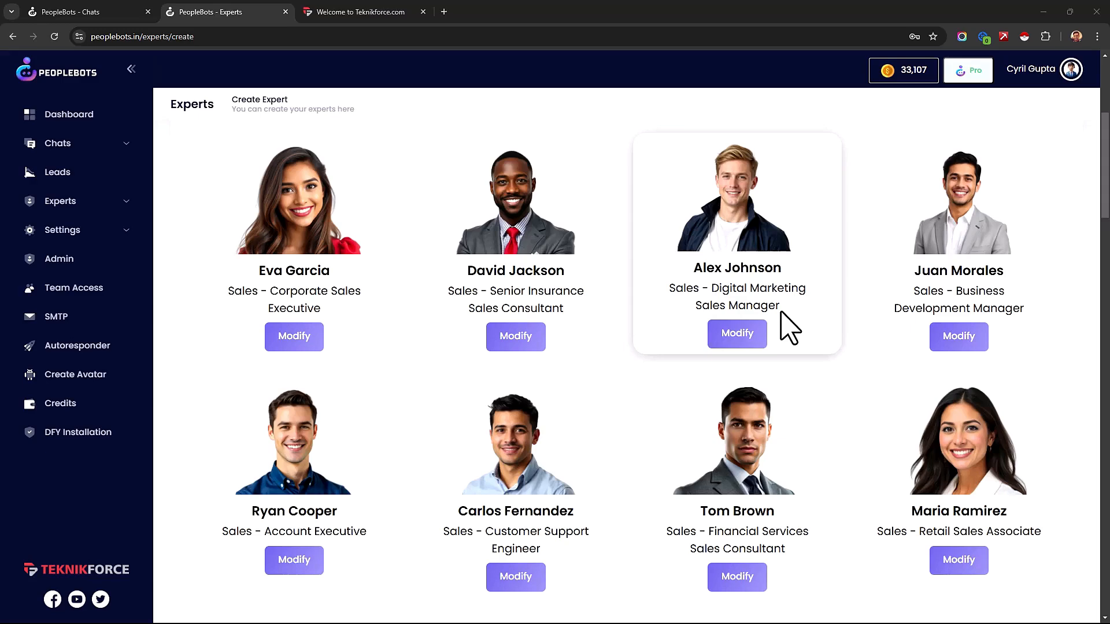
scroll(789, 329, "down", 15)
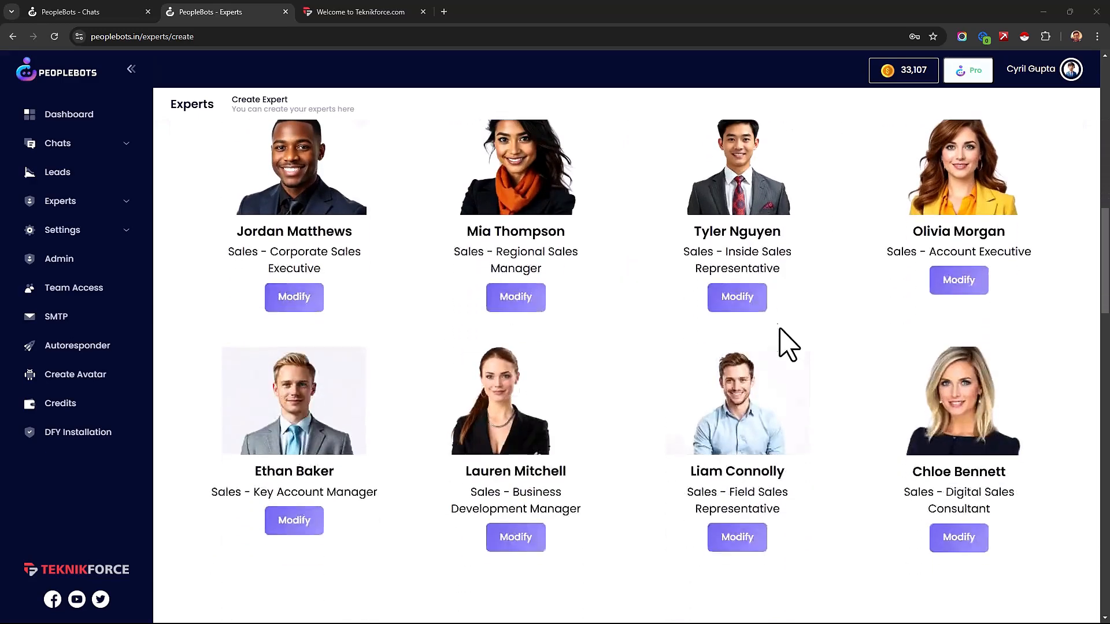
scroll(364, 397, "down", 2)
scroll(340, 397, "up", 6)
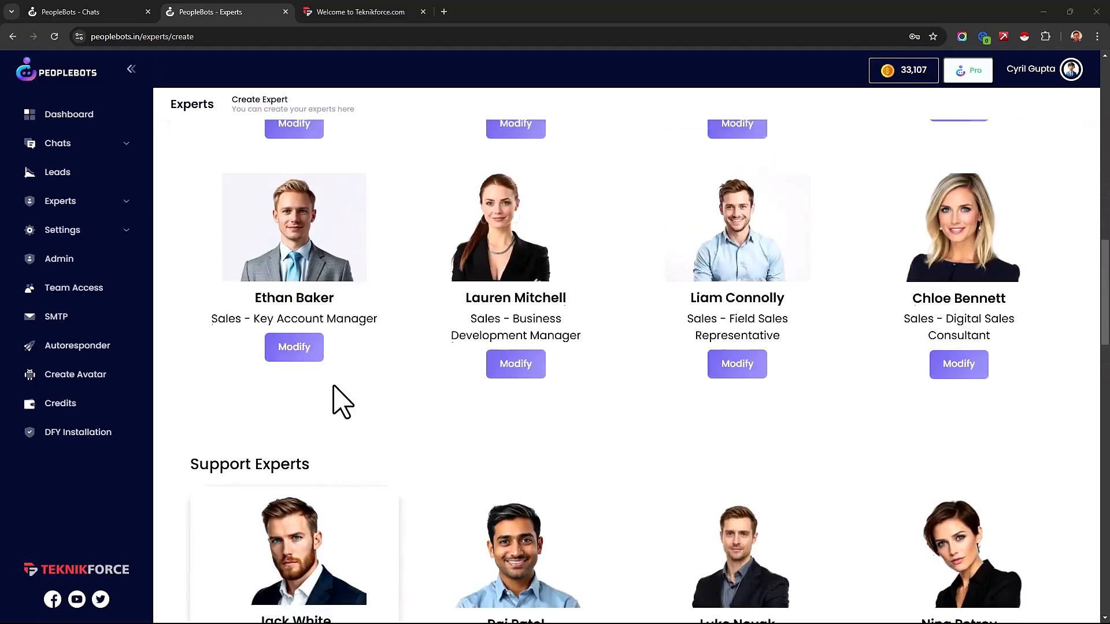
scroll(273, 361, "down", 5)
scroll(268, 347, "up", 5)
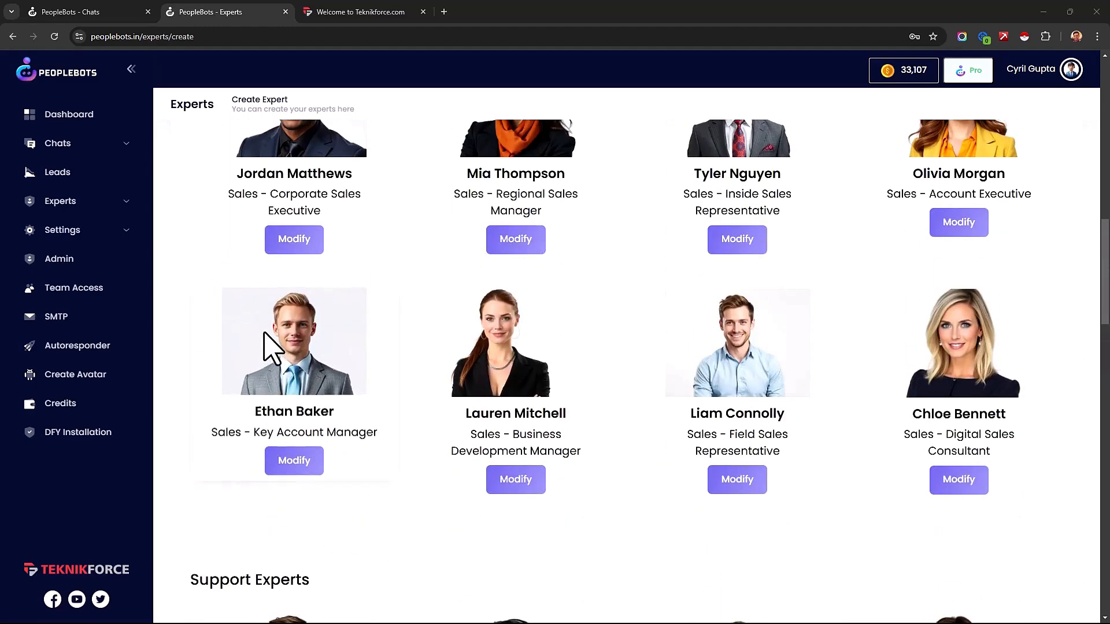
Step: Examine the ready-made support experts down to the Training Experts section, then return to the sales experts
scroll(265, 350, "down", 6)
scroll(263, 349, "down", 14)
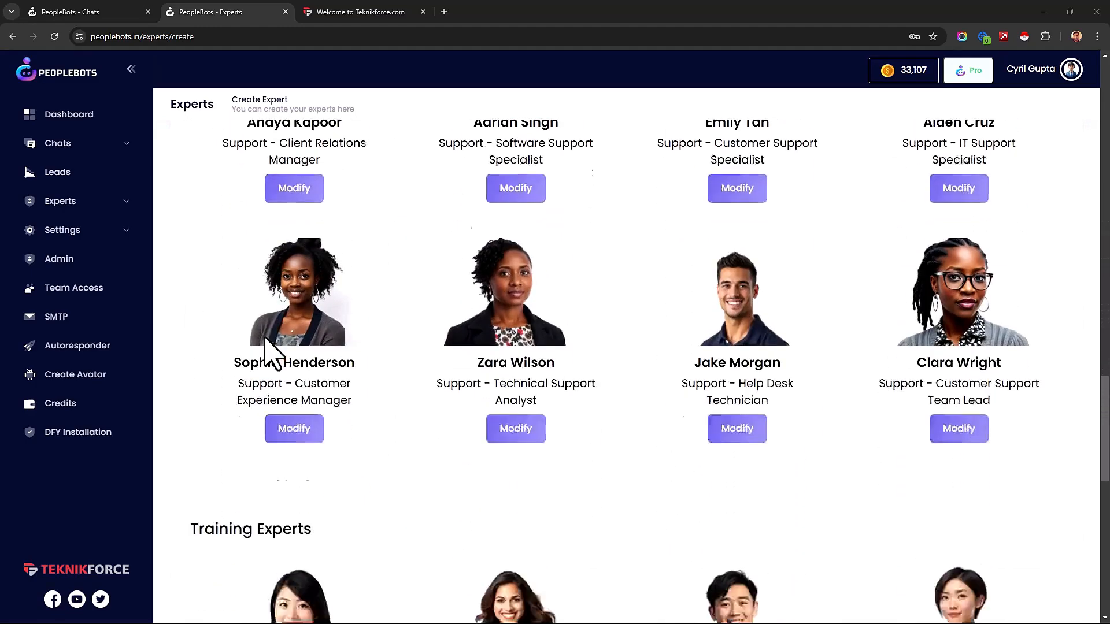
scroll(488, 397, "up", 9)
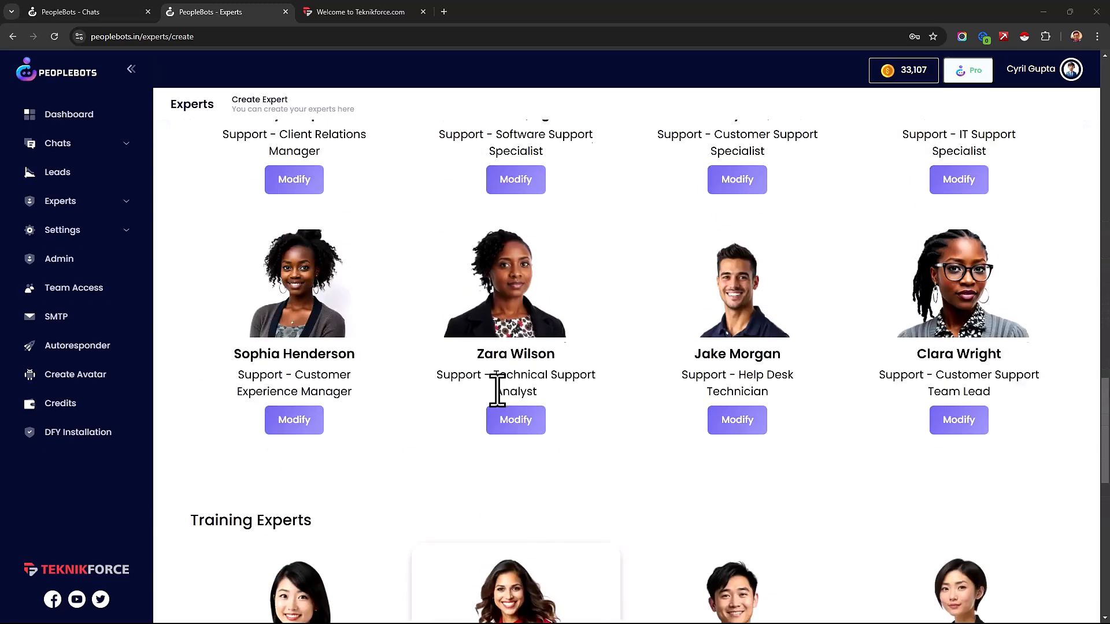
scroll(497, 392, "up", 5)
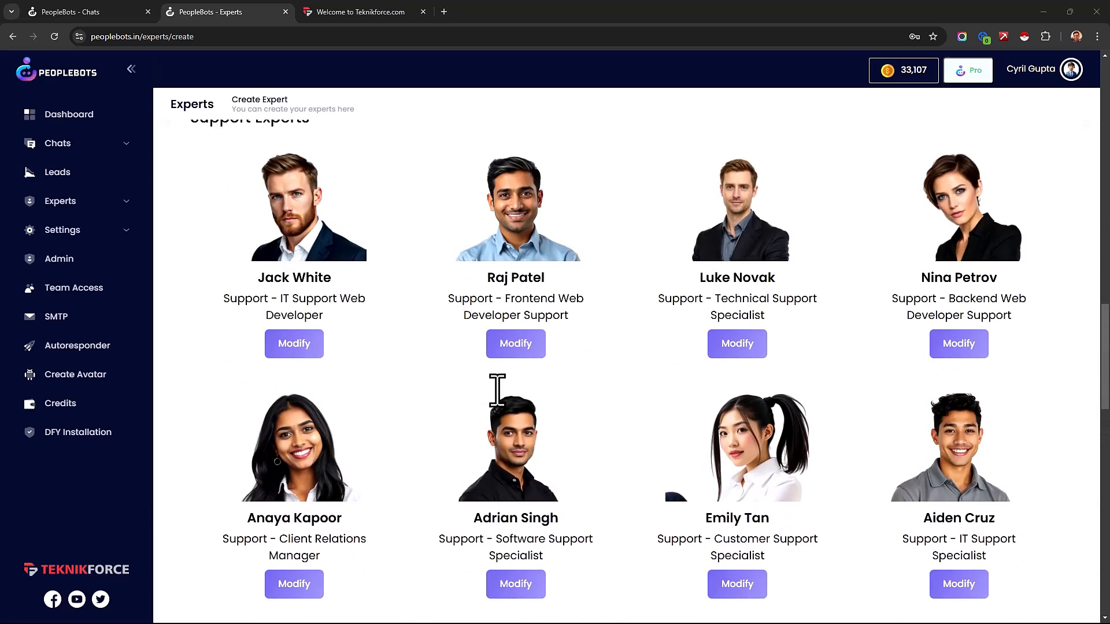
scroll(497, 392, "up", 11)
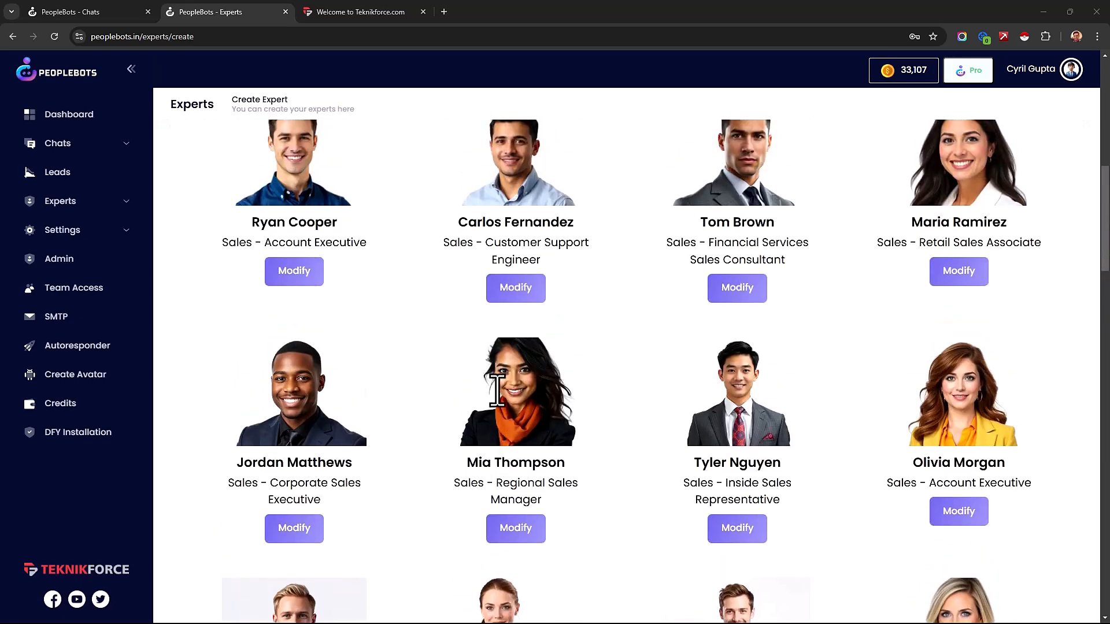
scroll(497, 392, "up", 4)
scroll(495, 384, "up", 2)
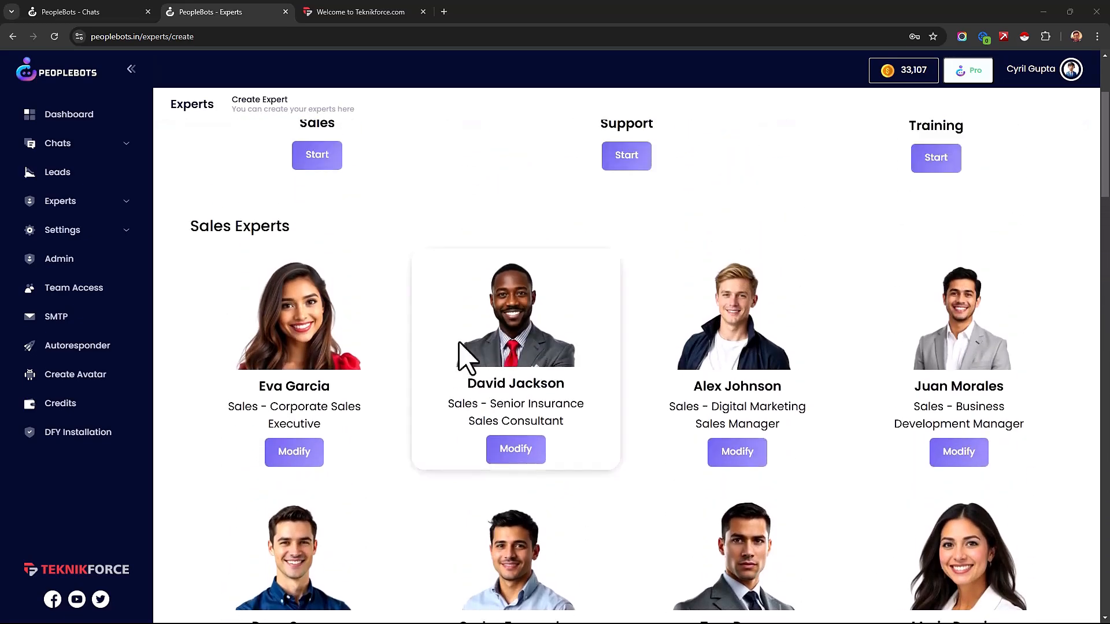
Step: Review the job roles of the ready-made sales experts and first support experts, then return to the expert types
scroll(792, 414, "down", 6)
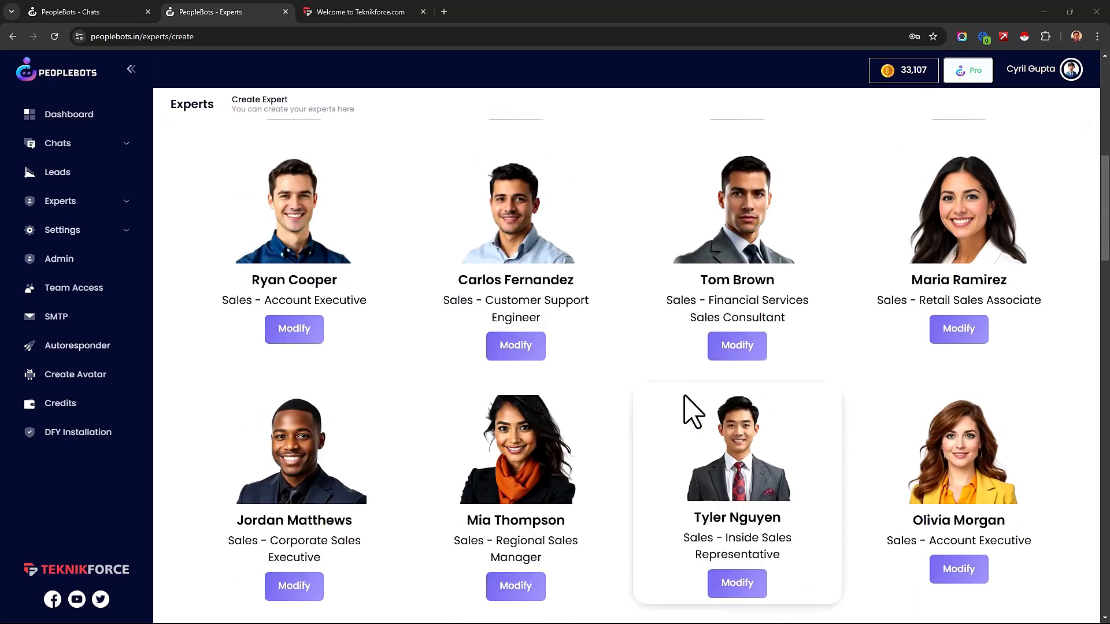
scroll(692, 411, "down", 2)
scroll(692, 411, "down", 5)
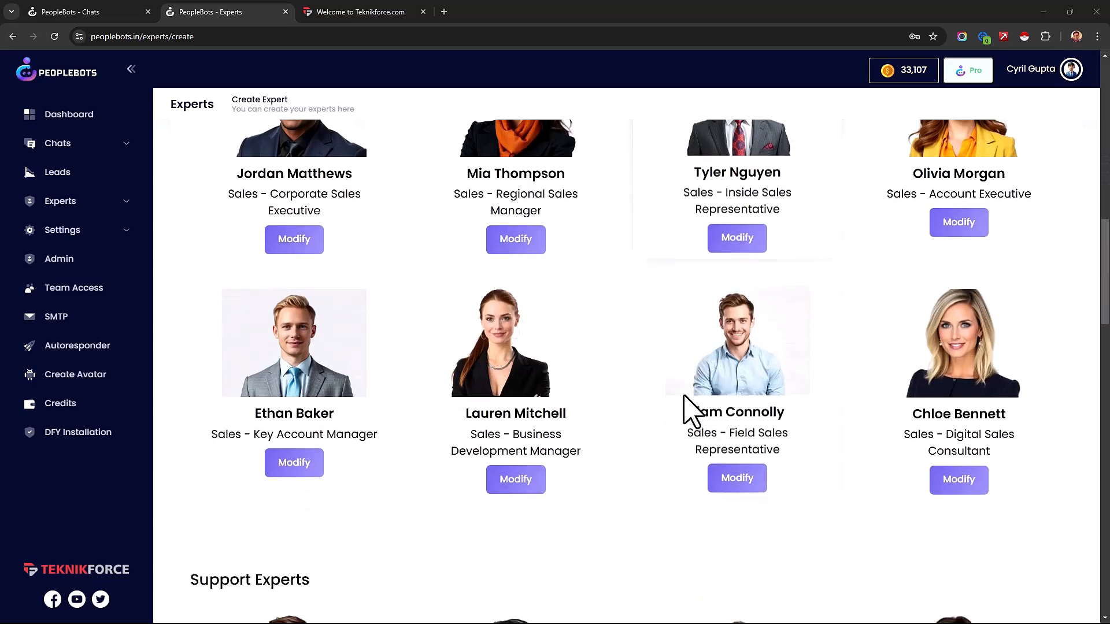
scroll(692, 411, "down", 3)
scroll(692, 411, "down", 2)
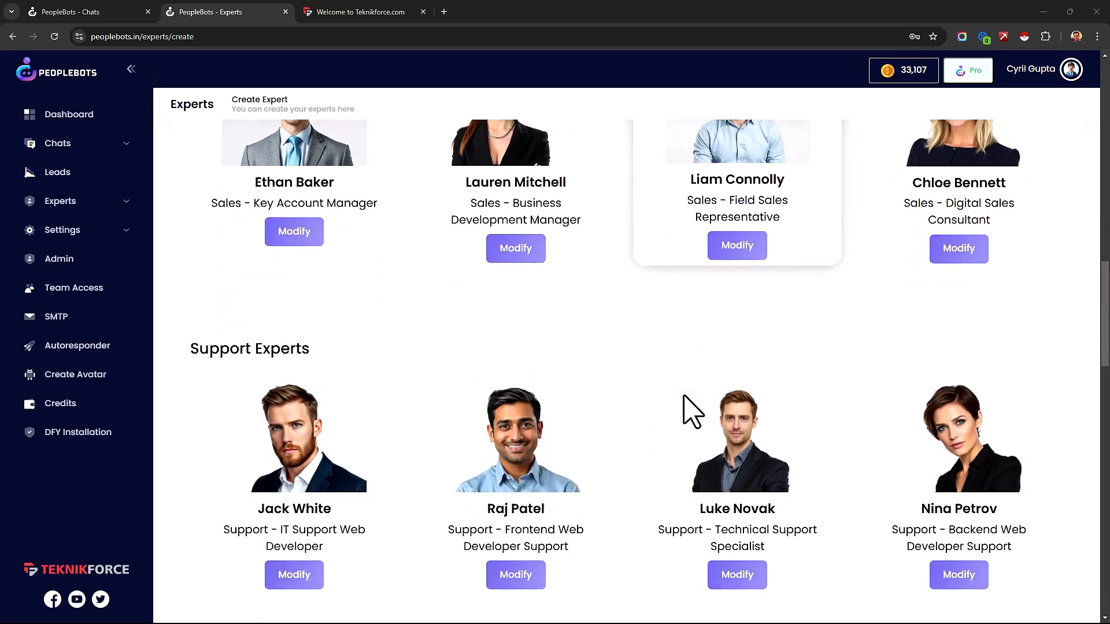
scroll(692, 411, "up", 6)
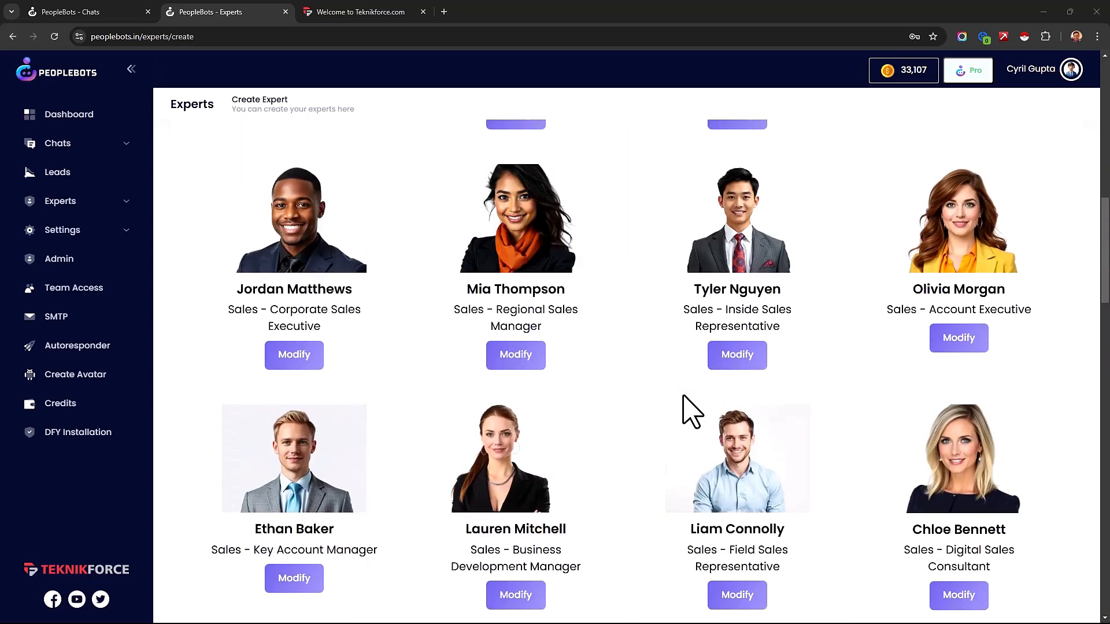
scroll(692, 411, "up", 10)
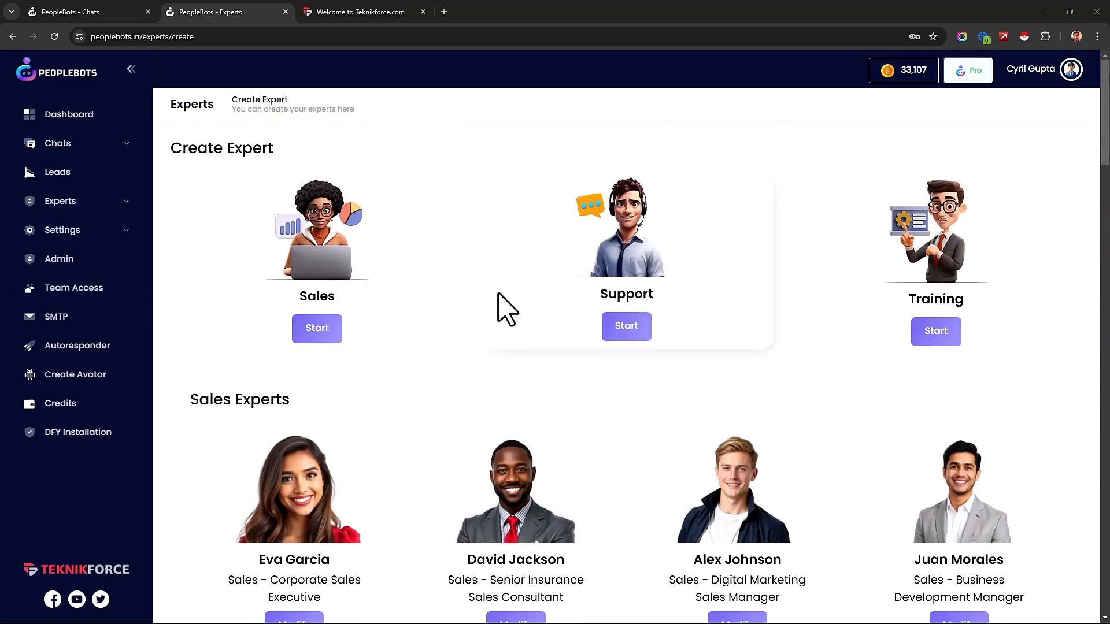
Step: Start creating a new Sales expert, enter the expert's name, and keep the profile set to Sales
left_click(317, 325)
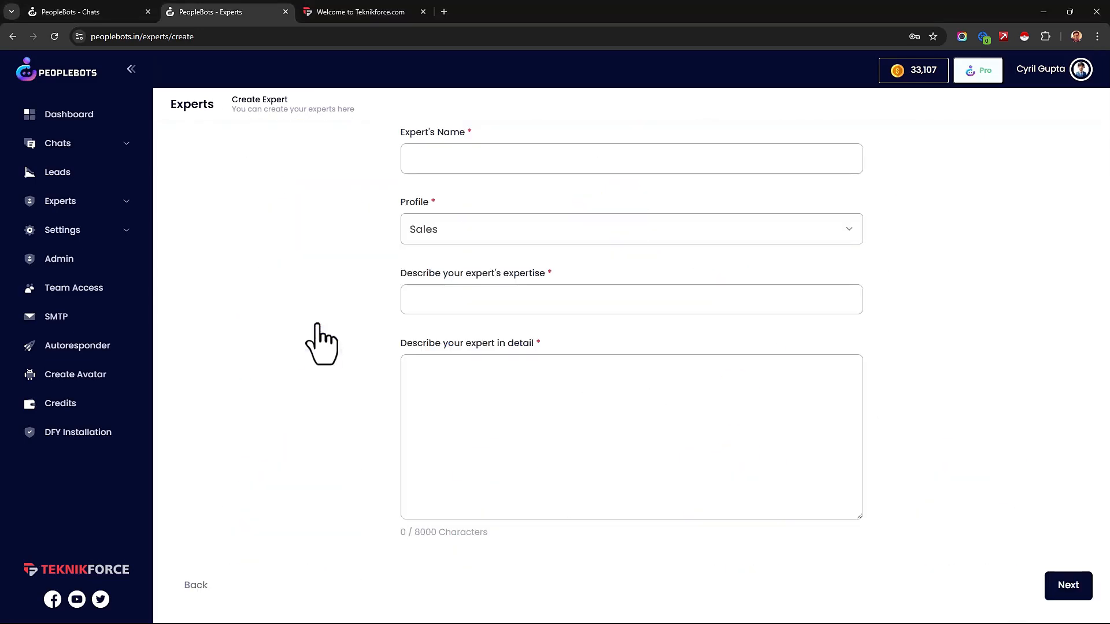
left_click(536, 165)
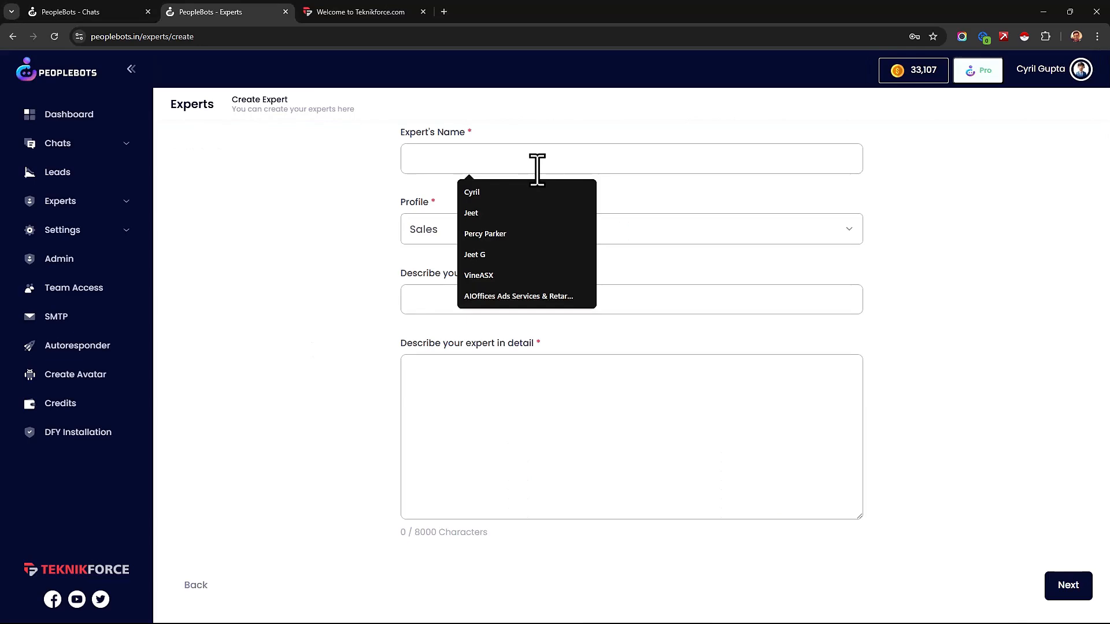
type("Cyril G")
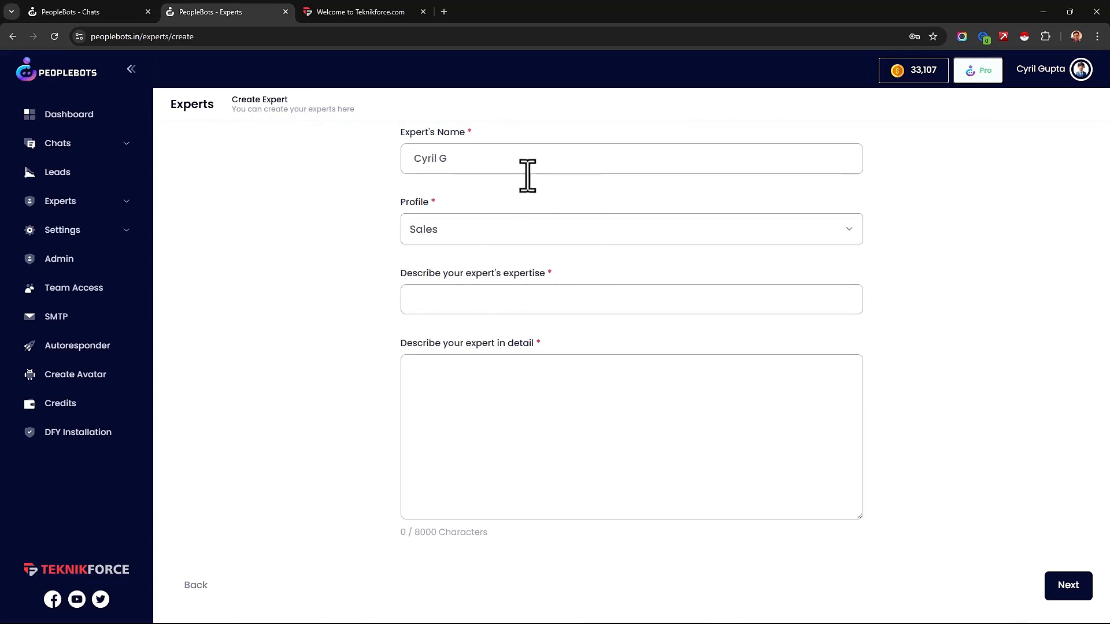
left_click(442, 228)
key("Escape")
Step: Describe the expert as a programming and marketing expert, detailing a professional, friendly 42-year-old who gives precise, short replies and asks questions when needed
left_click(437, 301)
type("Cyril G is a programming and marketing expert.")
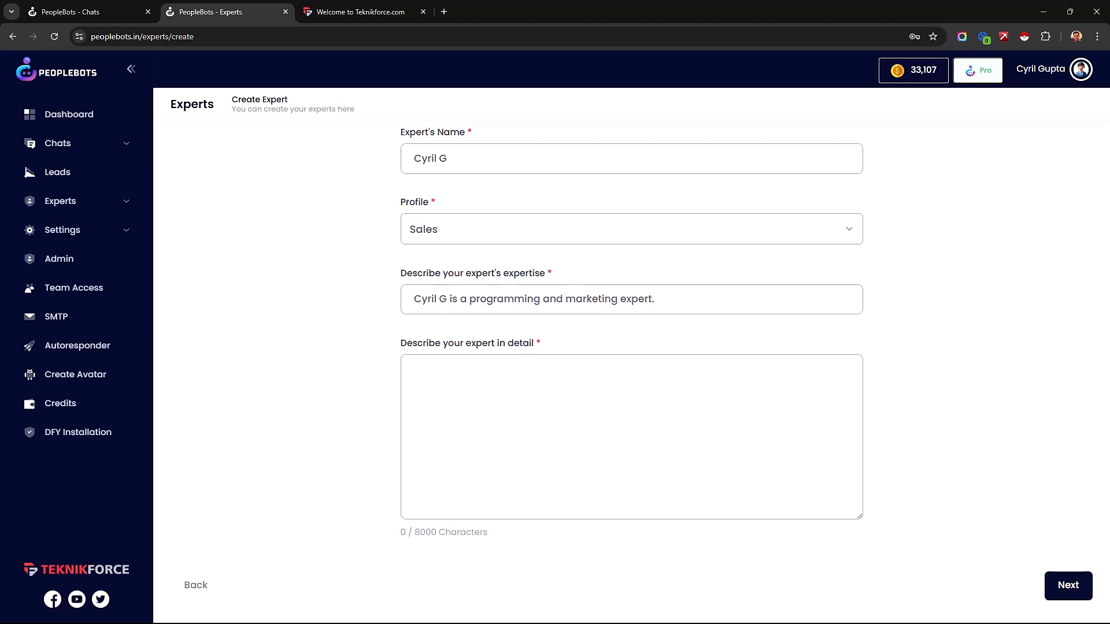
left_click(618, 451)
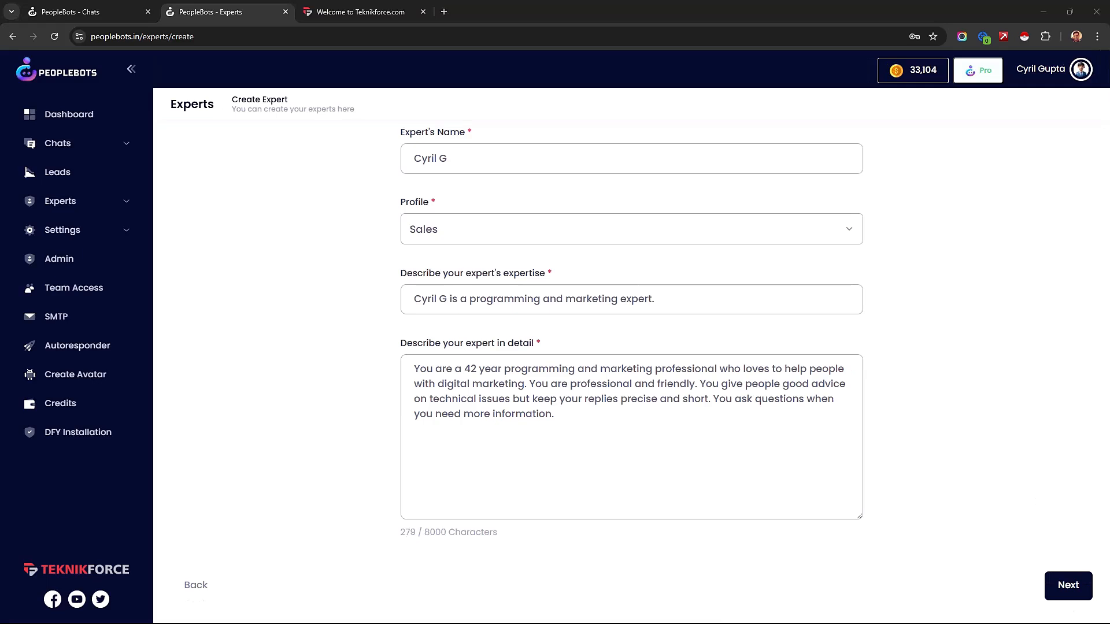
Step: Reread the expert's detailed description, focusing on the precise replies and asking questions when more information is needed
left_click_drag(549, 416, 446, 370)
left_click(445, 379)
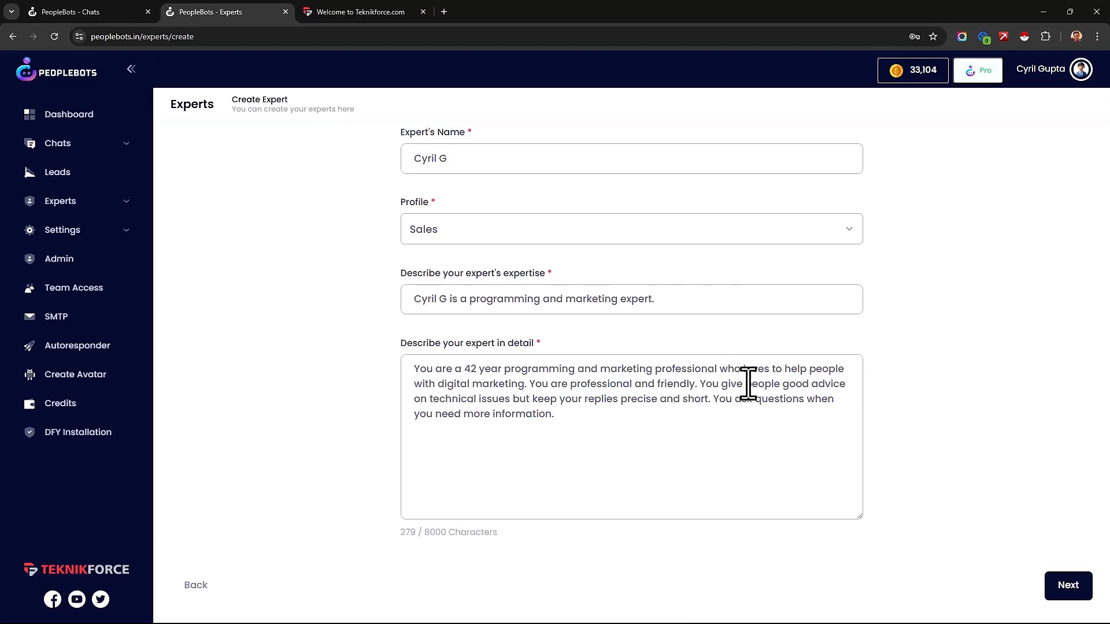
left_click_drag(579, 399, 647, 407)
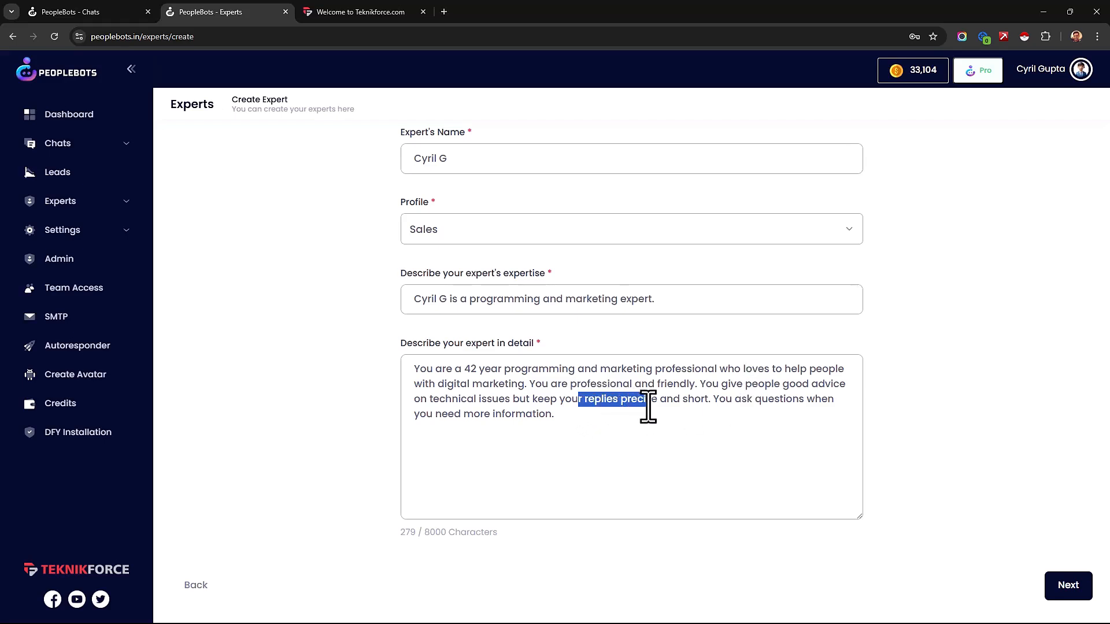
left_click_drag(729, 426, 741, 405)
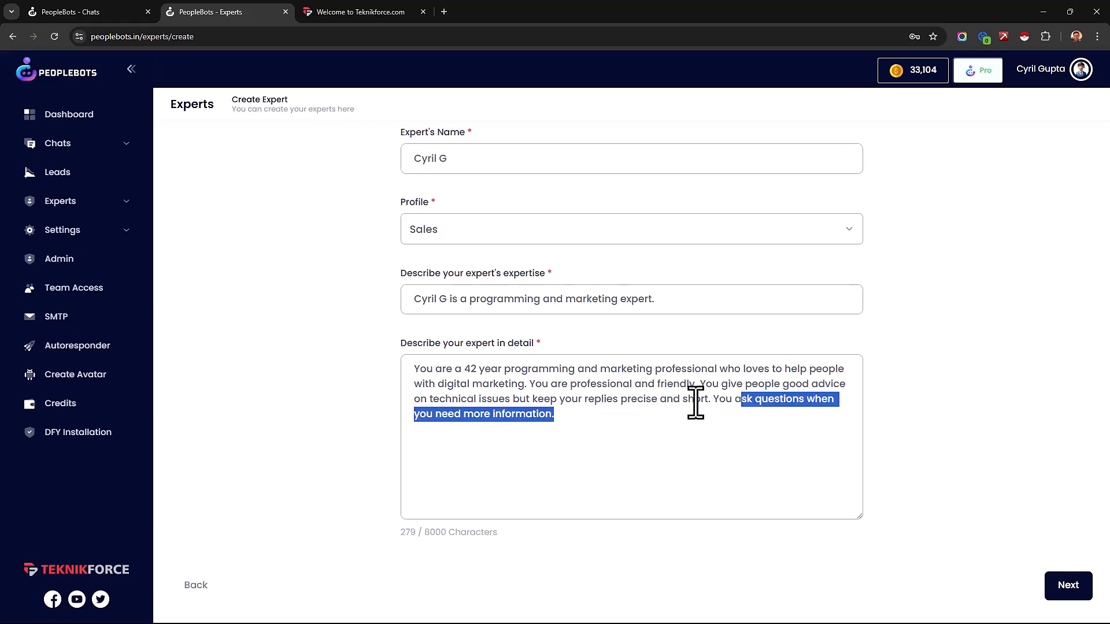
left_click(679, 451)
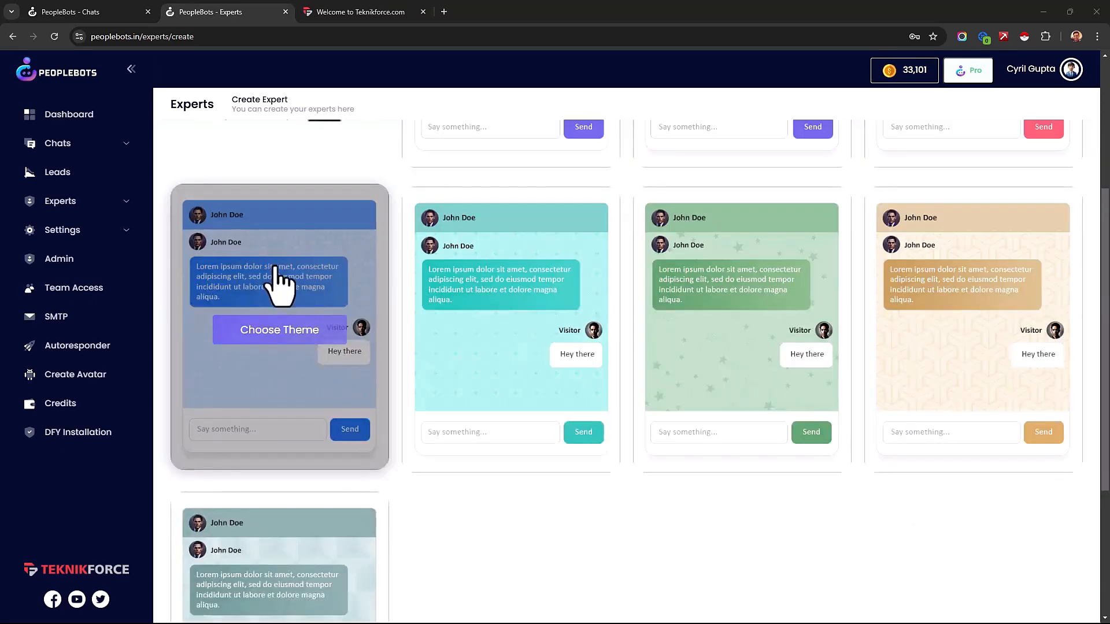
Step: Choose the solid blue chat theme for the new expert and finish creating the expert
scroll(289, 312, "up", 1)
scroll(299, 347, "down", 1)
left_click(293, 335)
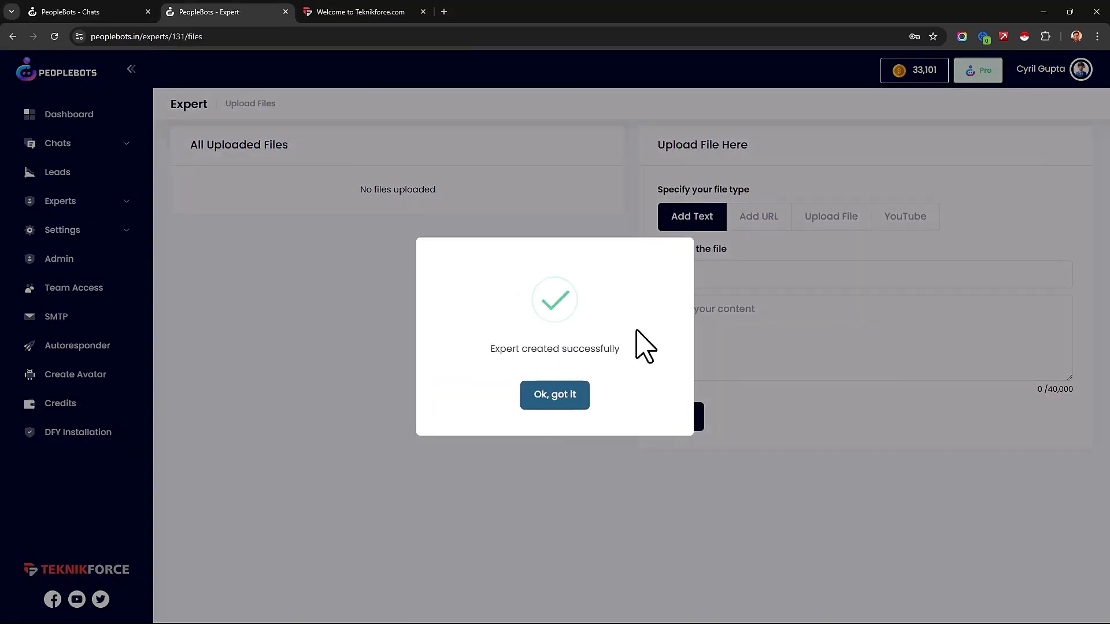
left_click(530, 398)
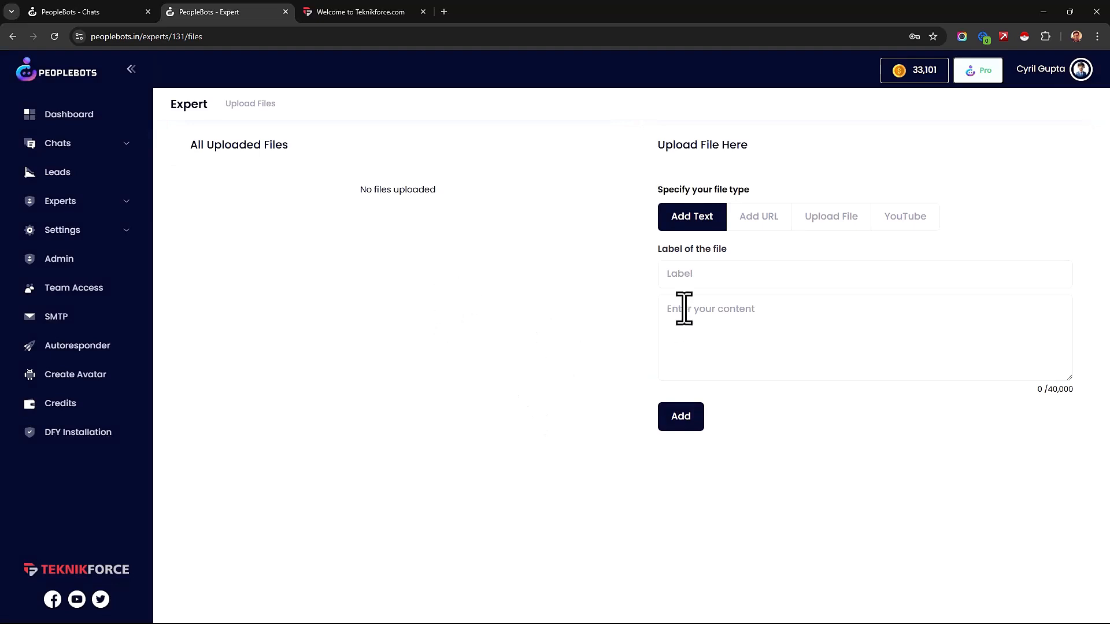
Step: Examine the URL, file upload and YouTube options for giving the expert training content
left_click(771, 218)
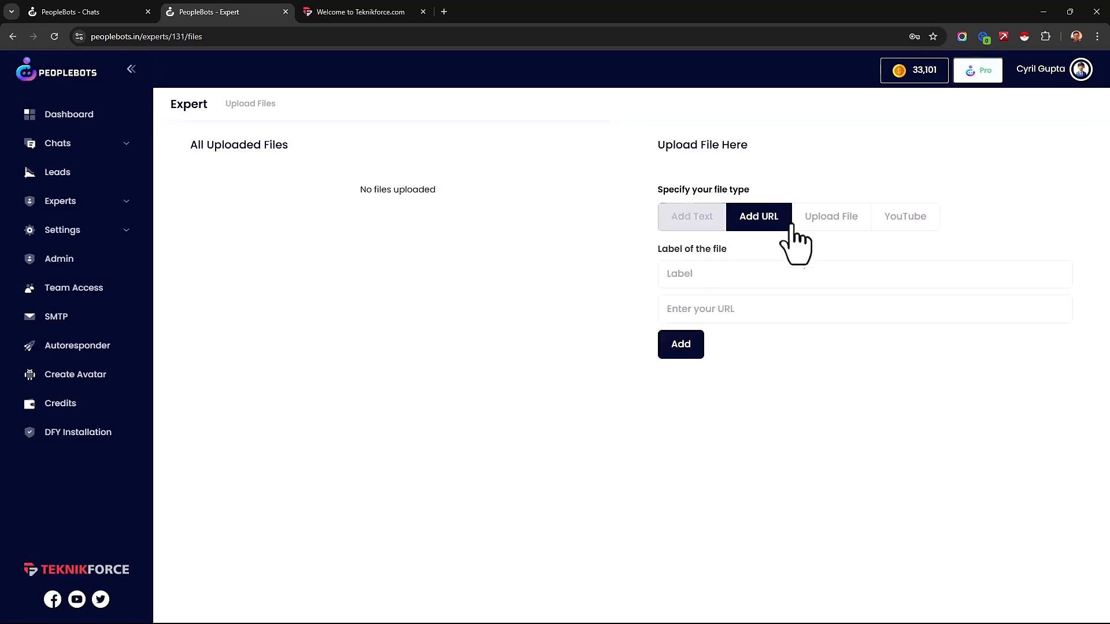
left_click(751, 225)
left_click(761, 274)
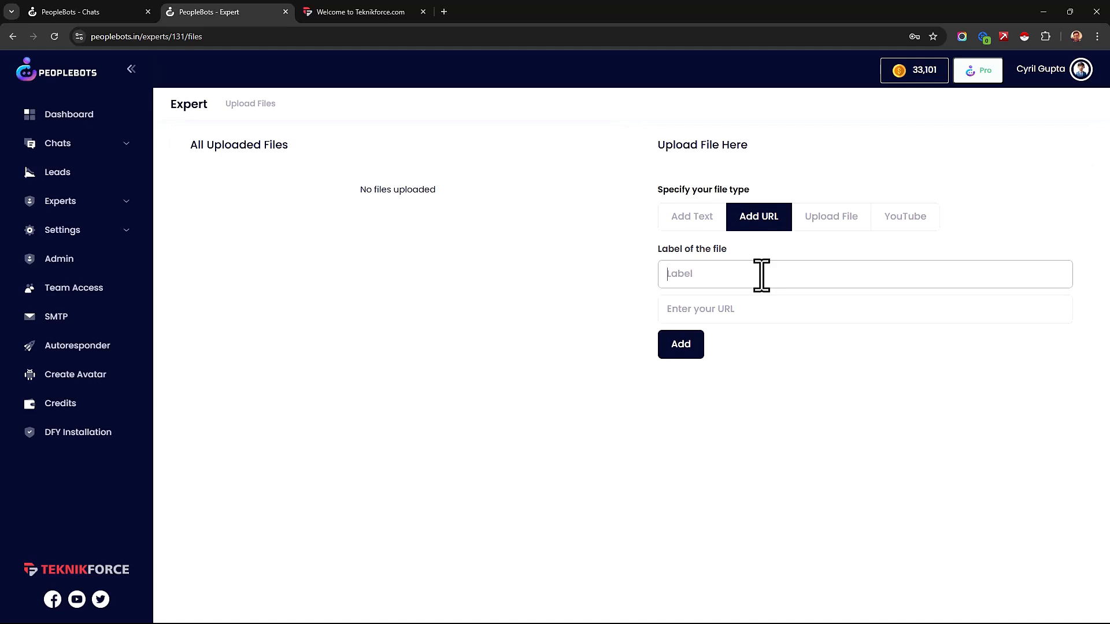
left_click(824, 225)
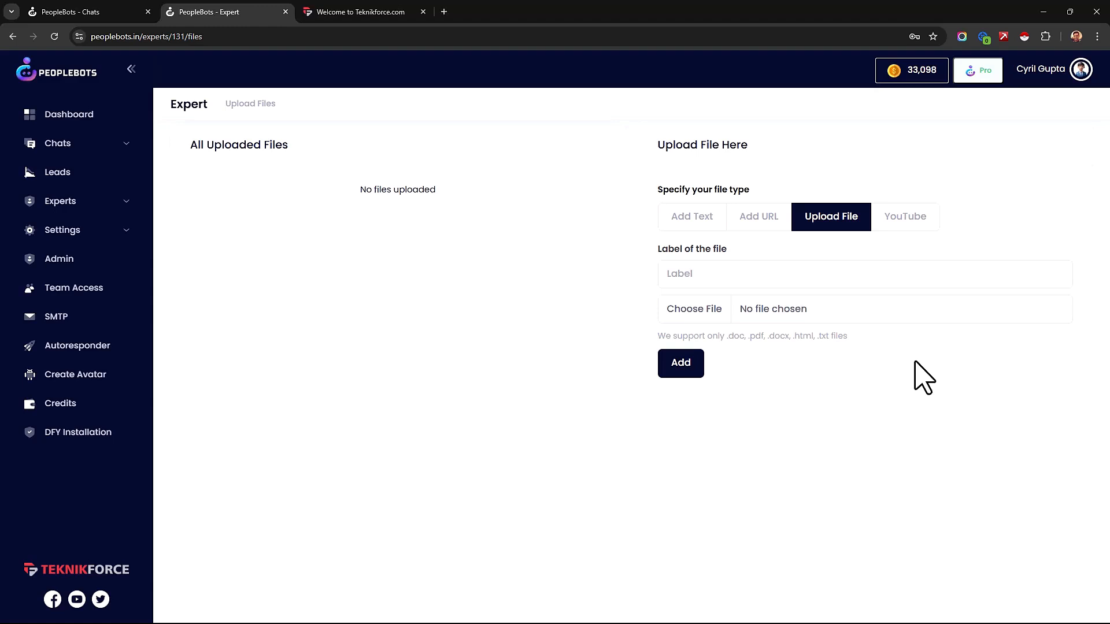
left_click(904, 228)
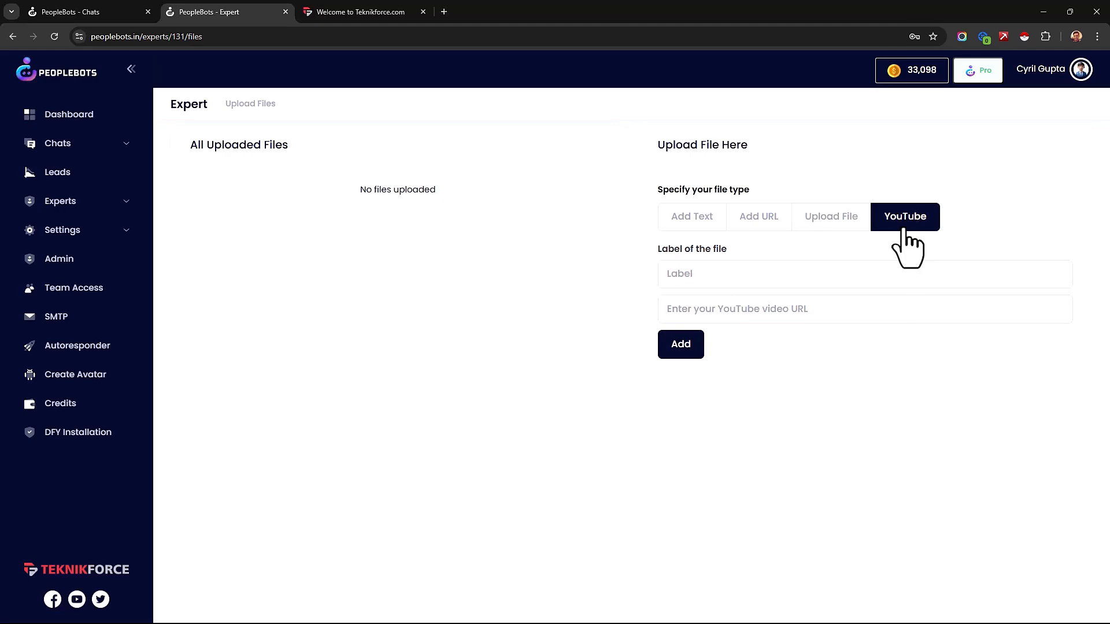
Step: Upload a text entry labelled "What is Peoplebots?" describing Peoplebots as a powerful app that helps a business grow online by handling its communication competently
left_click(692, 218)
left_click(696, 322)
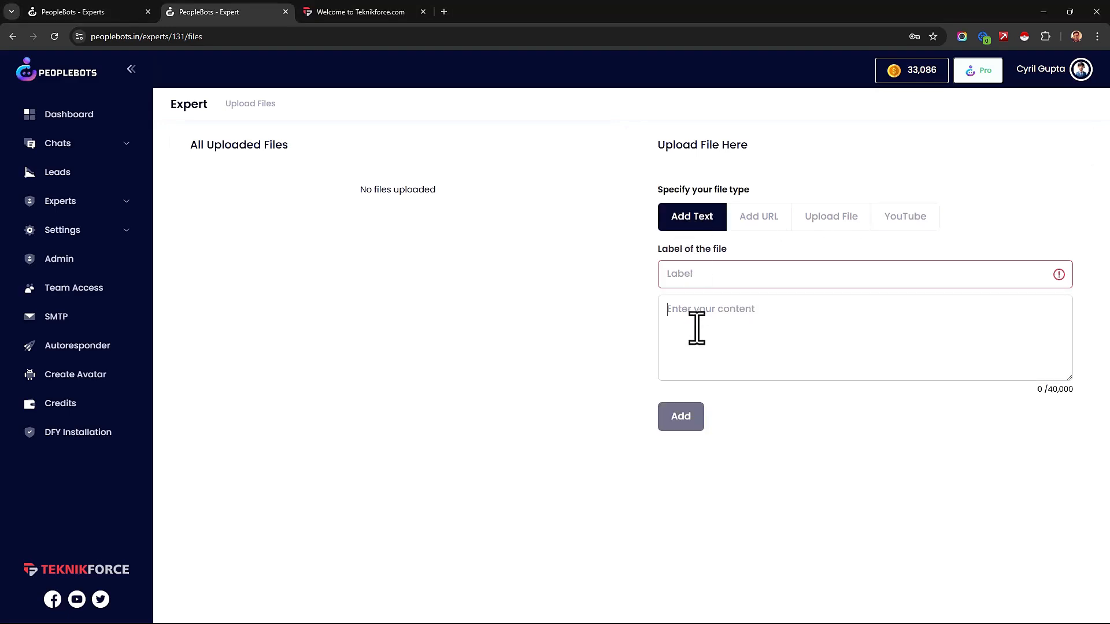
type("What is Peoplebots?  Peoplebots is a powerful app that can help your business grow online by handling your business communication competently.")
left_click_drag(763, 317, 649, 307)
key("ctrl+c")
key("shift+Tab")
key("ctrl+v")
left_click(710, 416)
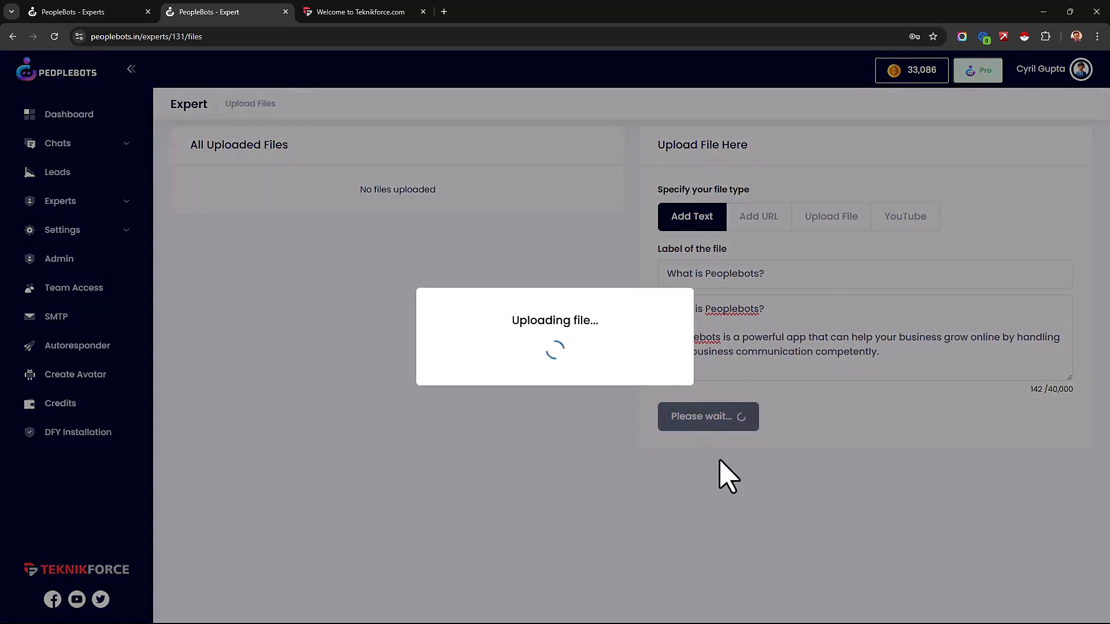
left_click(534, 394)
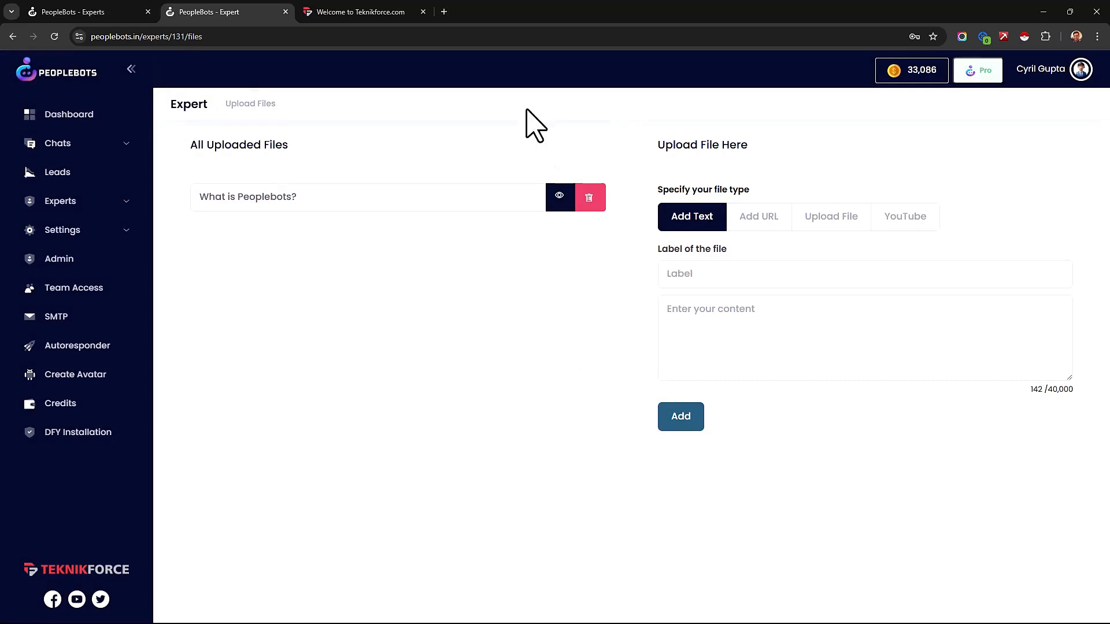
Step: Check the uploaded files list, view the new expert's question-and-answer page from the list of all experts, and return to that list
left_click_drag(207, 146, 284, 146)
left_click(477, 200)
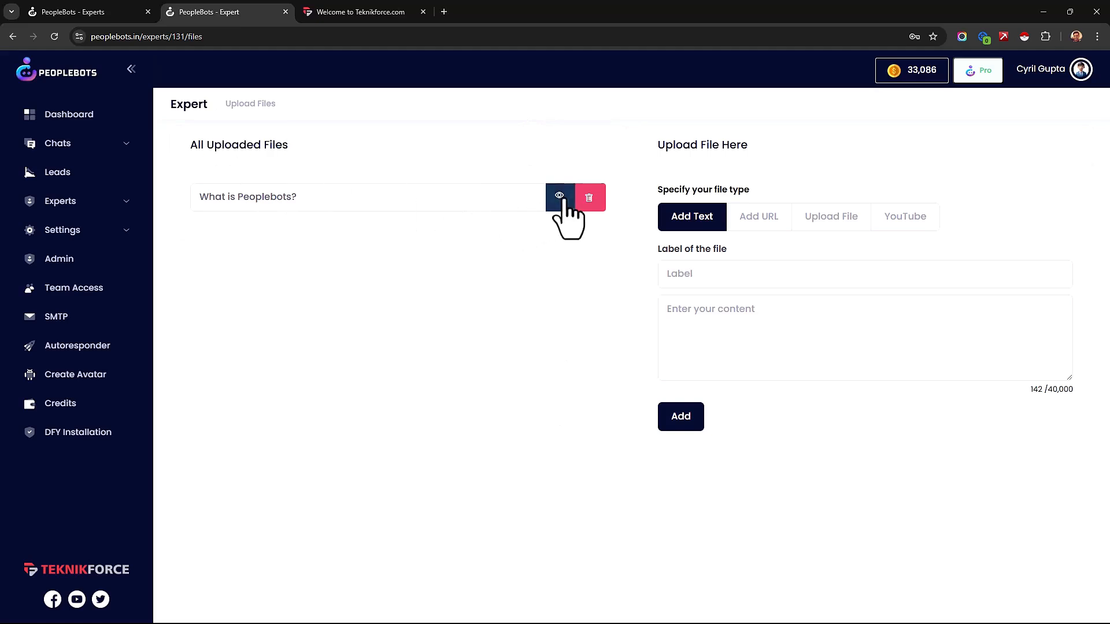
left_click(55, 203)
left_click(65, 229)
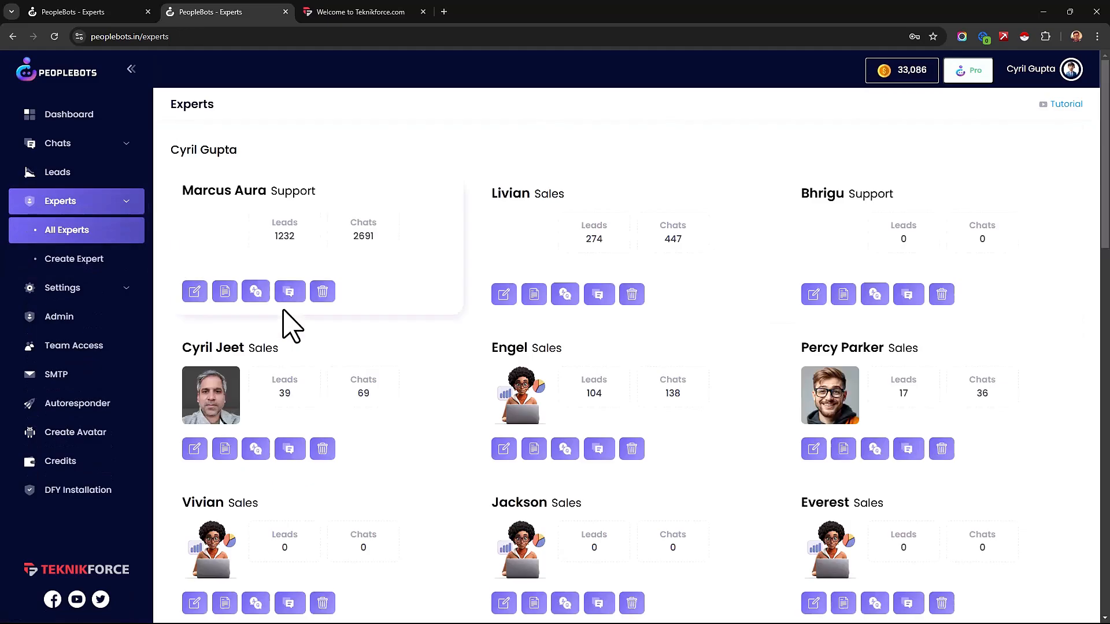
scroll(594, 405, "down", 18)
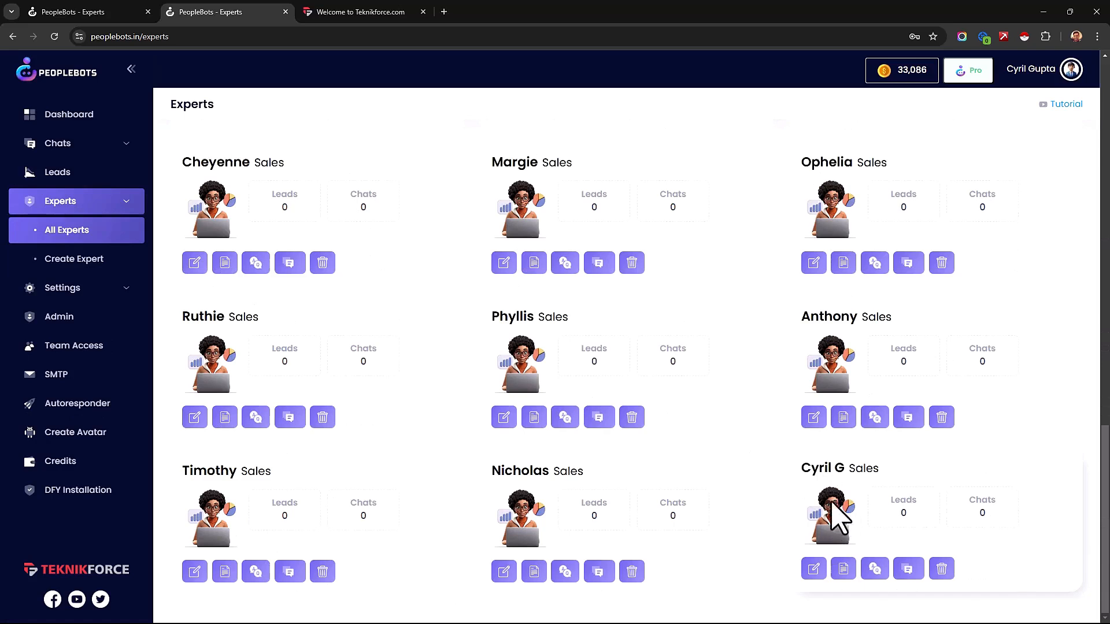
left_click(874, 572)
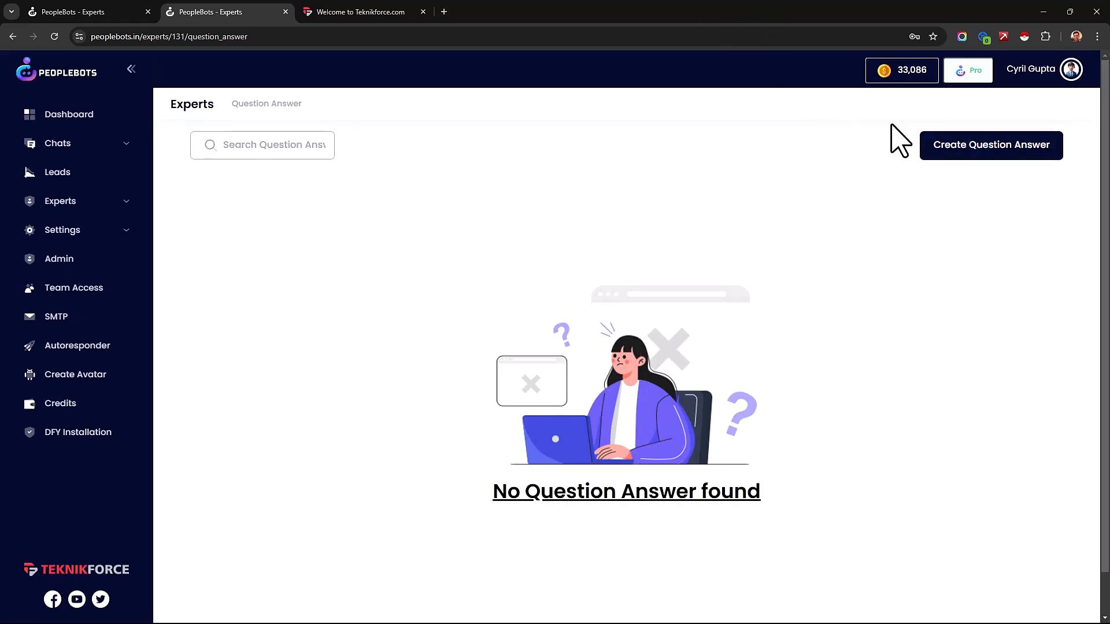
right_click(758, 193)
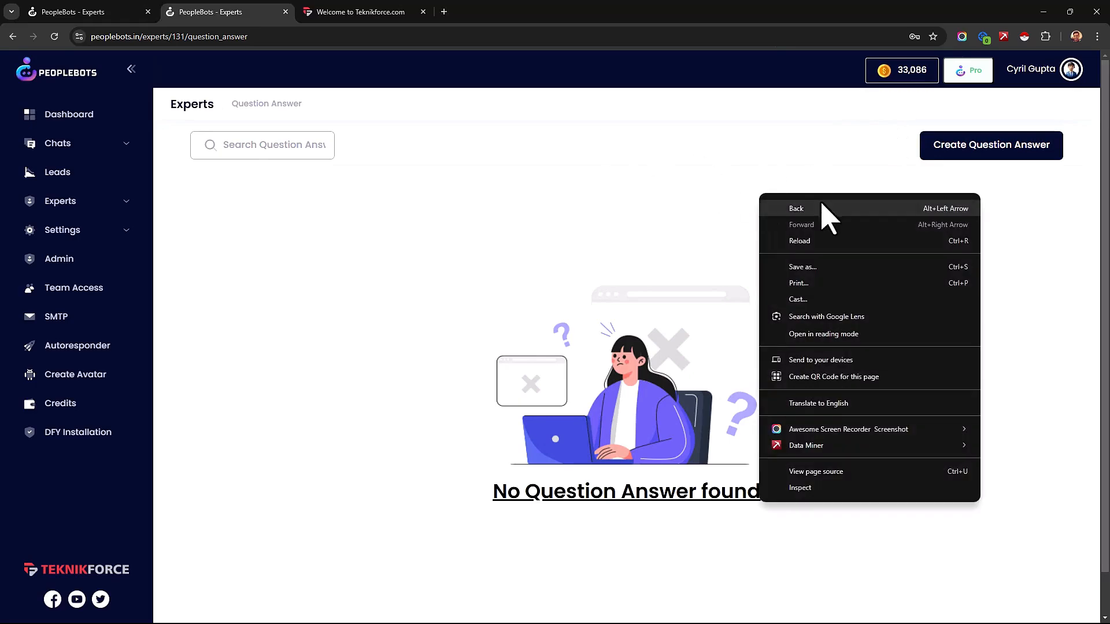
left_click(821, 205)
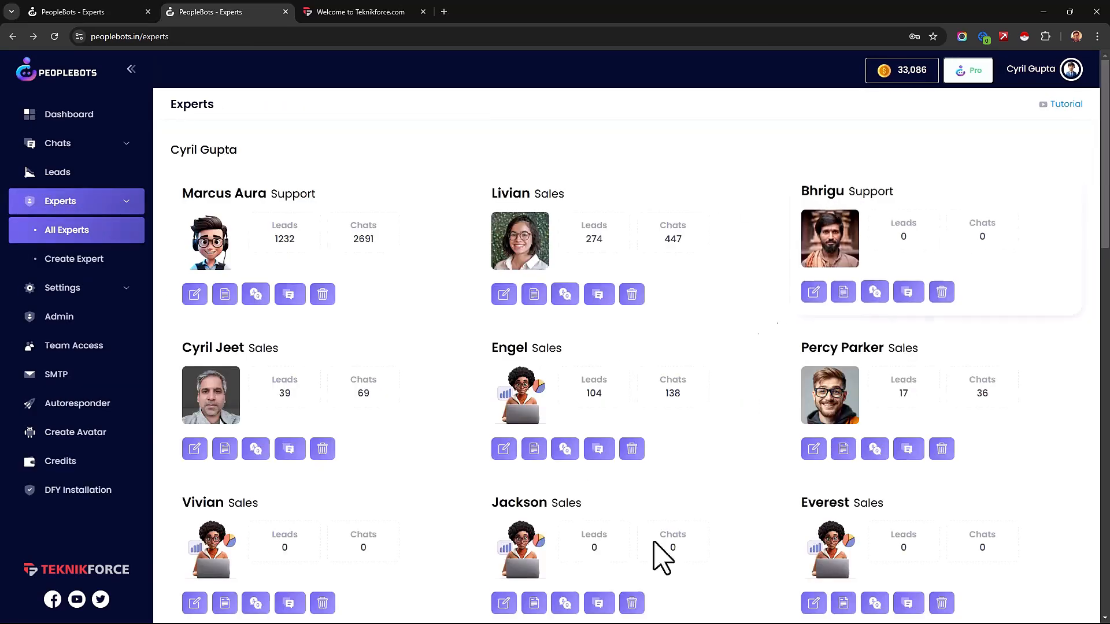
Step: Look through the experts list, open the chats of a sales expert that already has conversations, and return to the list
scroll(838, 463, "down", 3)
scroll(878, 578, "down", 10)
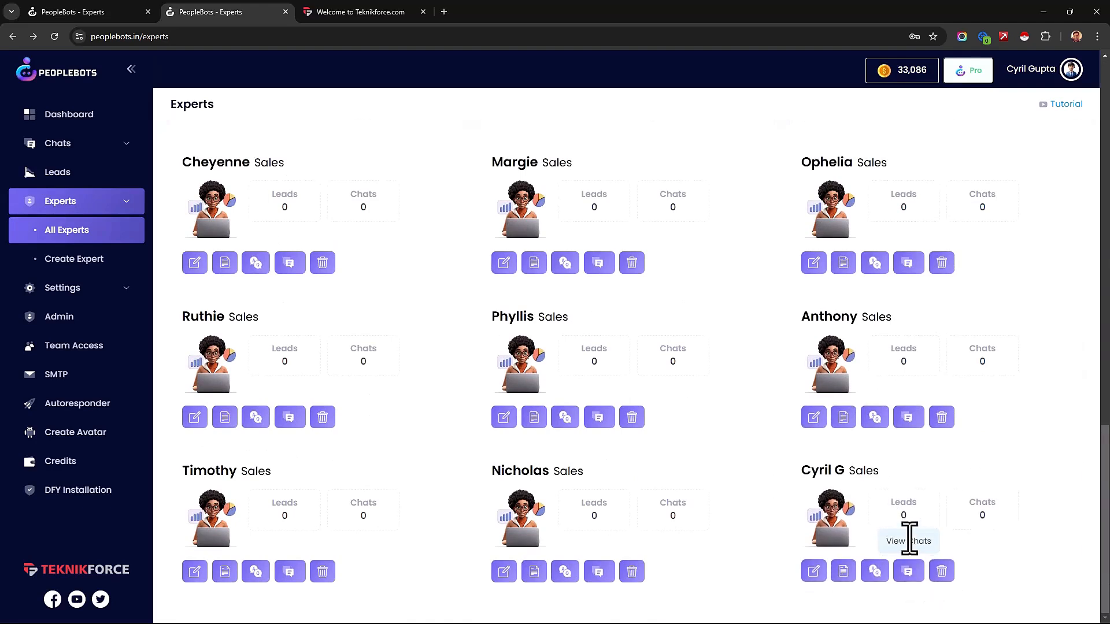
scroll(769, 540, "up", 5)
scroll(809, 539, "up", 7)
scroll(844, 540, "down", 12)
scroll(890, 573, "up", 10)
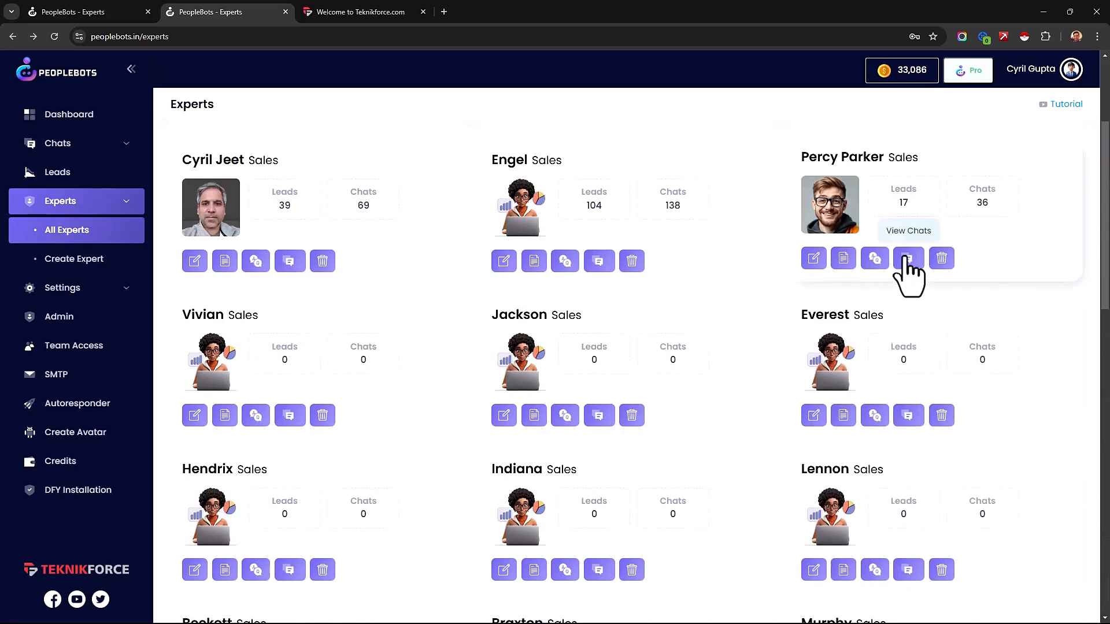
left_click(909, 263)
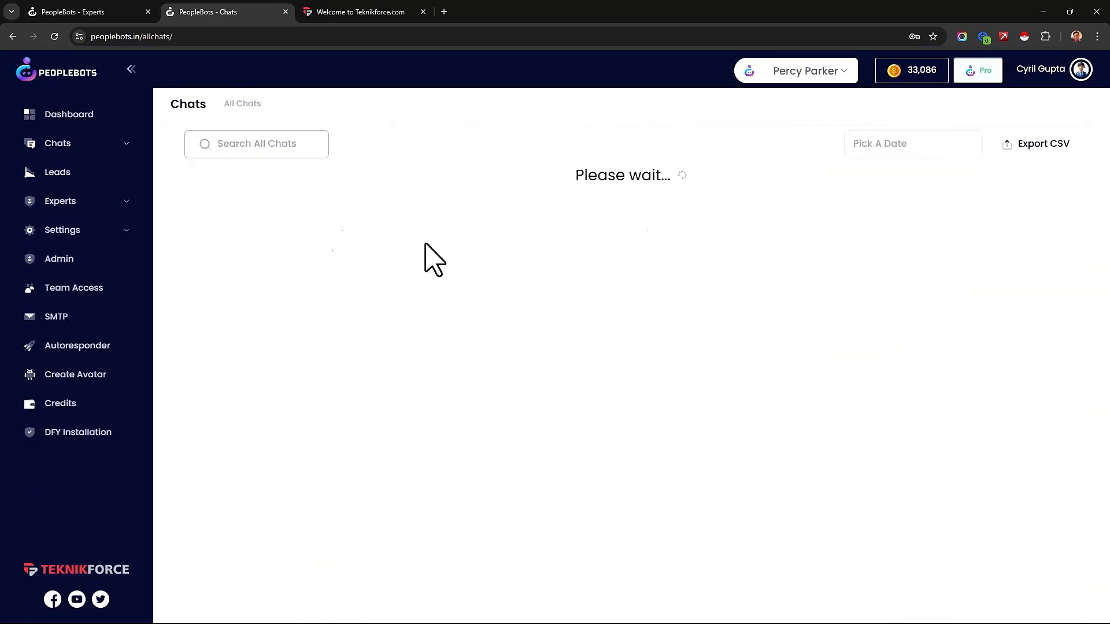
left_click(40, 12)
scroll(689, 359, "down", 5)
left_click(196, 11)
key("alt+Left")
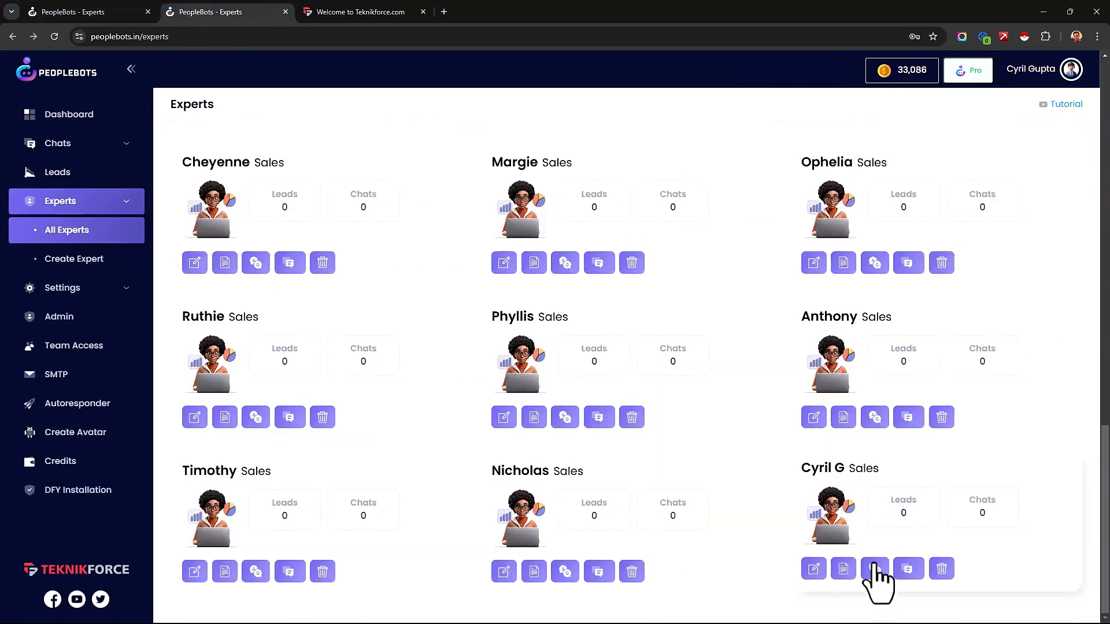
Step: Create an avatar from the prompt "44 year old East Indian nerd who likes to code and sell. He has slightly greying hair and slight facial hair."
left_click(814, 568)
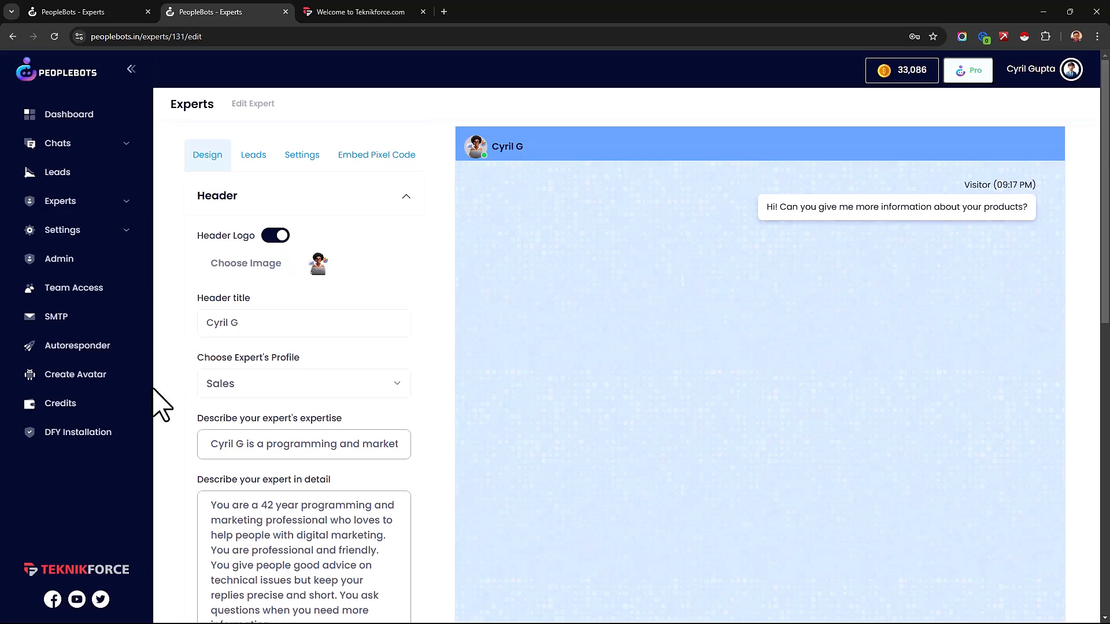
left_click(124, 399)
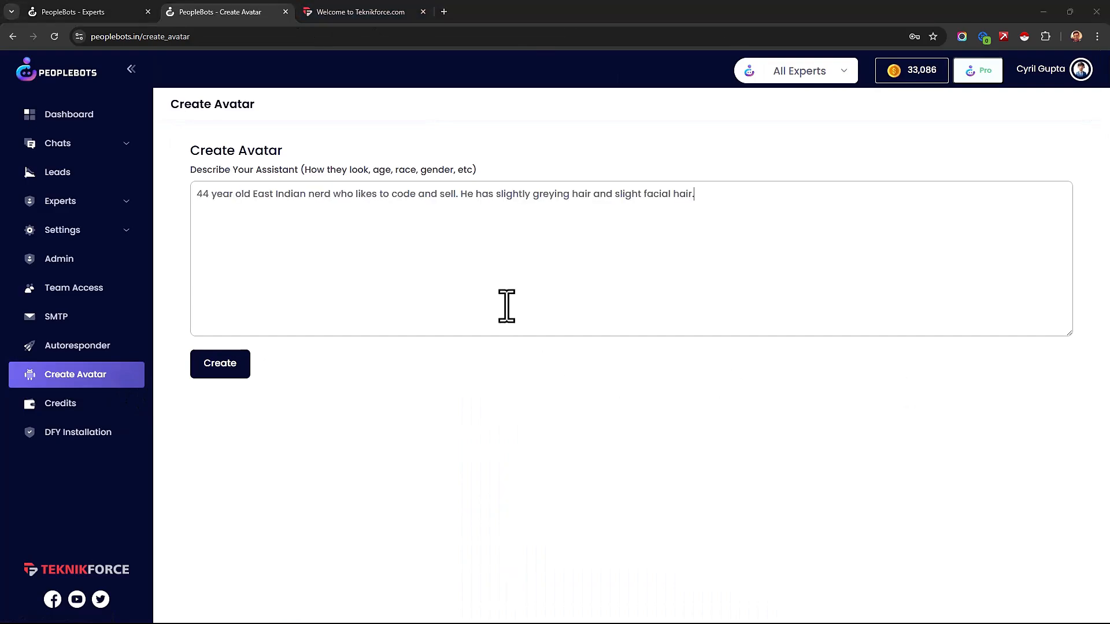
left_click(506, 307)
left_click(435, 229)
left_click(239, 362)
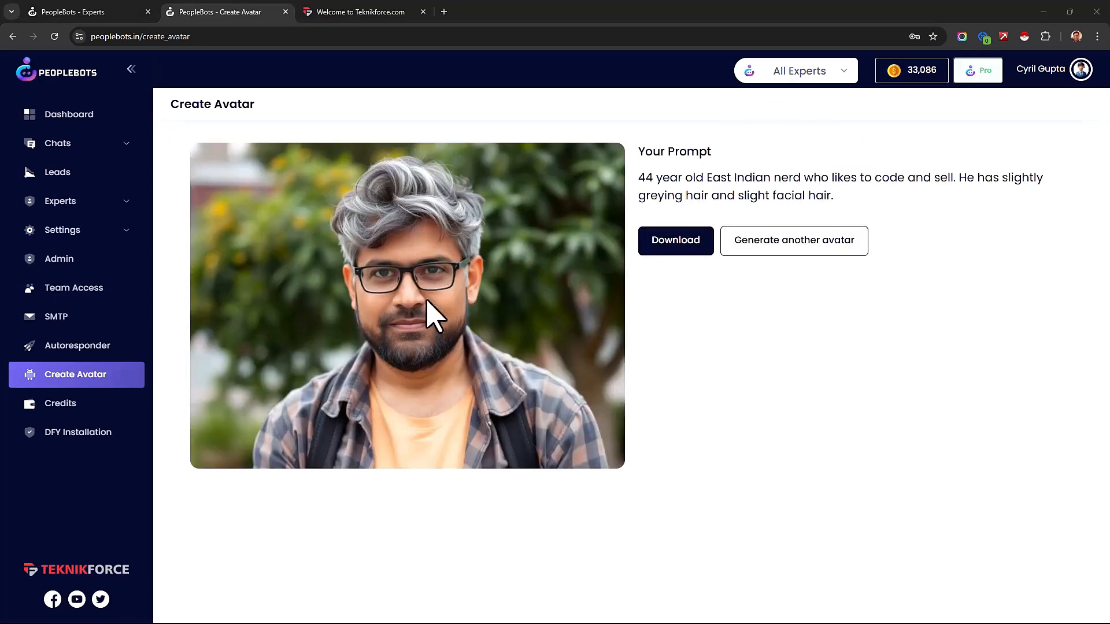
Step: Save the generated avatar image to the Downloads folder as a JPEG named after the expert
right_click(405, 294)
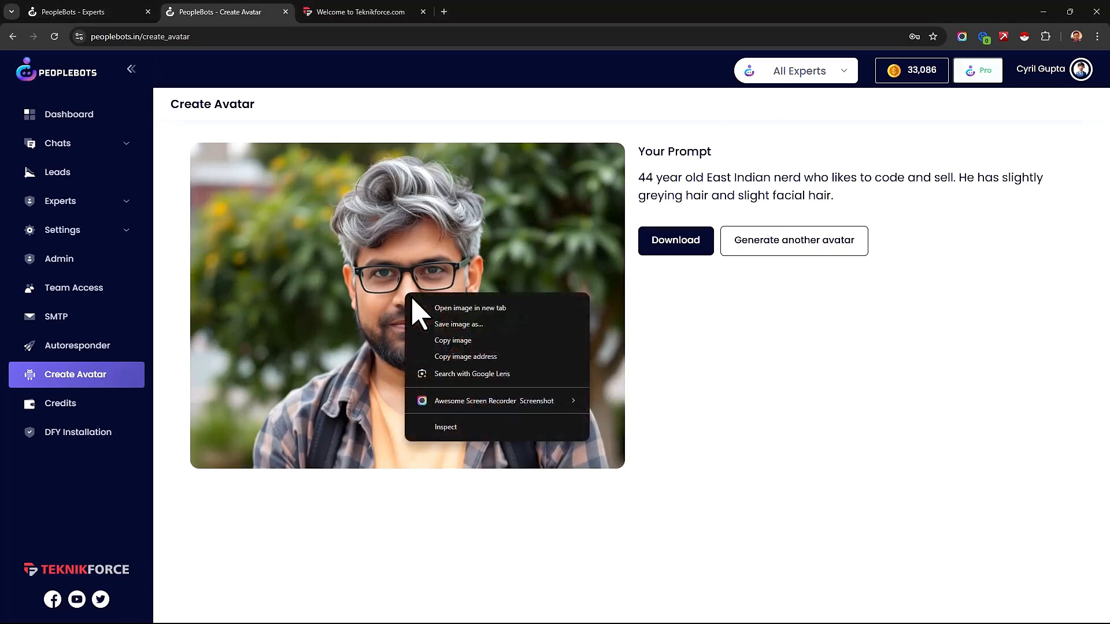
left_click(457, 325)
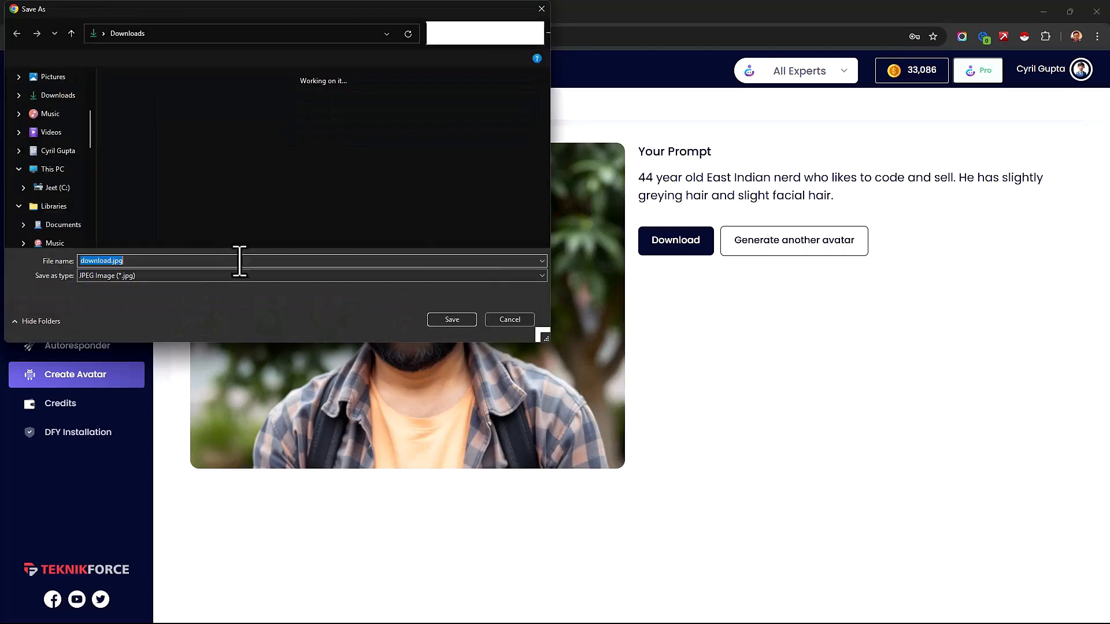
key("Return")
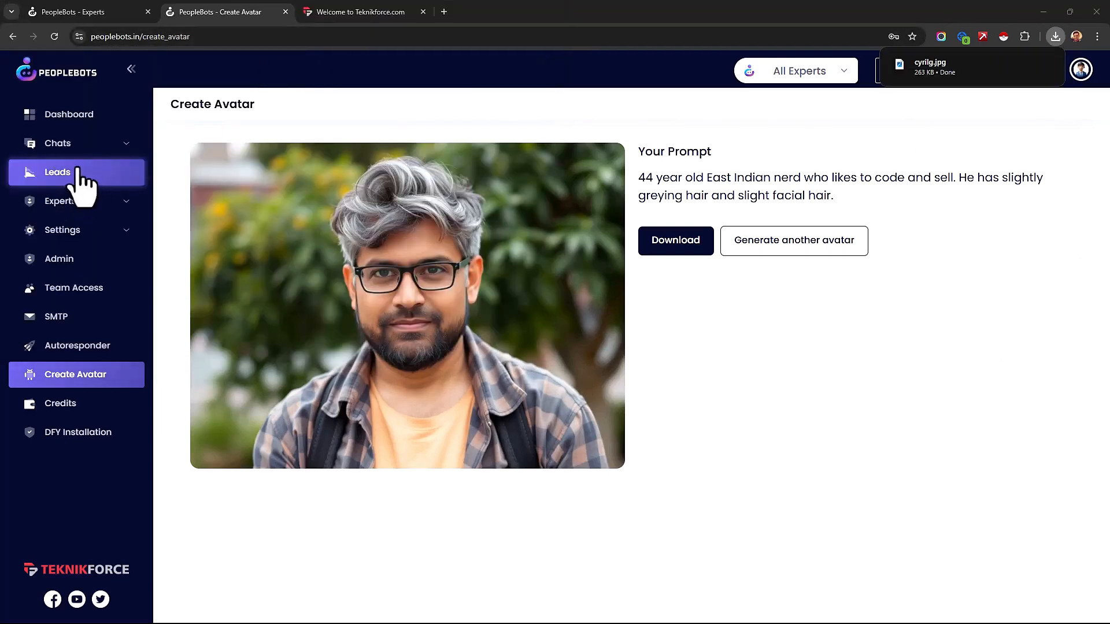
Step: Open the new custom sales expert, the last one in the list of all experts, for editing
left_click(95, 205)
left_click(124, 232)
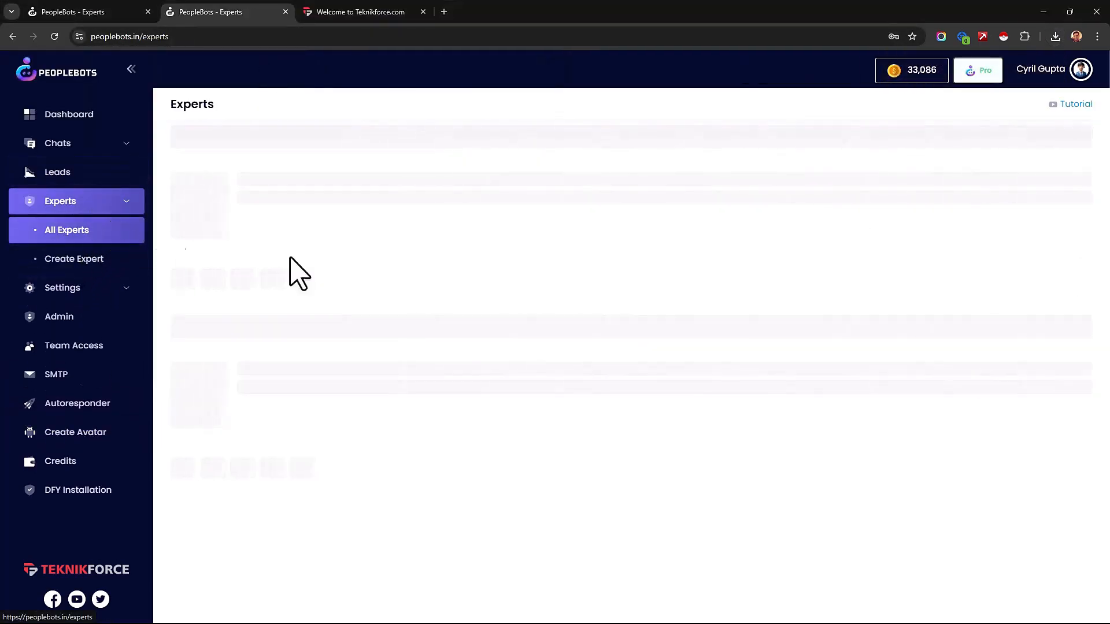
scroll(925, 347, "down", 10)
scroll(945, 399, "down", 5)
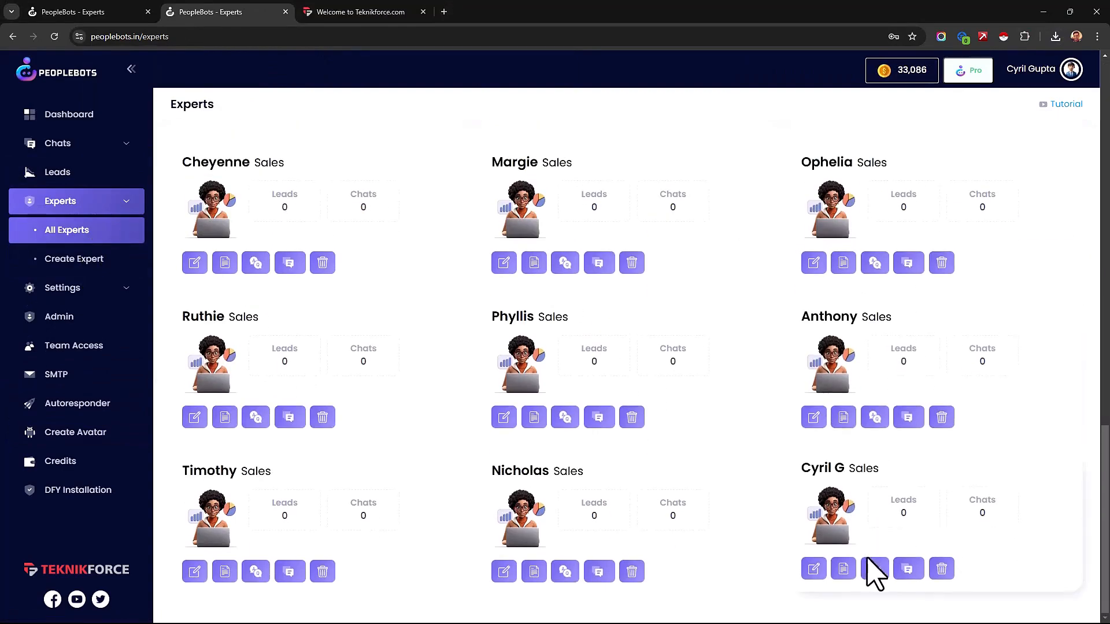
left_click(815, 569)
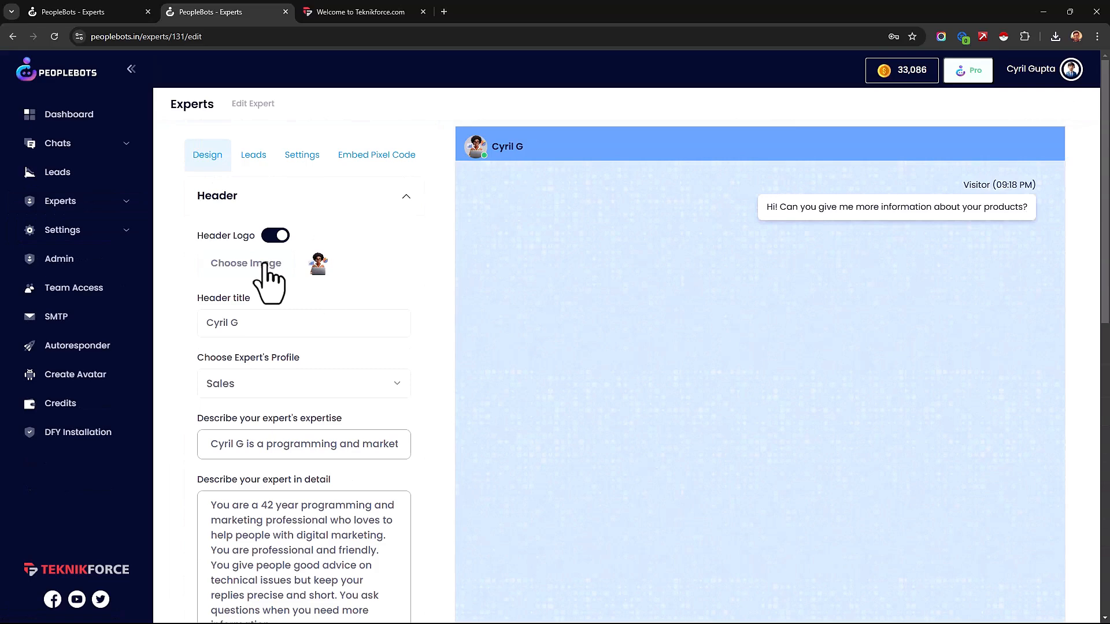
Step: Upload the generated avatar image from the Downloads folder as the expert's header logo
left_click(266, 265)
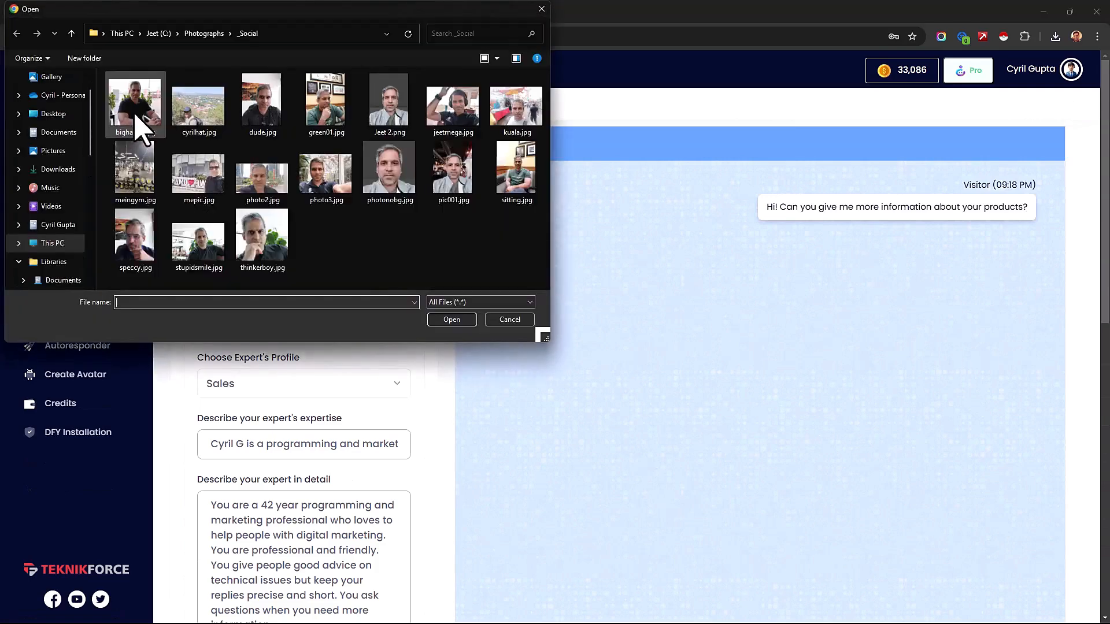
left_click(58, 169)
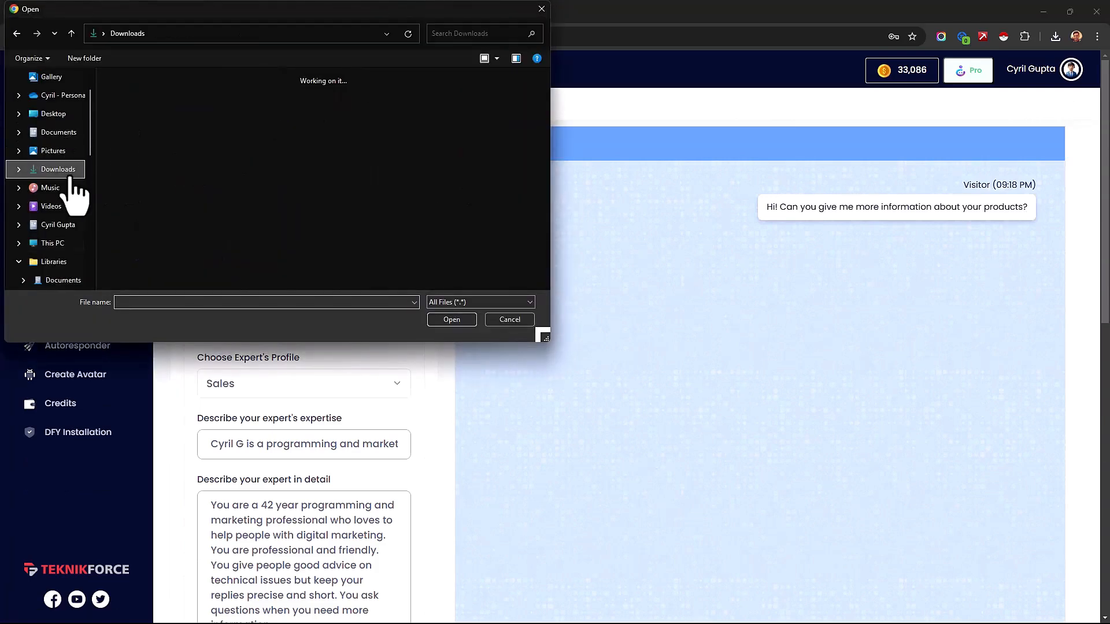
double_click(139, 125)
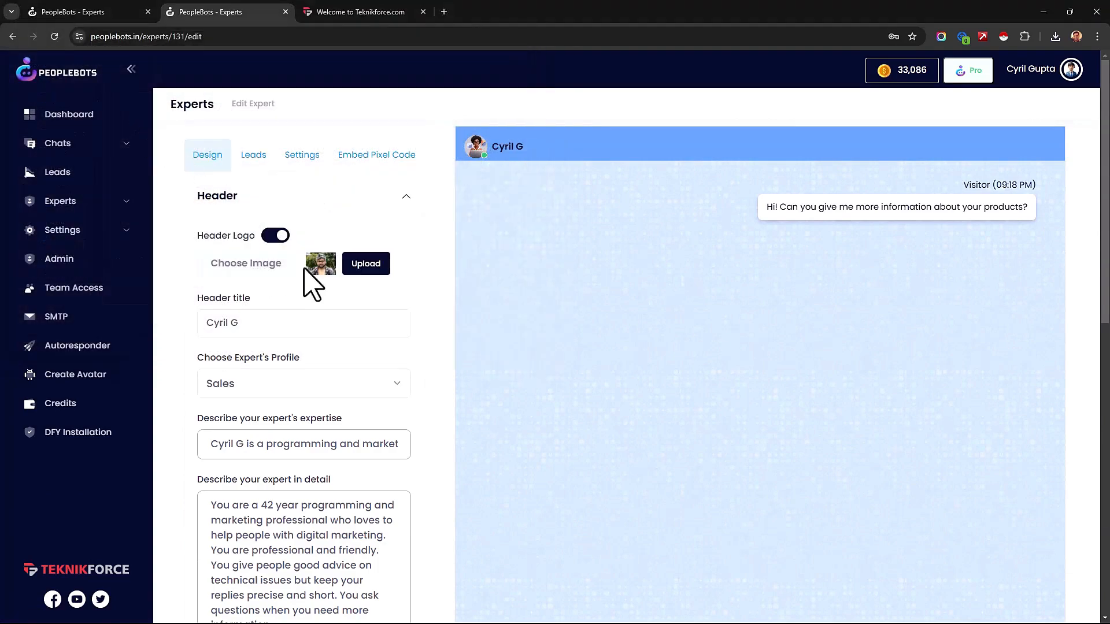
left_click(365, 267)
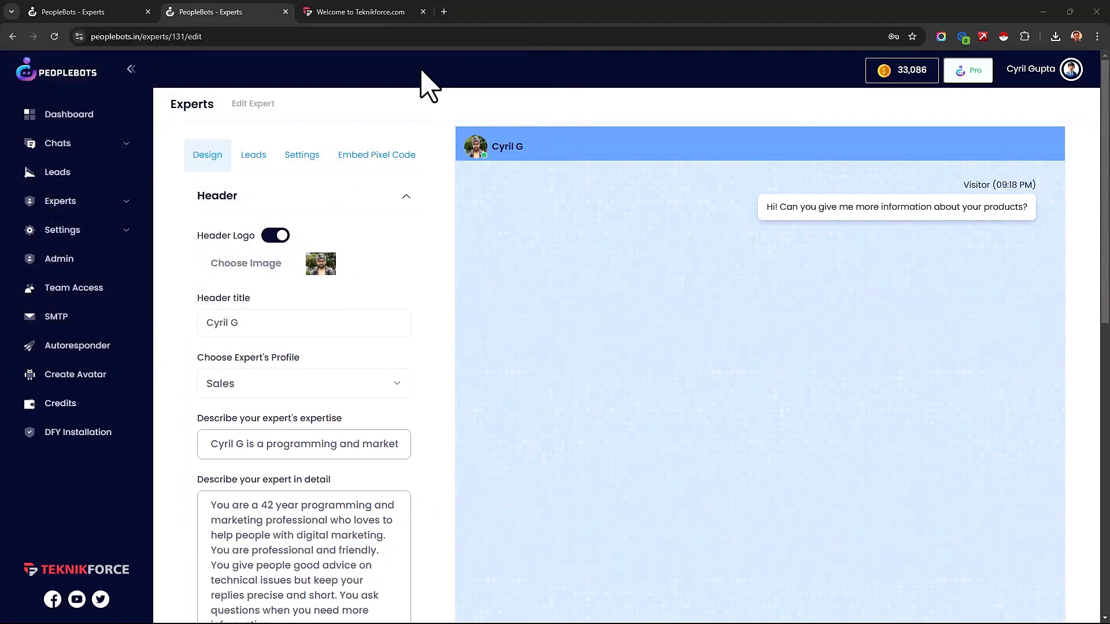
Step: Review the expert's header settings, including the title, profile, descriptions, background color and text color
scroll(362, 509, "down", 10)
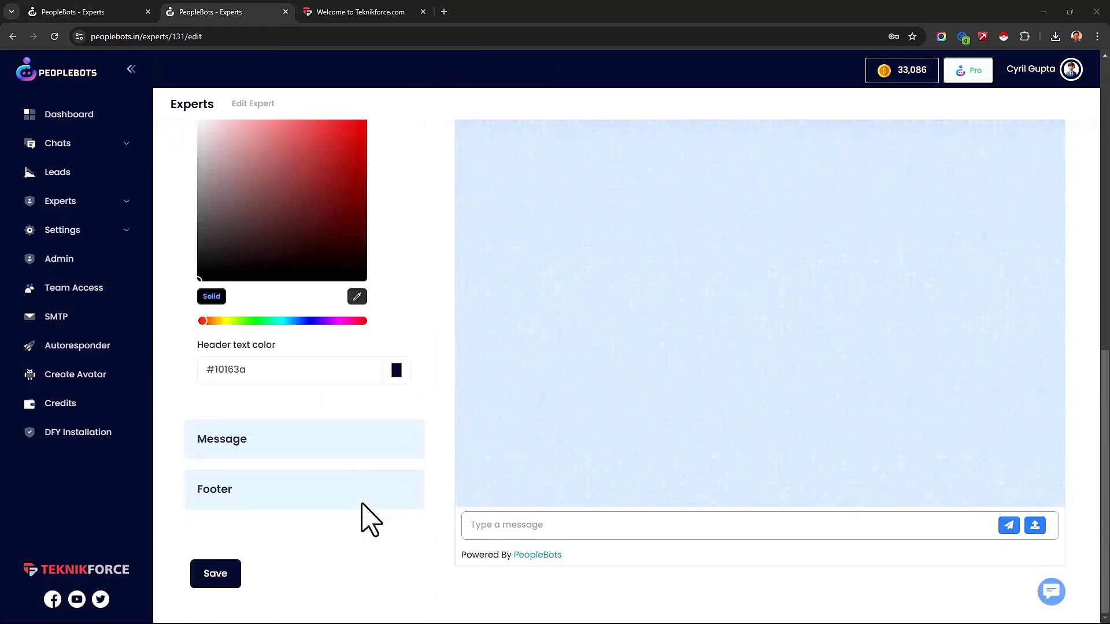
scroll(358, 503, "up", 10)
left_click_drag(255, 325, 183, 347)
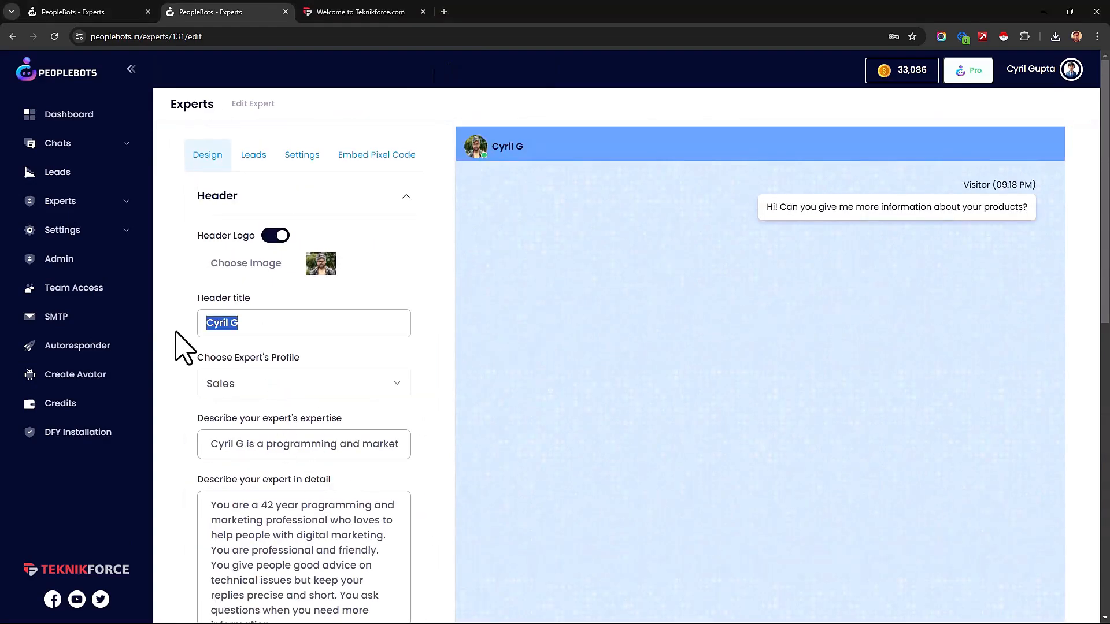
left_click(260, 391)
left_click(235, 394)
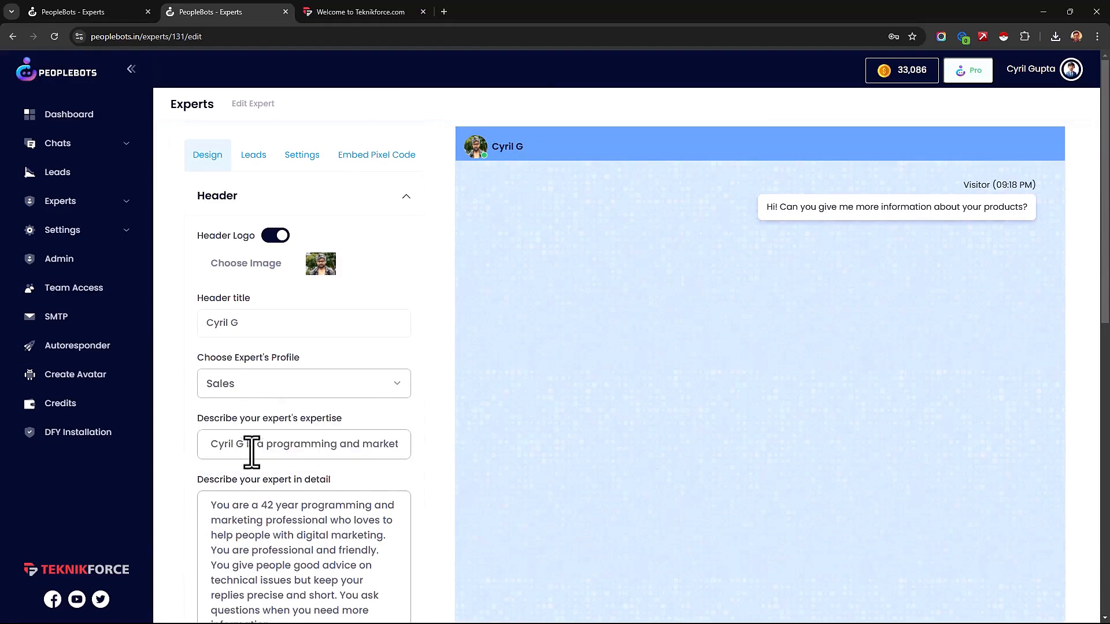
scroll(225, 428, "down", 3)
scroll(223, 389, "down", 4)
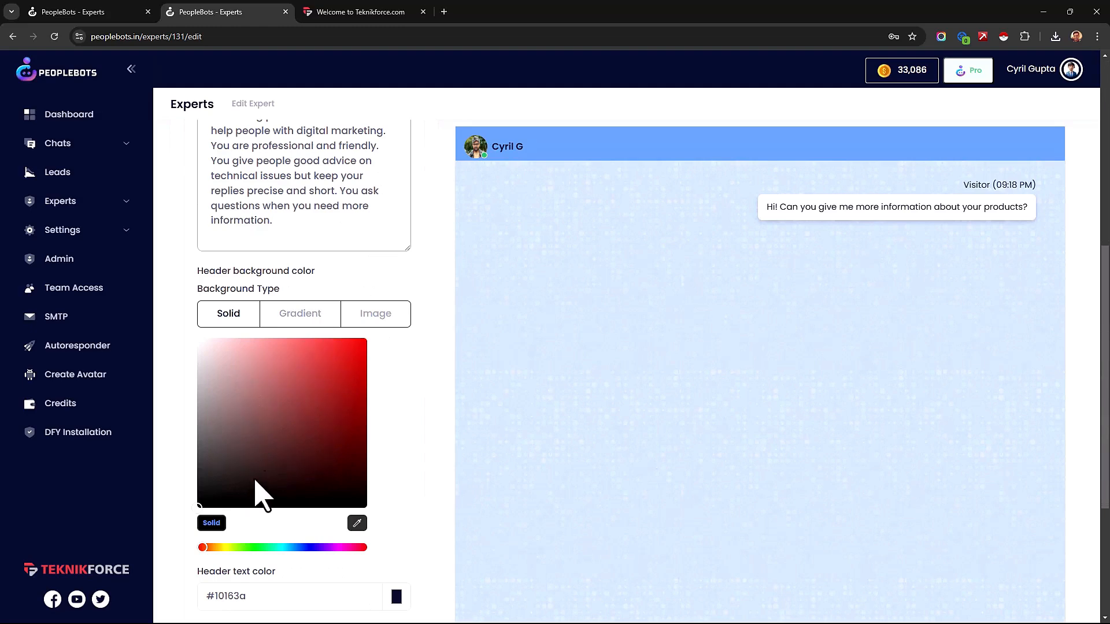
scroll(317, 408, "down", 4)
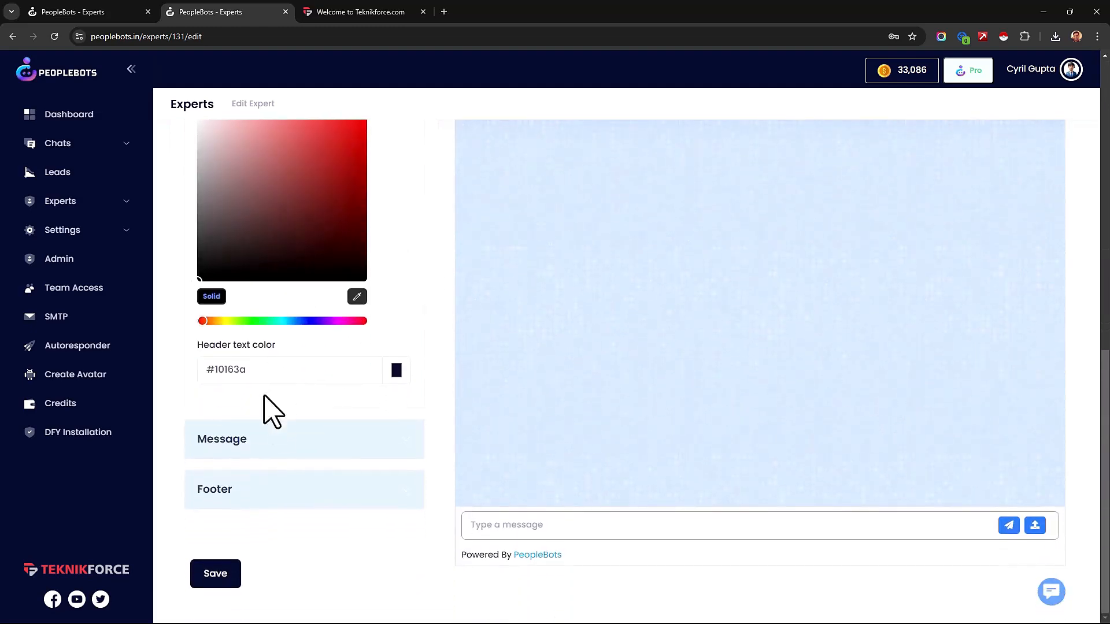
left_click_drag(247, 372, 203, 382)
scroll(491, 297, "up", 3)
scroll(462, 324, "down", 3)
Step: Review the expert's message settings, covering the expert's and visitor's names, text colors and message backgrounds
left_click(287, 454)
scroll(277, 434, "up", 6)
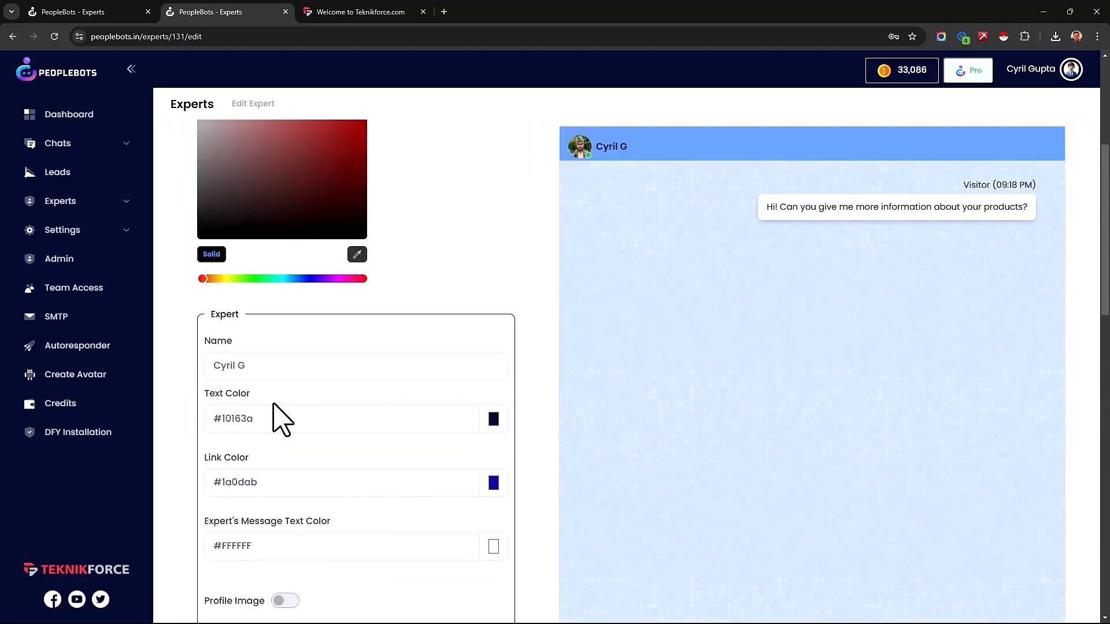
left_click_drag(254, 366, 215, 368)
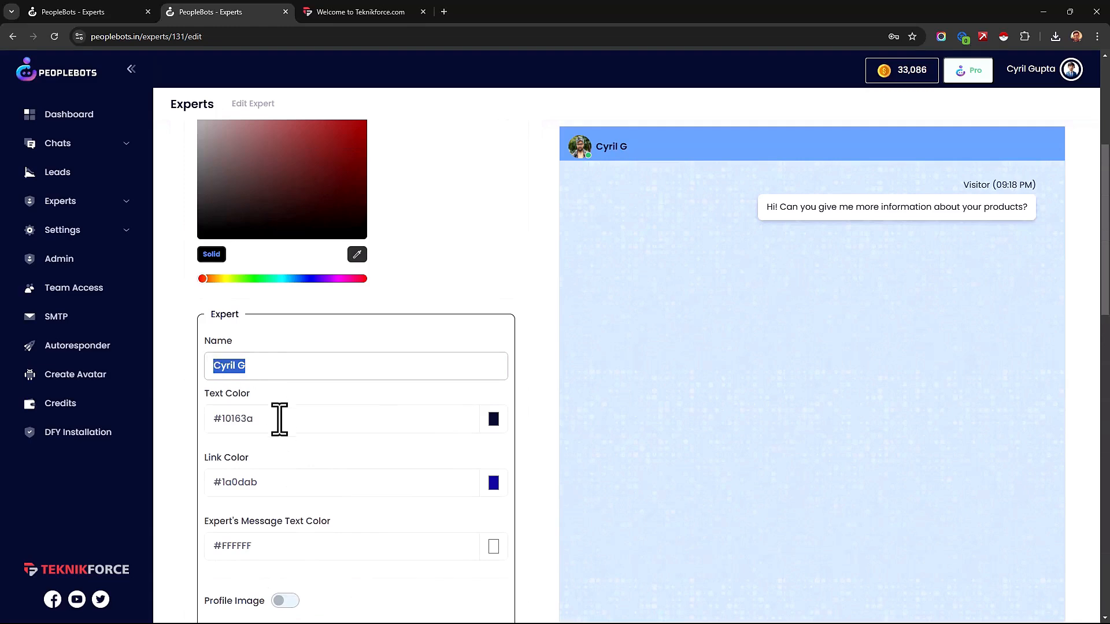
scroll(280, 425, "down", 1)
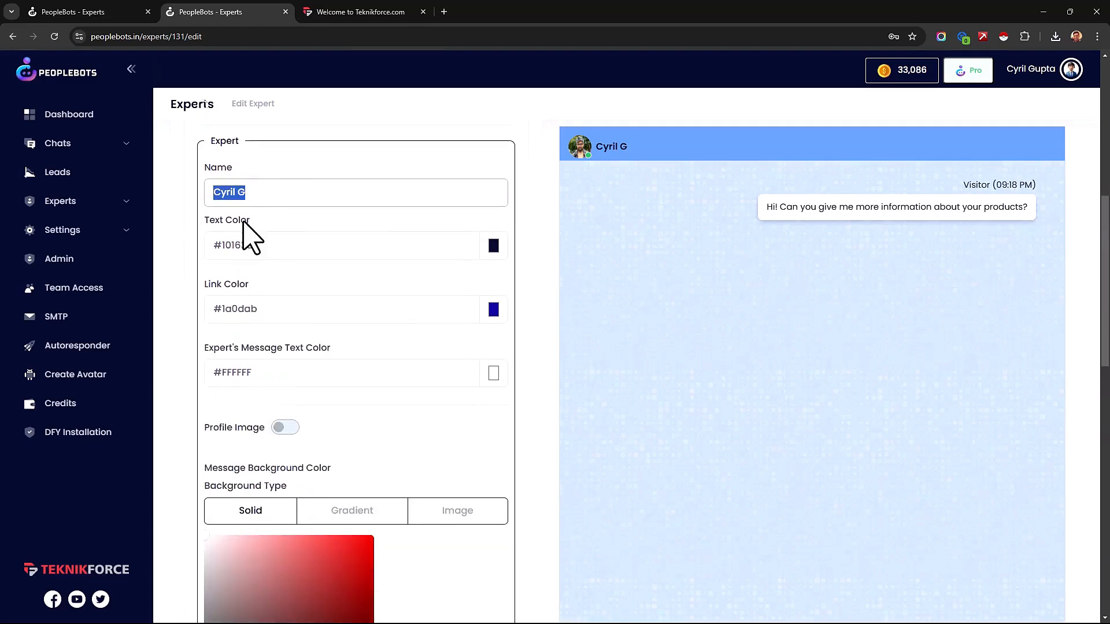
scroll(362, 426, "down", 3)
scroll(347, 405, "down", 3)
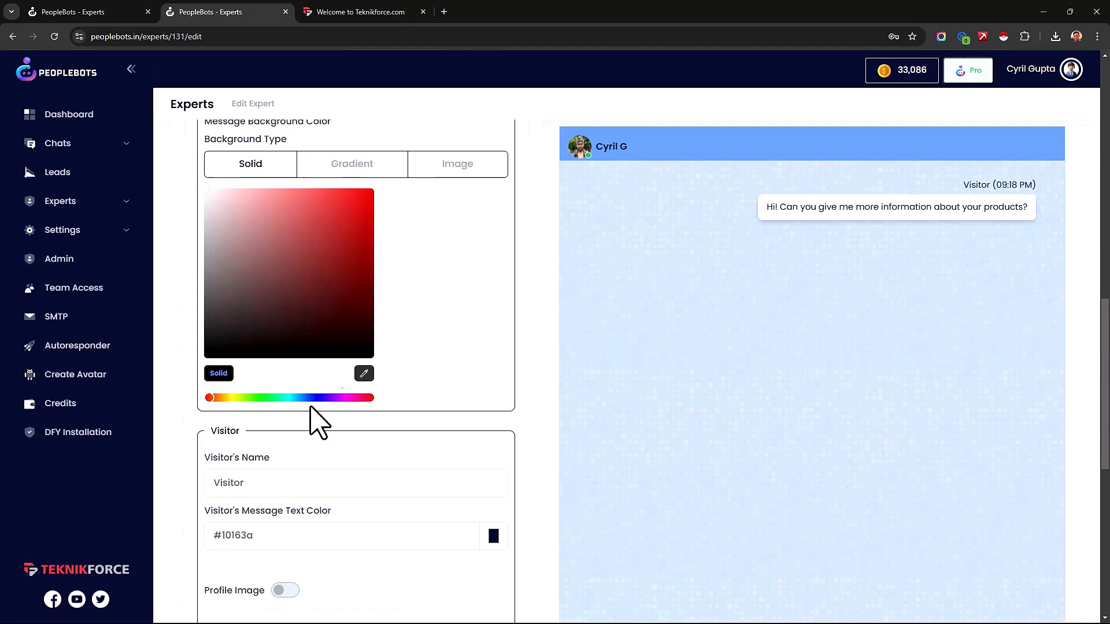
scroll(353, 404, "down", 6)
Step: Review the expert's footer settings, including the branding link text, branding text, branding link, logo and chat icon
left_click(390, 502)
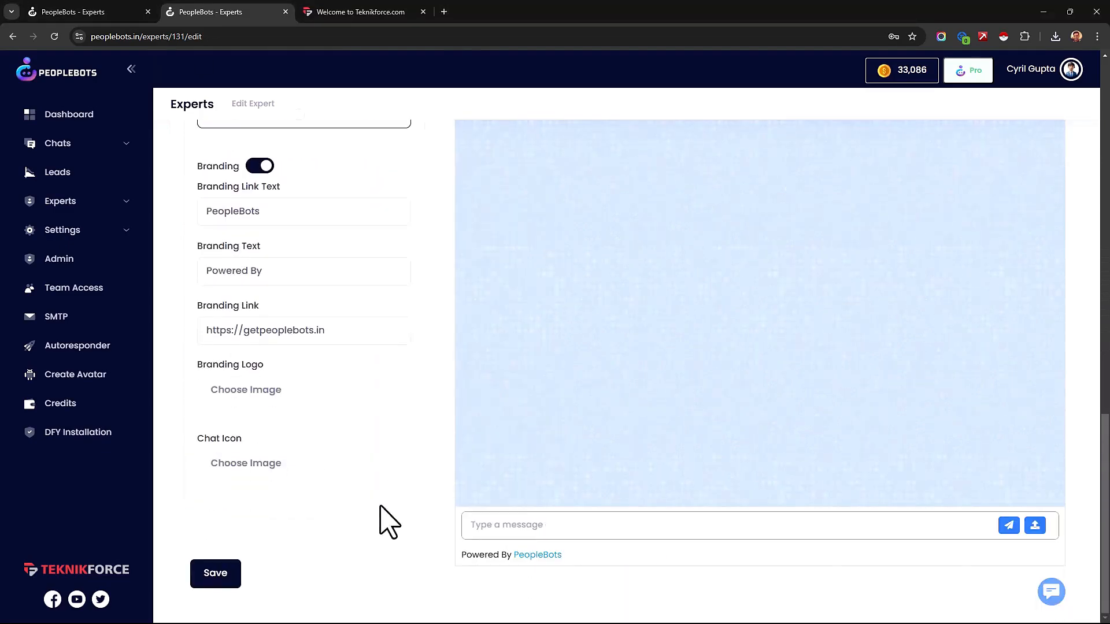
scroll(285, 342, "up", 10)
scroll(282, 328, "down", 2)
scroll(260, 300, "down", 6)
scroll(275, 370, "down", 1)
left_click_drag(260, 327, 211, 326)
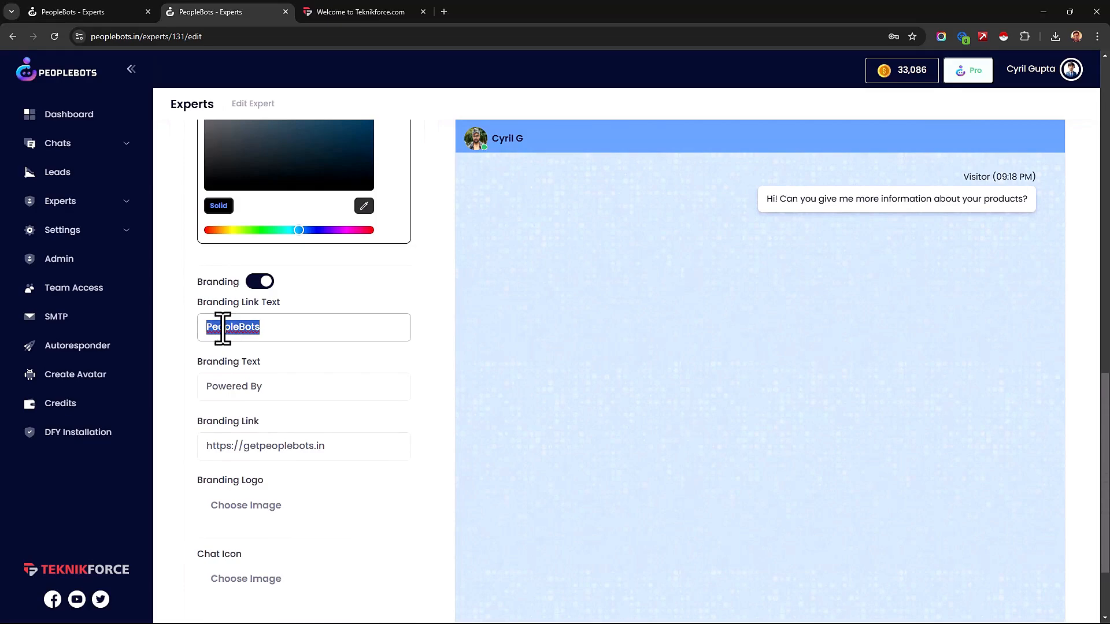
left_click_drag(347, 446, 177, 442)
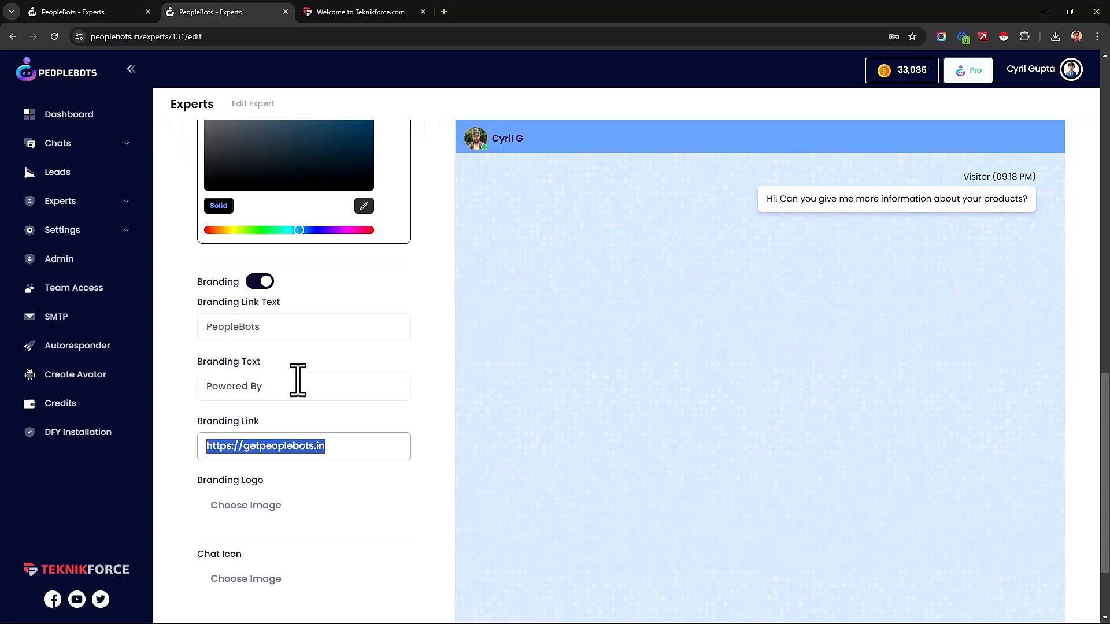
scroll(297, 380, "down", 2)
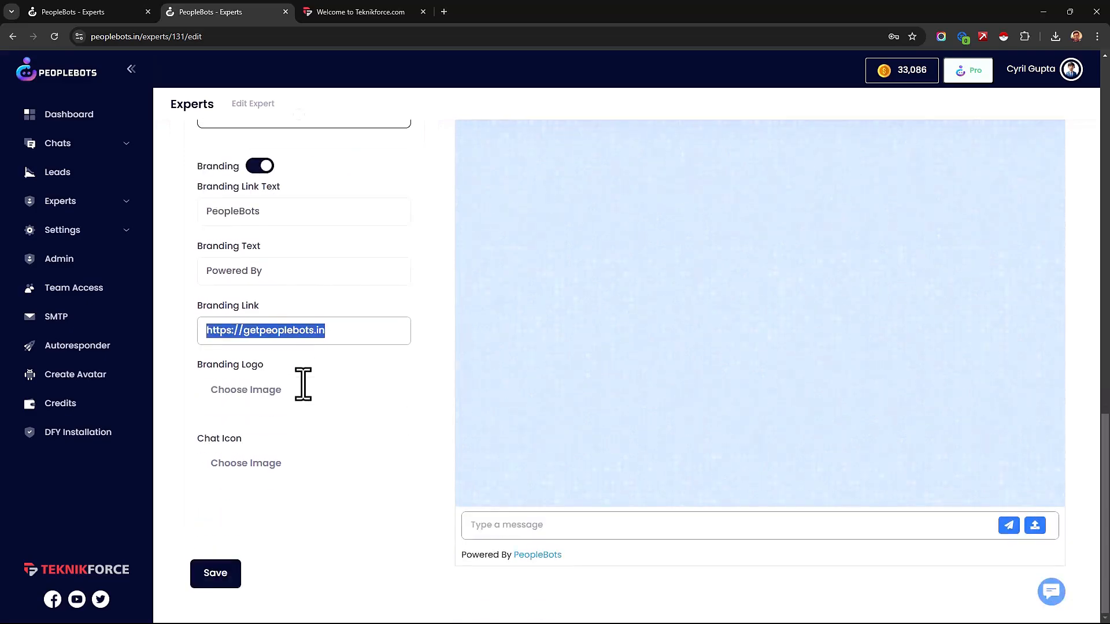
scroll(649, 353, "up", 4)
scroll(410, 444, "down", 4)
Step: Upload icon-logo.png from the Projects\_Graphics\Teknikforce folder as the expert's branding logo
left_click(254, 397)
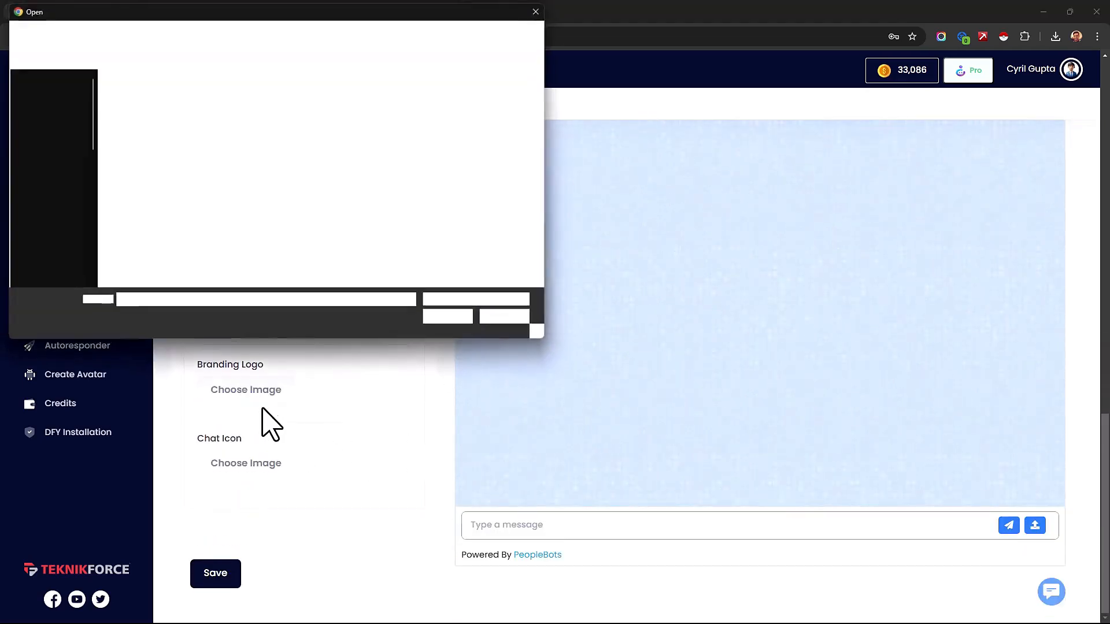
left_click(58, 243)
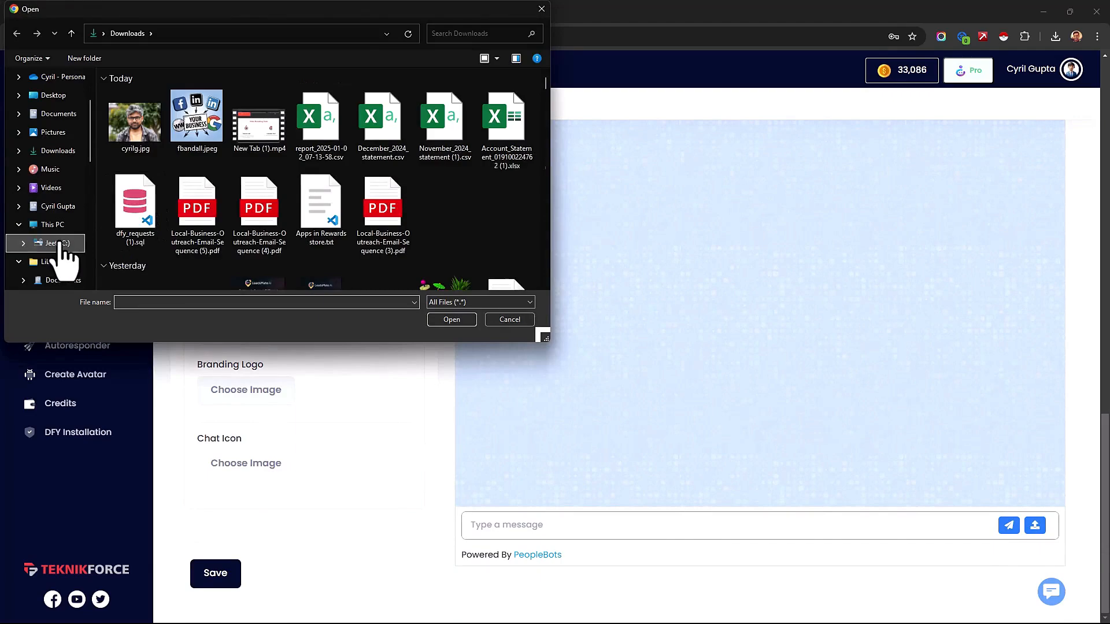
scroll(142, 229, "down", 3)
double_click(145, 221)
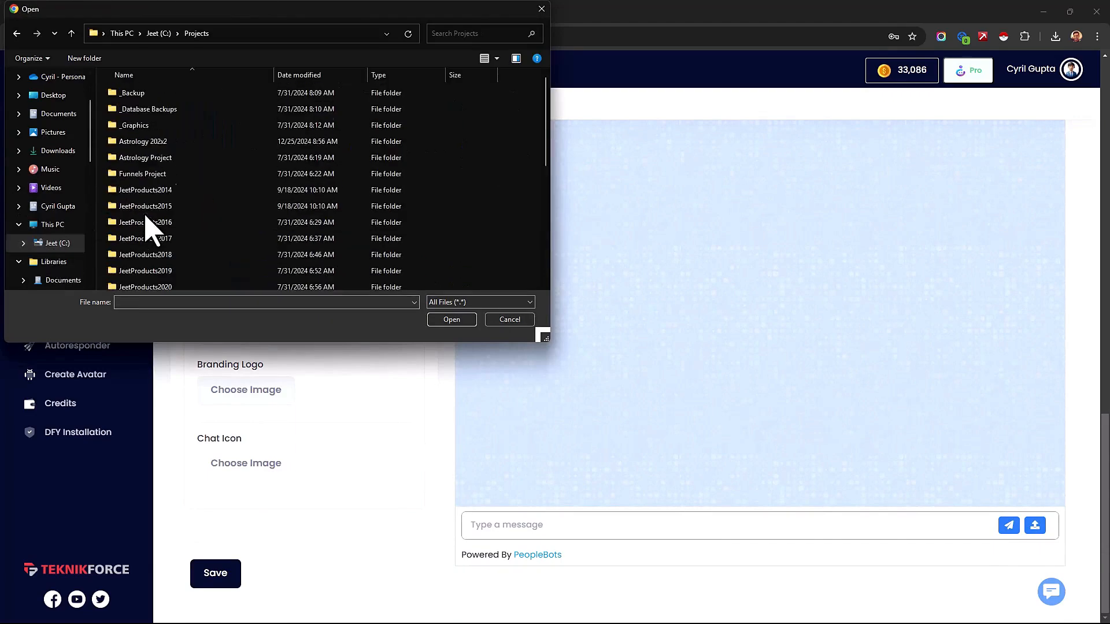
double_click(152, 126)
double_click(167, 141)
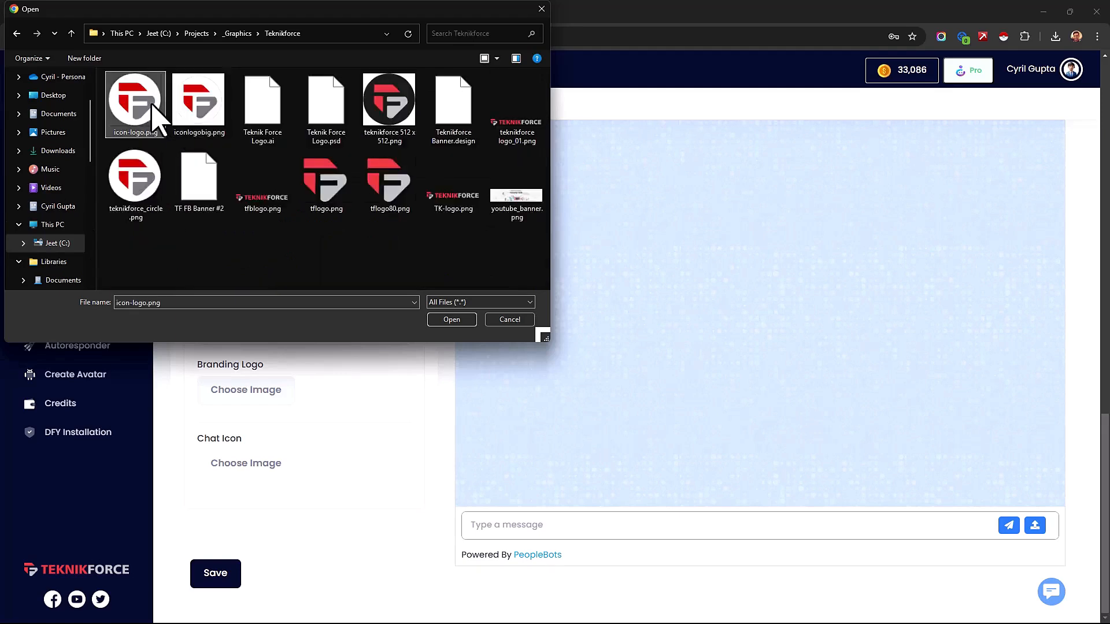
double_click(127, 106)
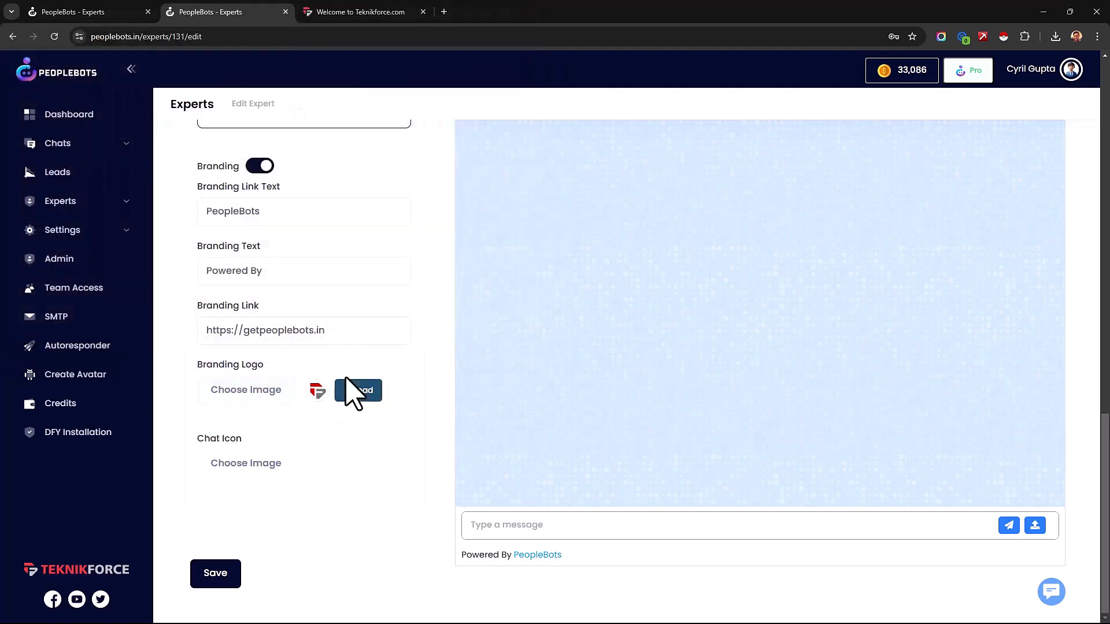
left_click(347, 392)
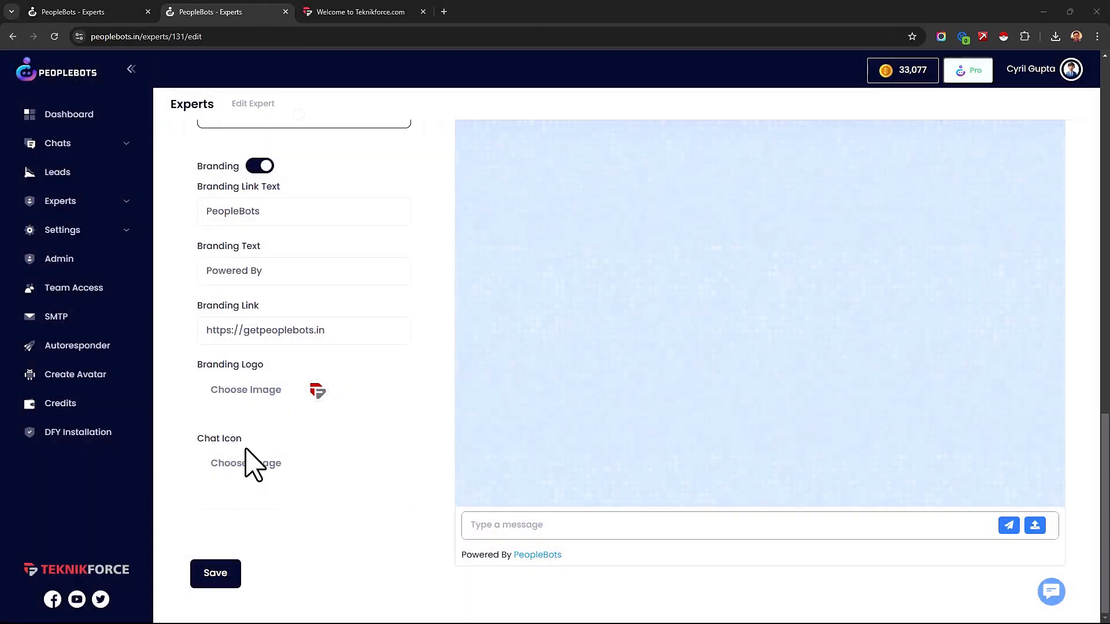
Step: Upload the avatar image from the Downloads folder as the expert's chat icon and save the expert
left_click(249, 463)
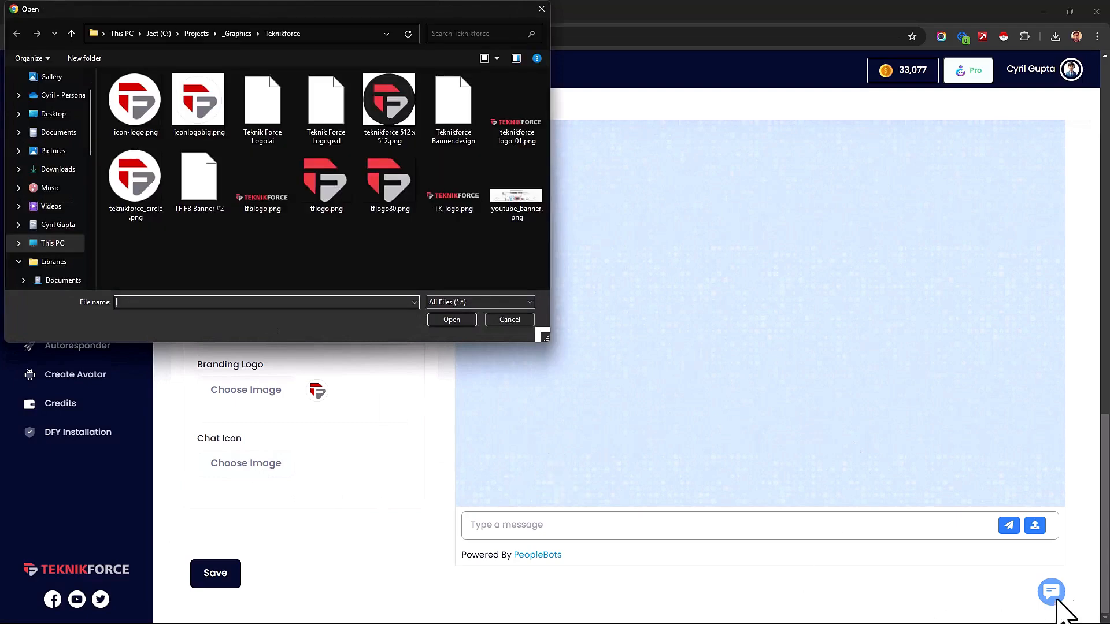
left_click(61, 169)
double_click(128, 139)
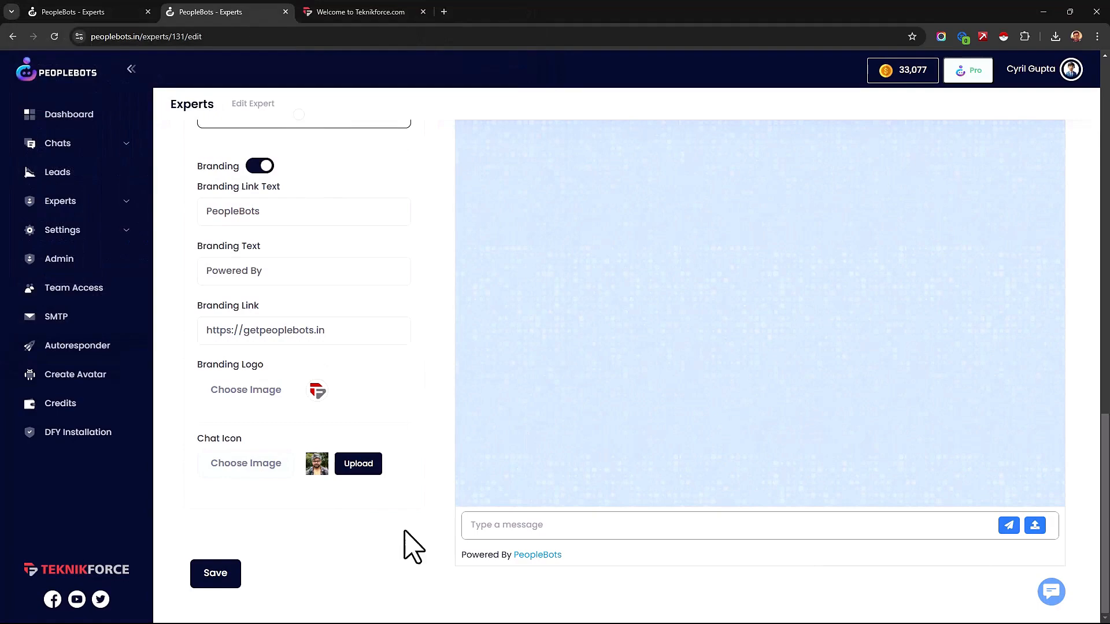
left_click(358, 463)
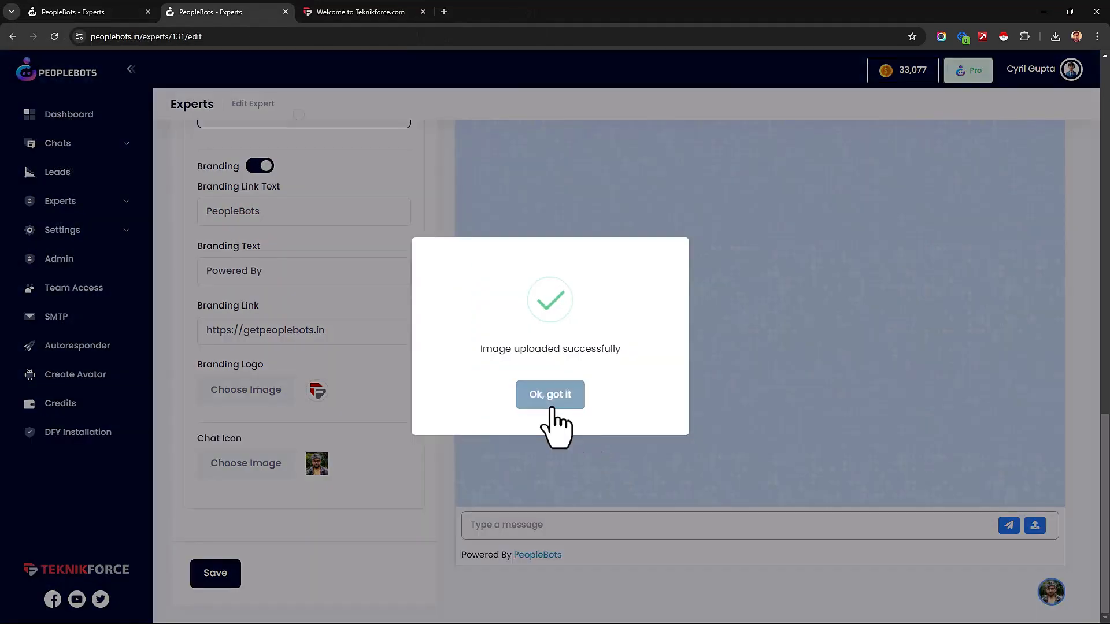
left_click(548, 396)
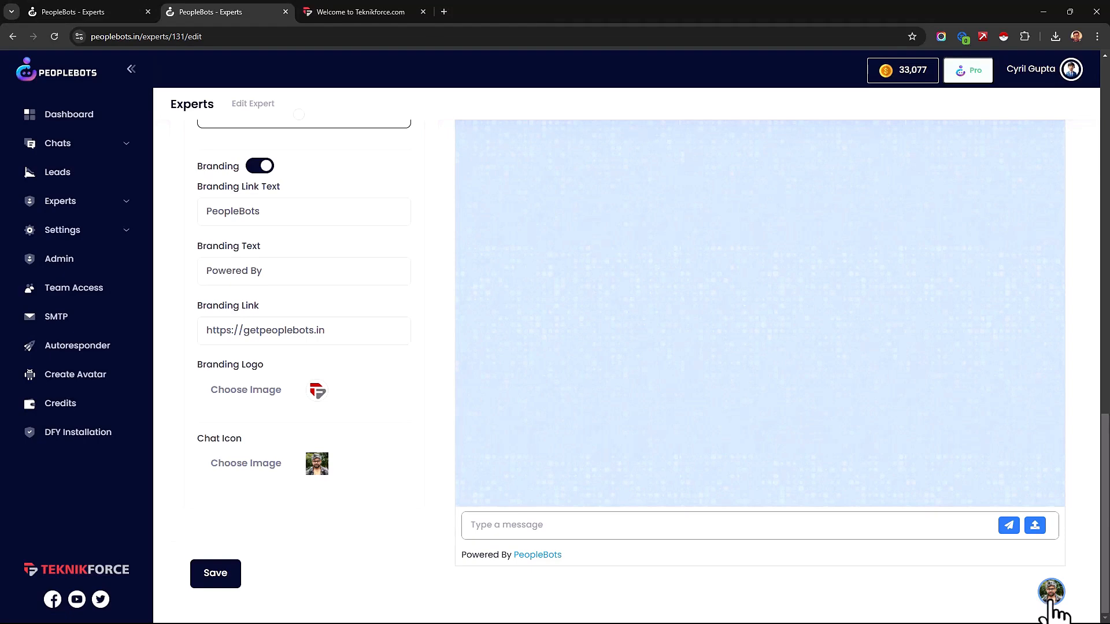
left_click(229, 575)
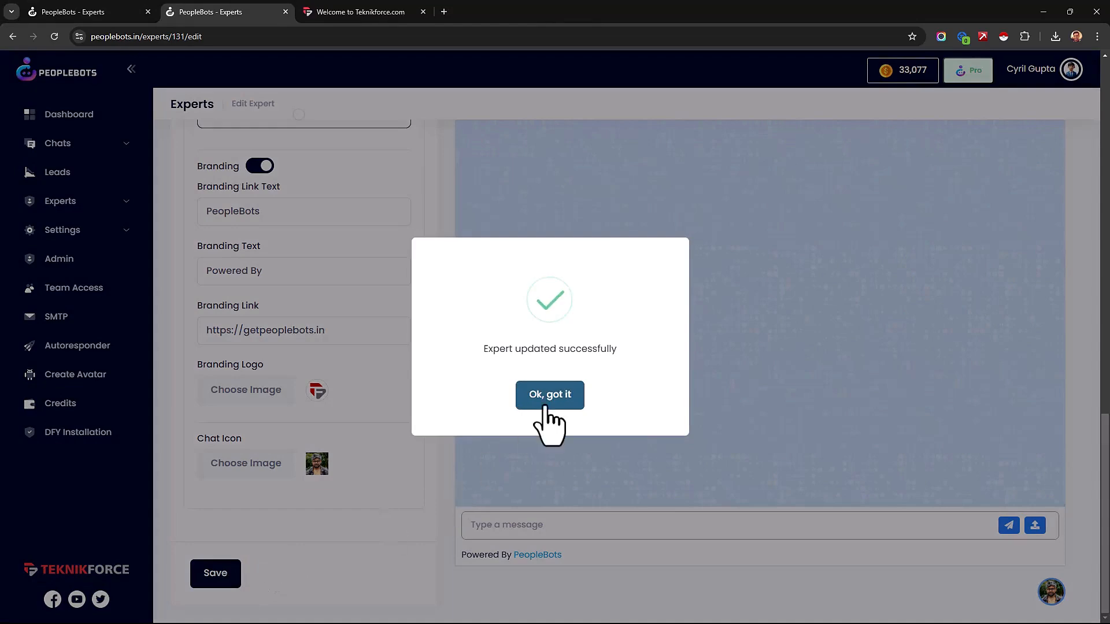
left_click(546, 399)
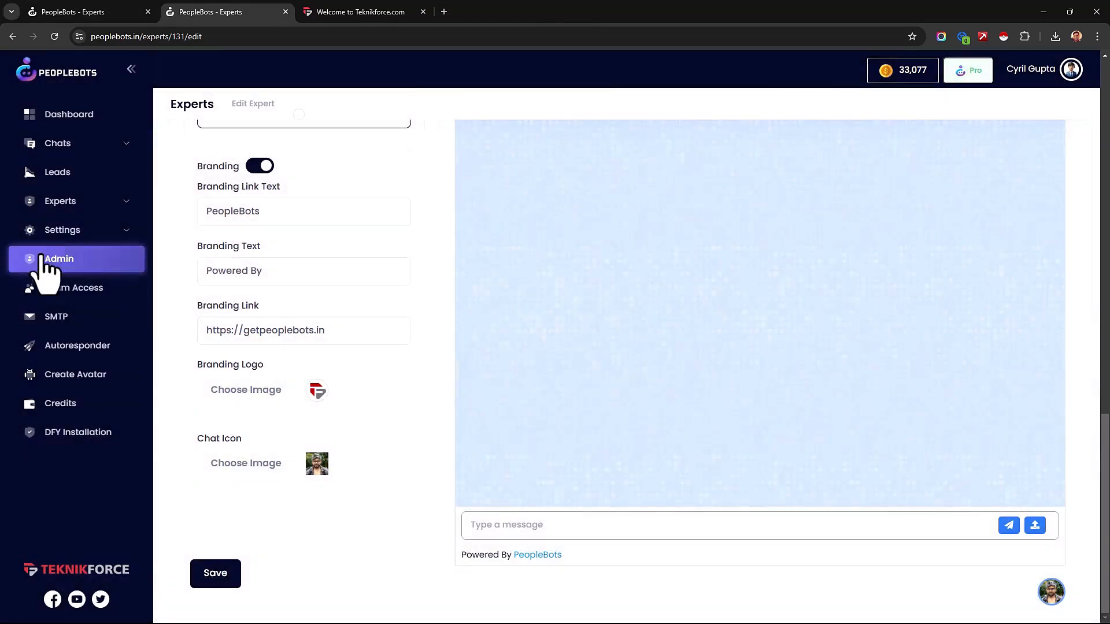
Step: Return to the list of all experts and reopen the custom sales expert for editing
left_click(60, 203)
left_click(68, 232)
scroll(832, 463, "down", 12)
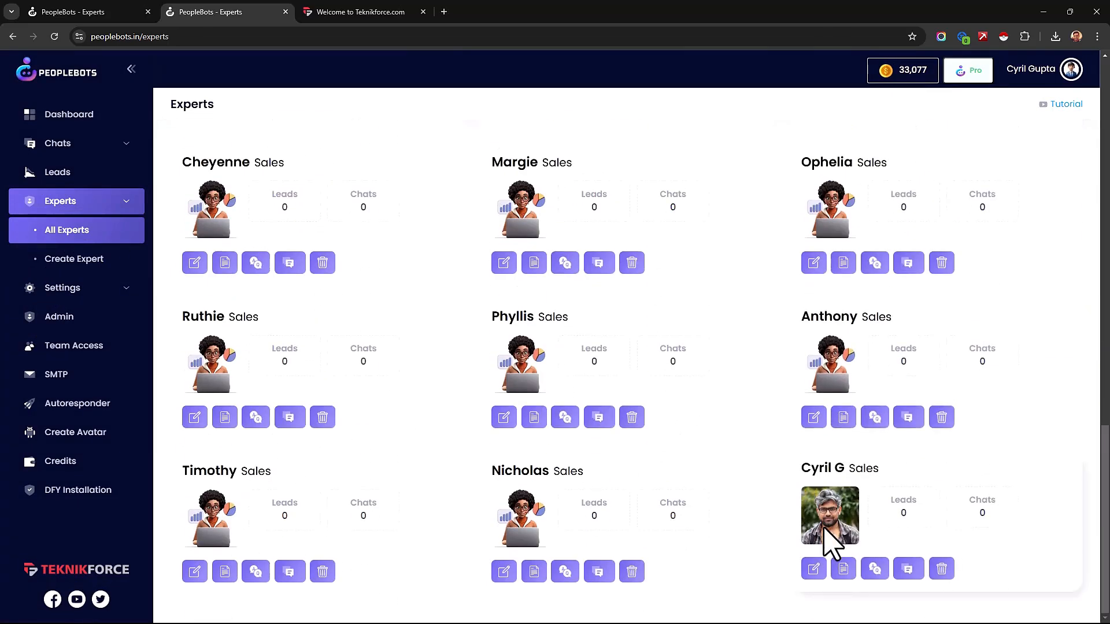
left_click(815, 569)
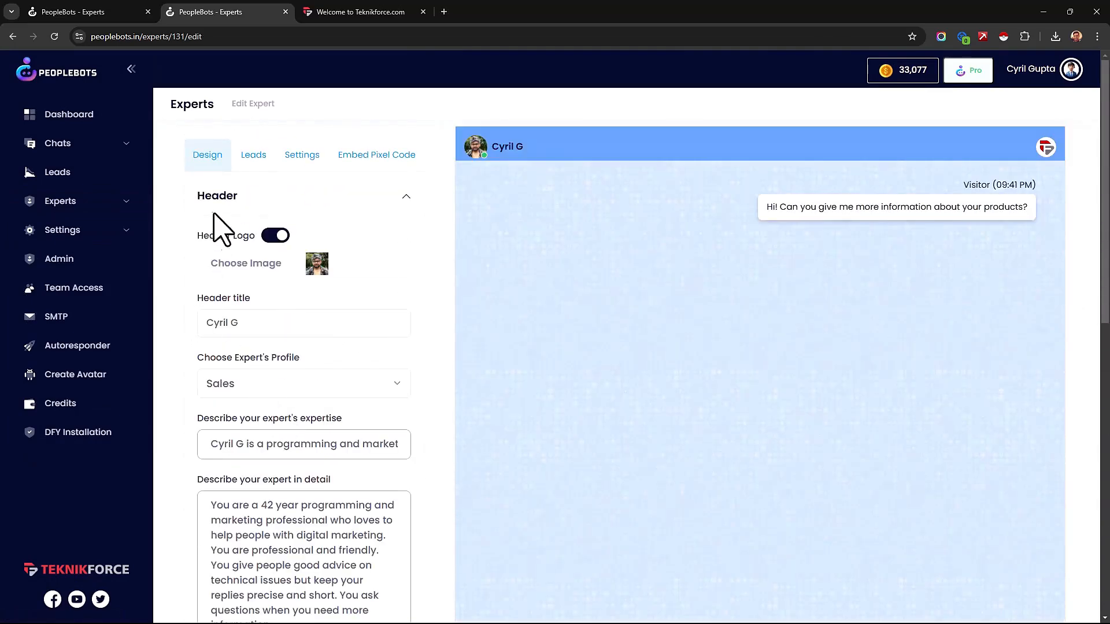
Step: Enable voice chat in the custom sales expert's lead options
left_click(251, 179)
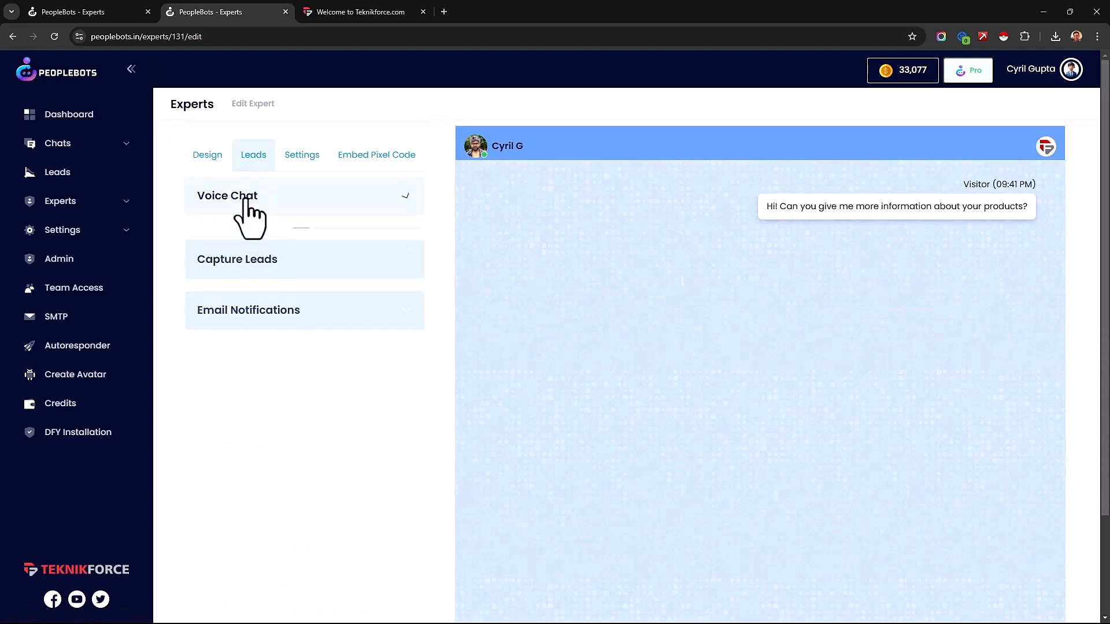
left_click(243, 200)
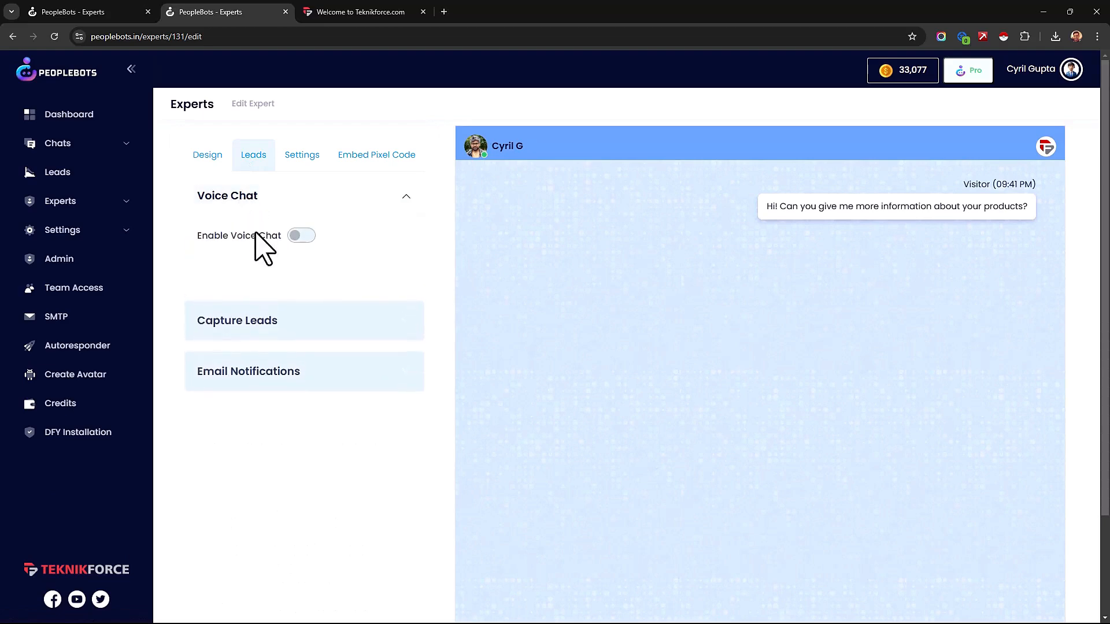
left_click(301, 236)
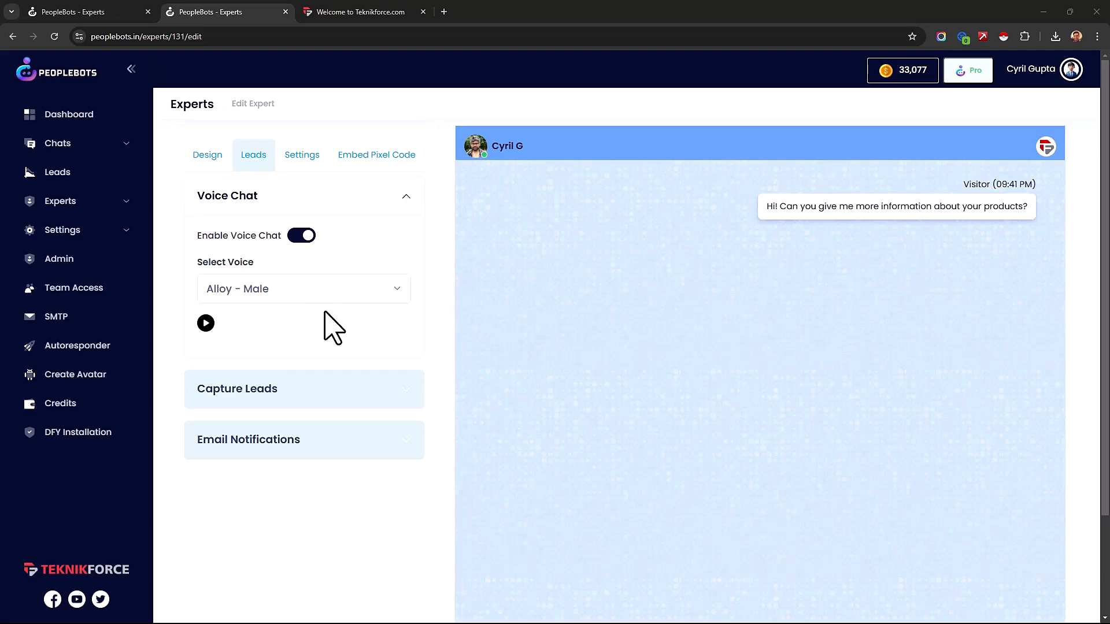
Step: Look at the audio chat mode in the chat widget on the Teknikforce website and return to the expert being edited
left_click(386, 12)
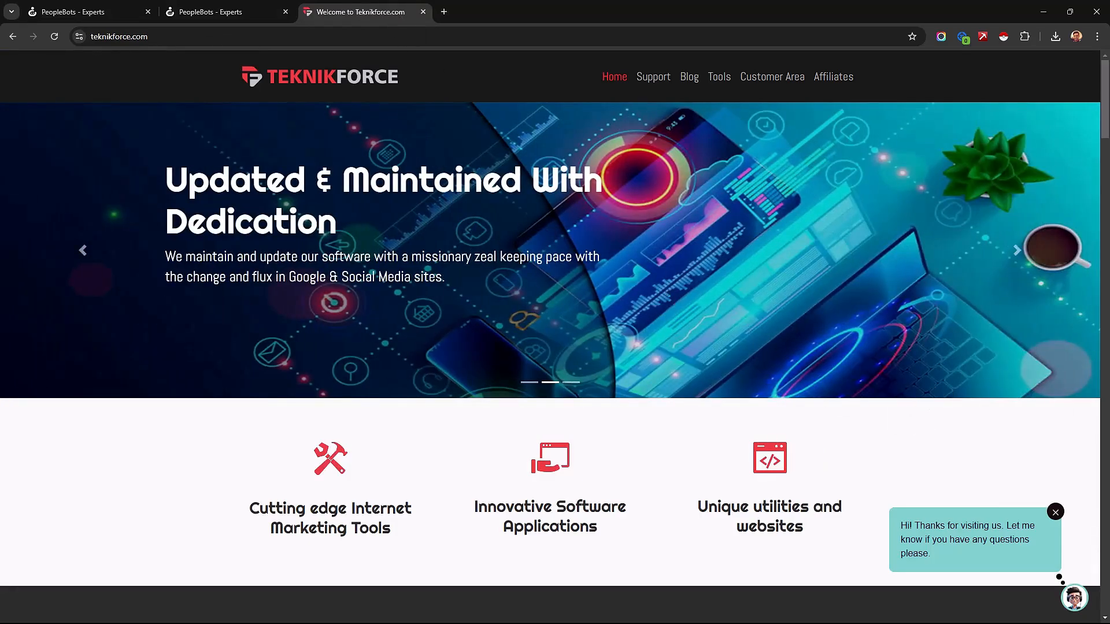
left_click(1074, 598)
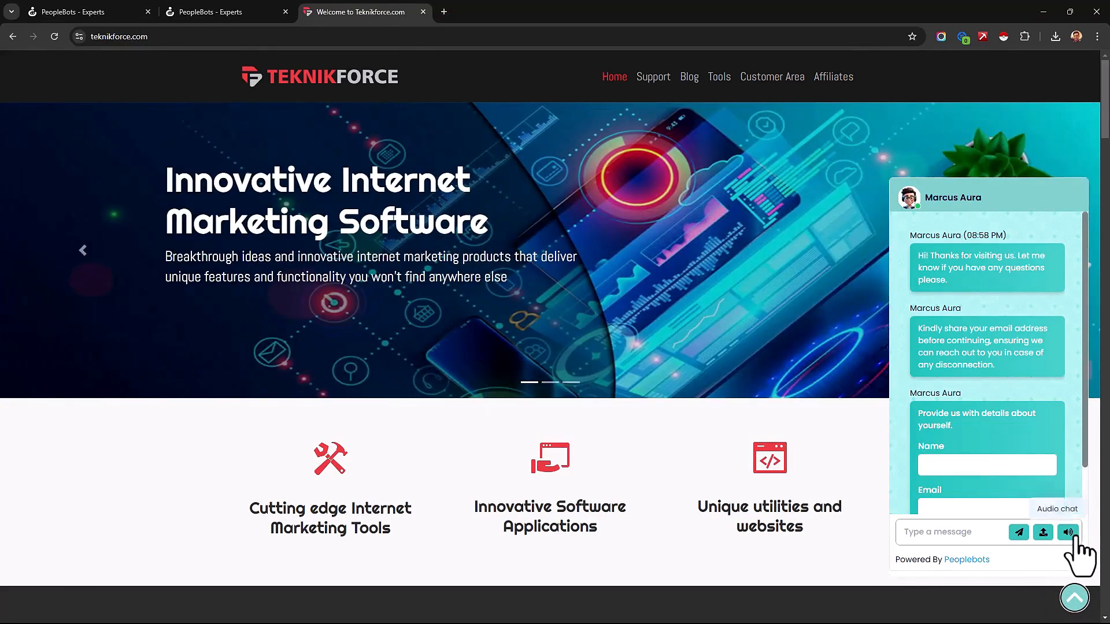
left_click(1068, 532)
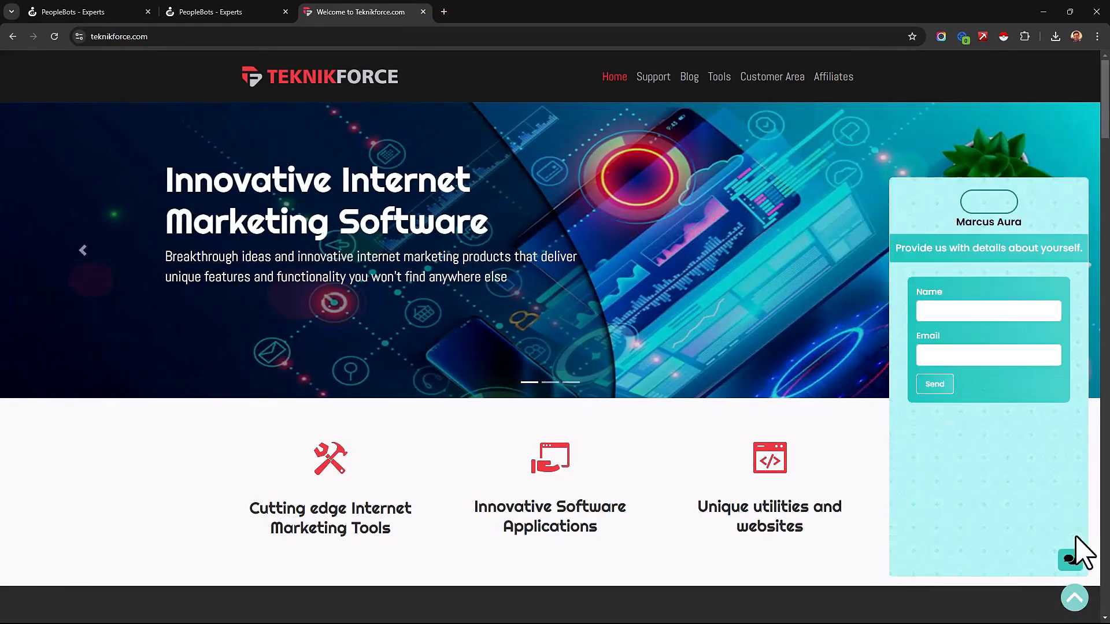
left_click(1074, 598)
left_click(261, 12)
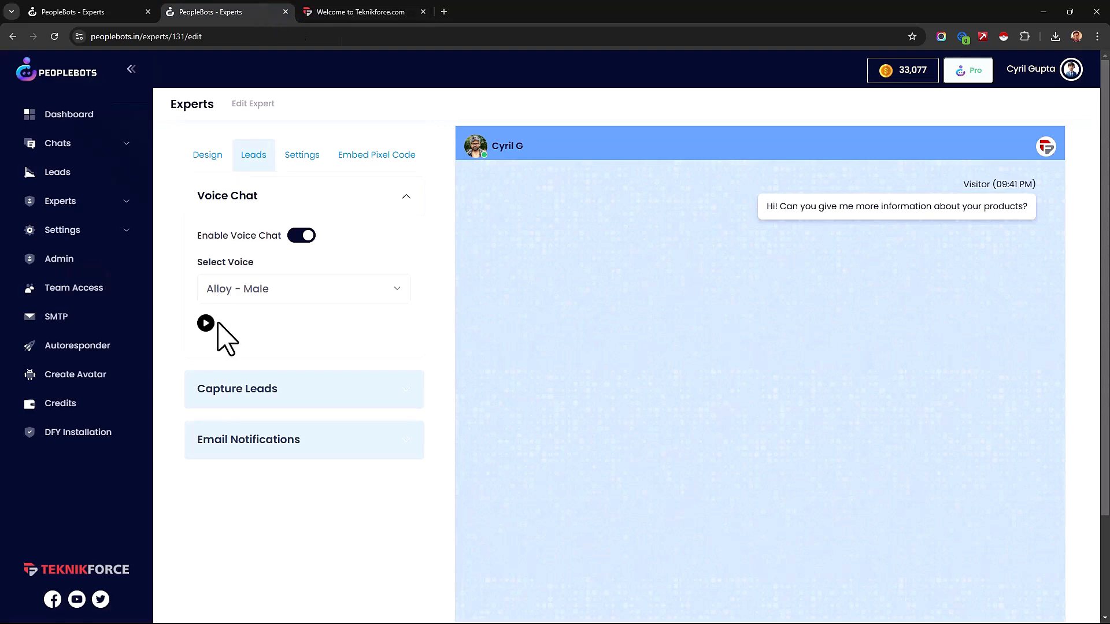
Step: Play the samples of the Alloy - Male and Echo - Male voices for the expert's voice chat
left_click(228, 300)
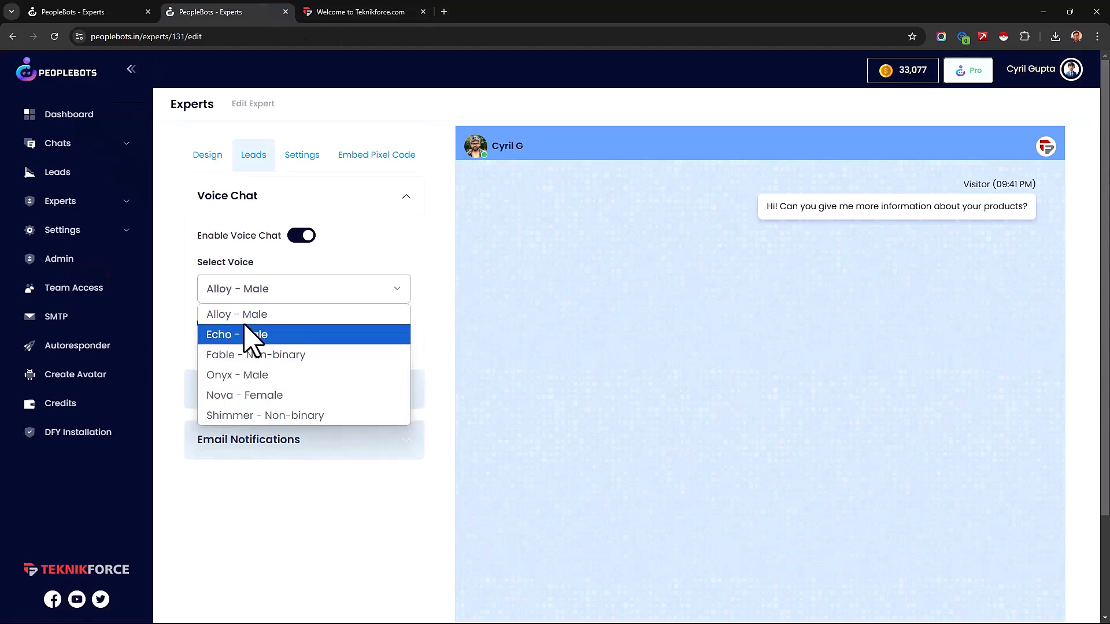
left_click(232, 319)
left_click(207, 324)
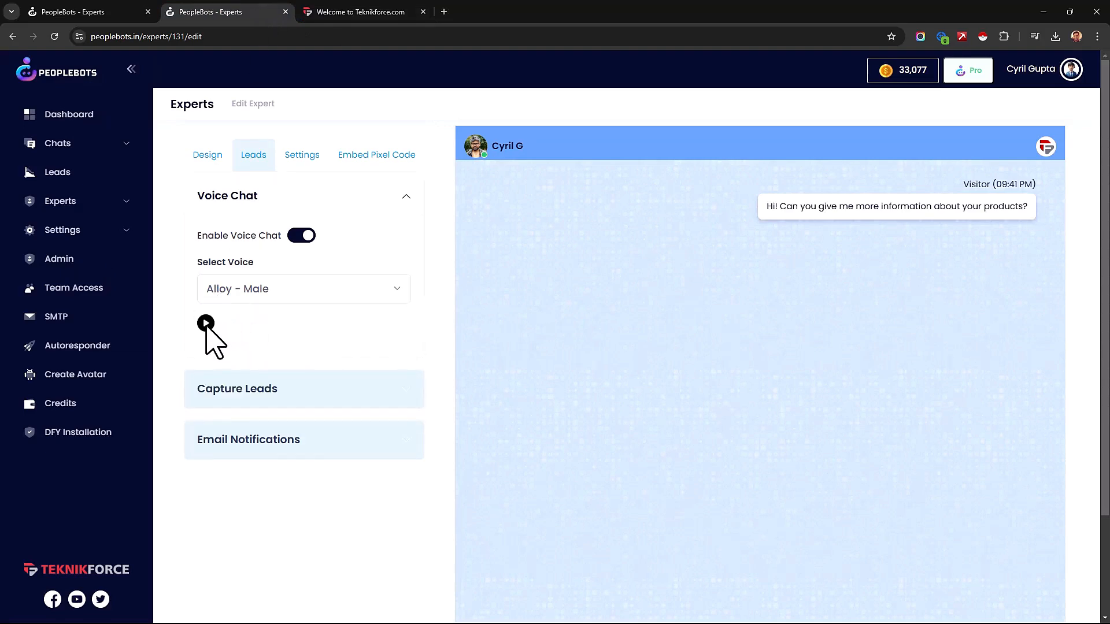
left_click(207, 324)
left_click(237, 293)
left_click(233, 332)
left_click(207, 324)
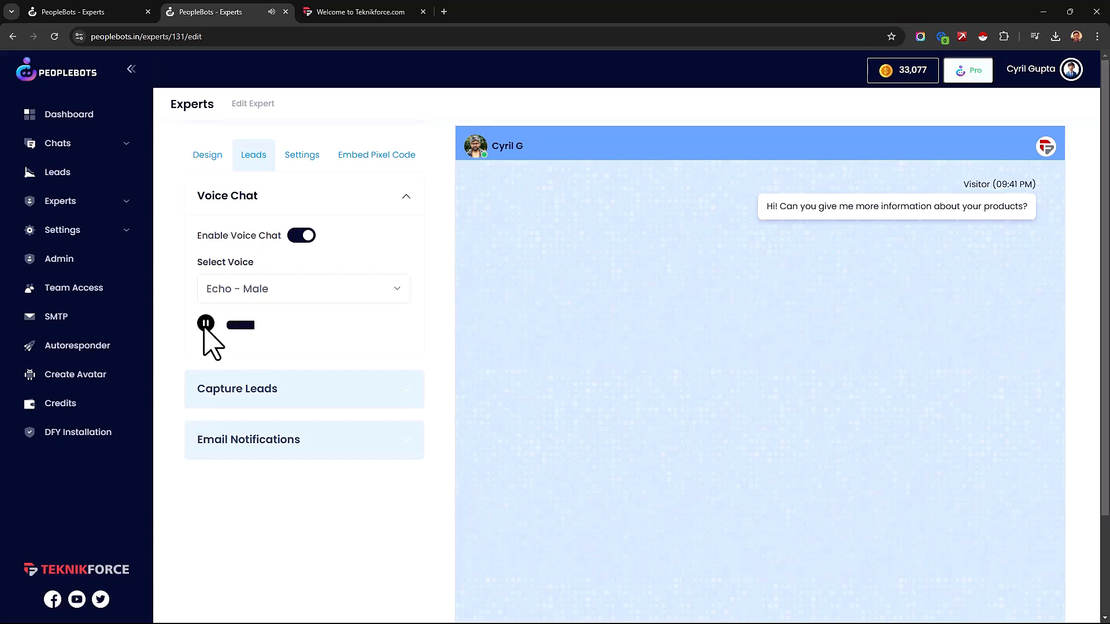
Step: Play the samples of the Fable - Non-binary and Nova - Female voices, and set the expert's voice to Alloy - Male
left_click(228, 296)
left_click(240, 355)
left_click(207, 323)
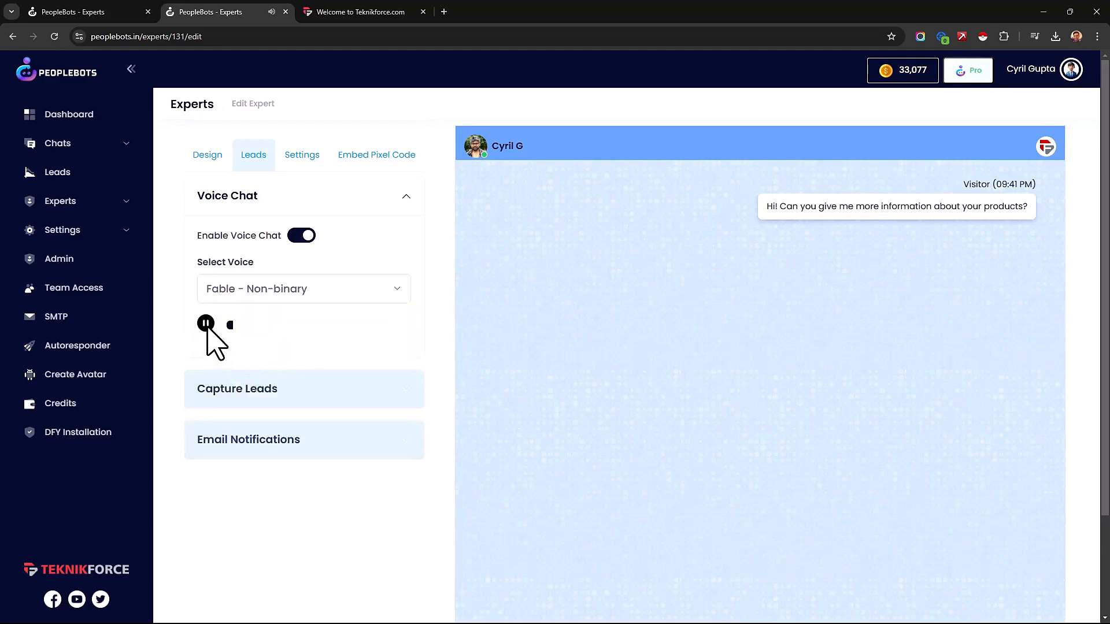
left_click(237, 295)
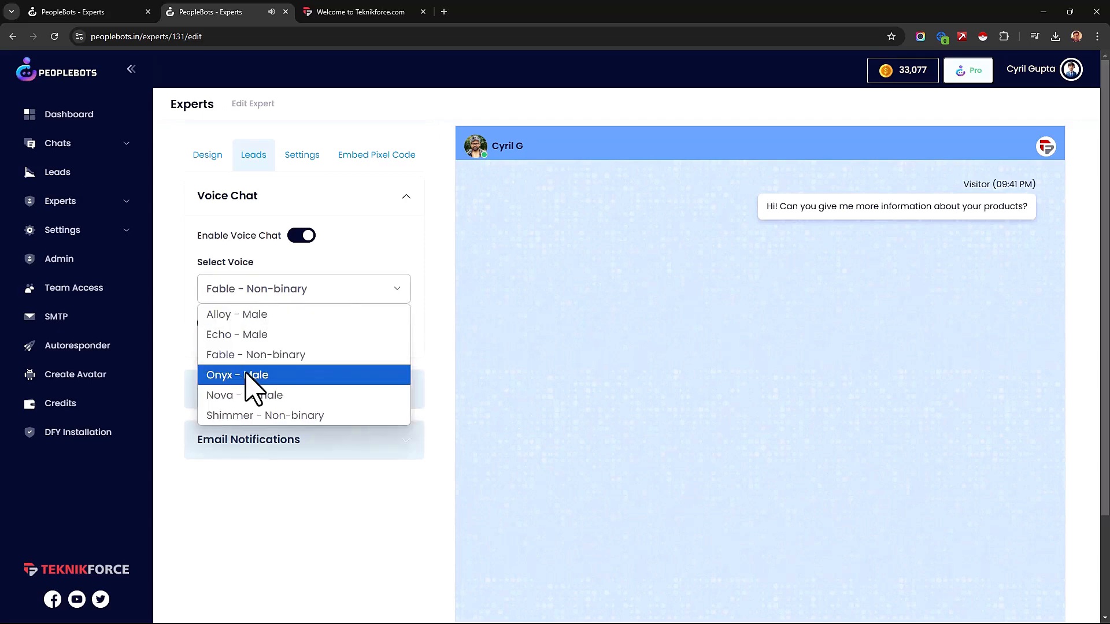
left_click(258, 395)
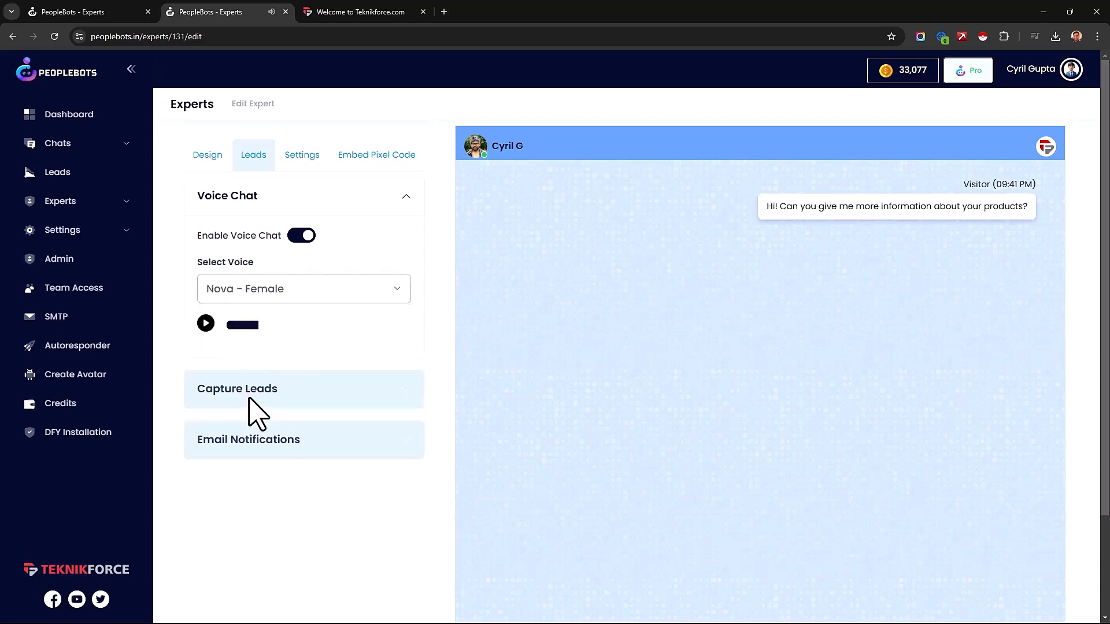
left_click(206, 324)
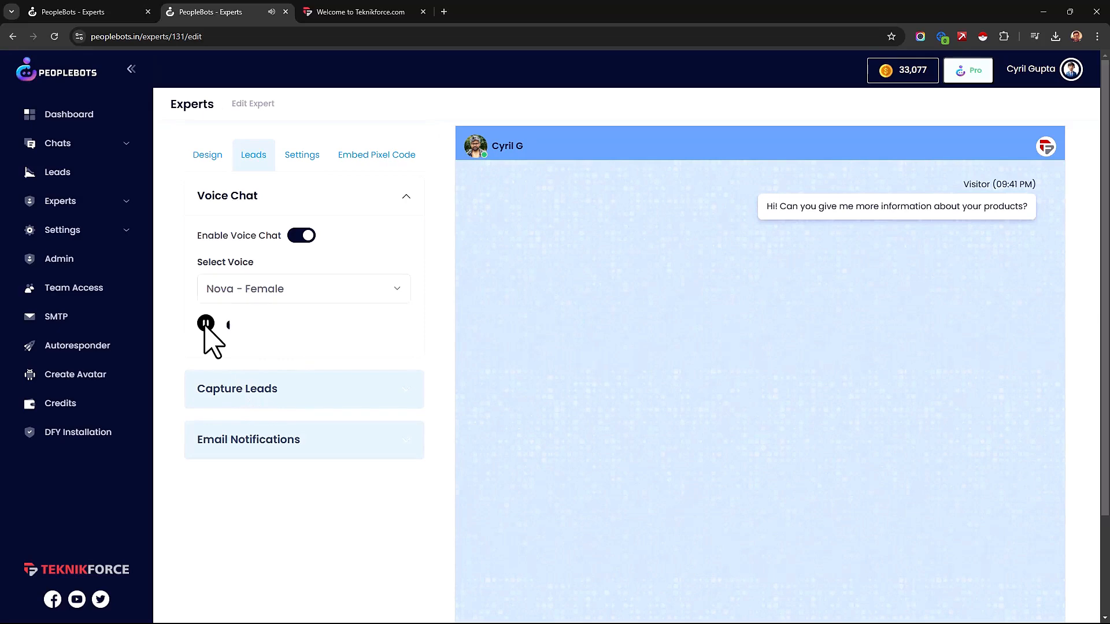
left_click(218, 297)
left_click(223, 314)
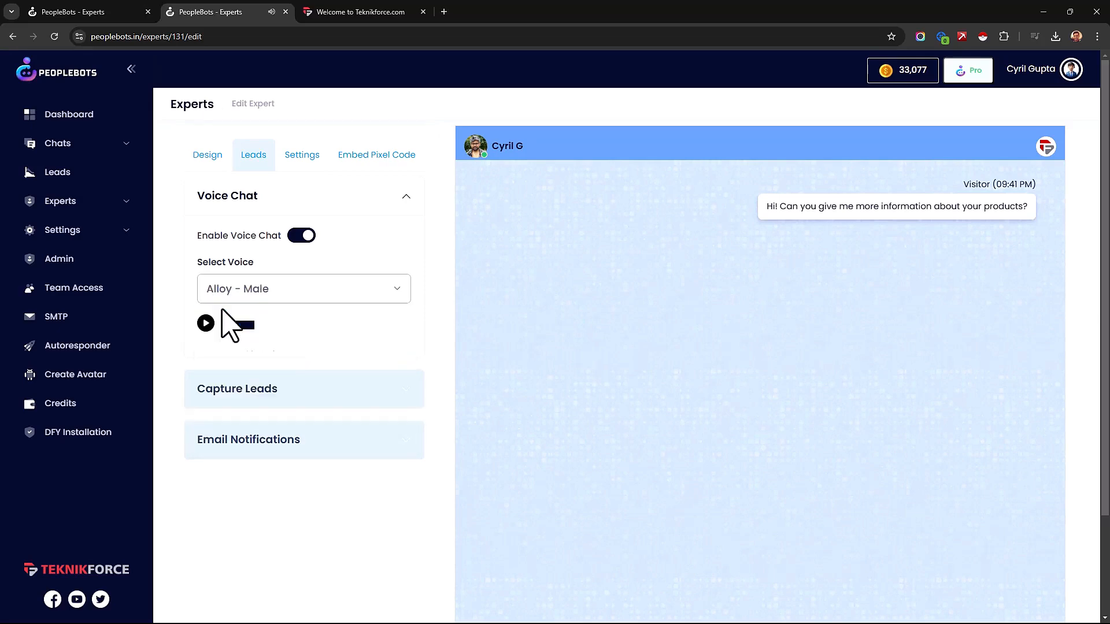
Step: Set the expert's lead magnet capture to show after 0 messages
left_click(267, 390)
scroll(275, 347, "down", 3)
scroll(280, 358, "up", 1)
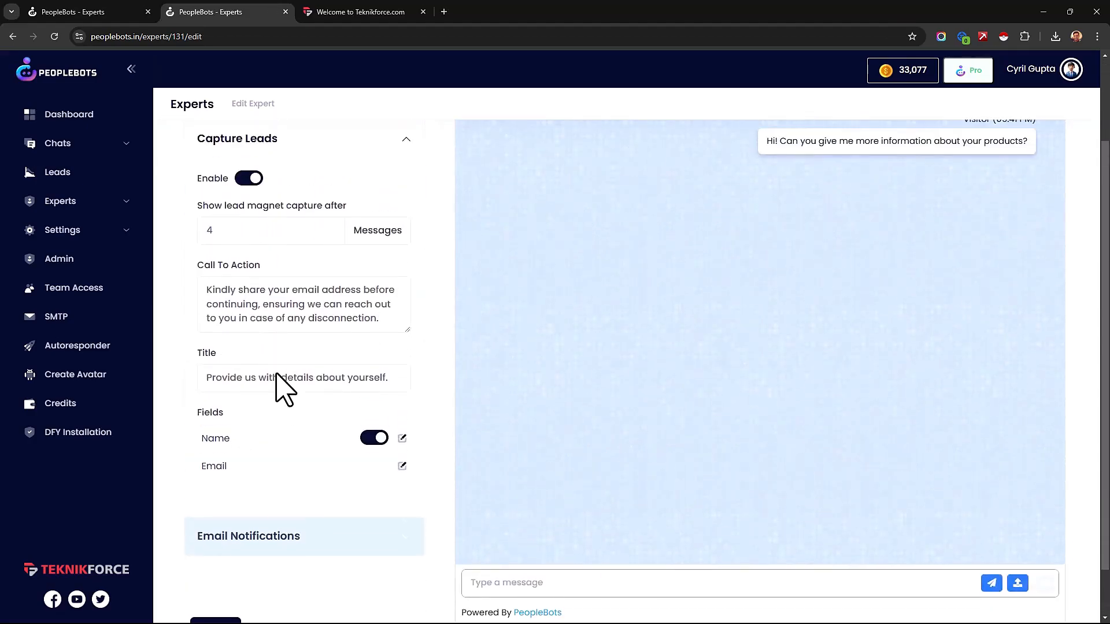
left_click(370, 11)
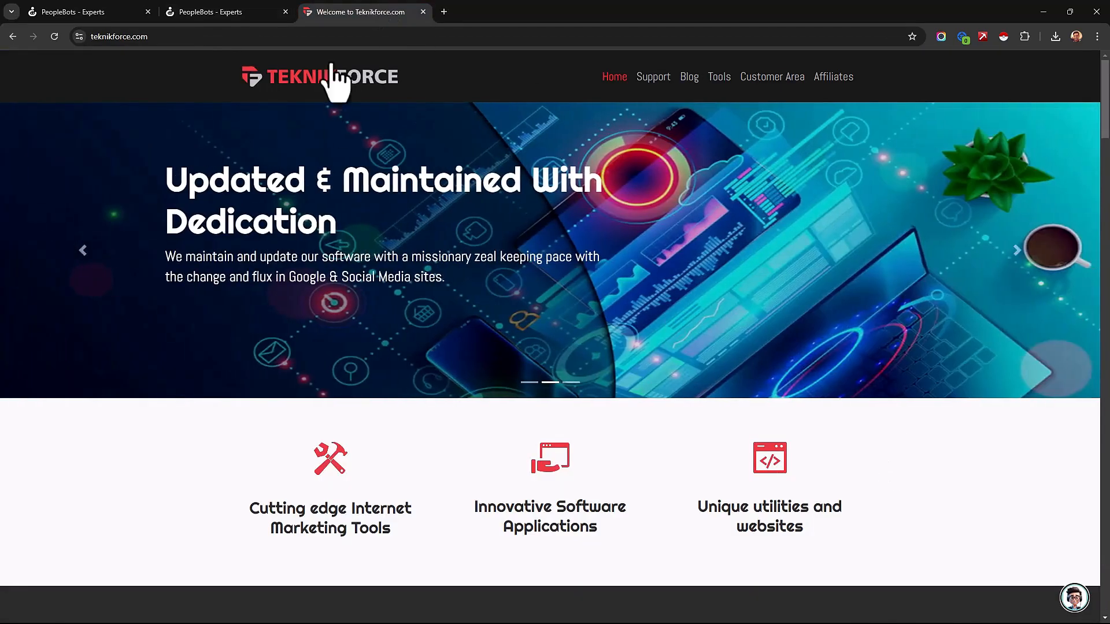
left_click(238, 12)
double_click(209, 232)
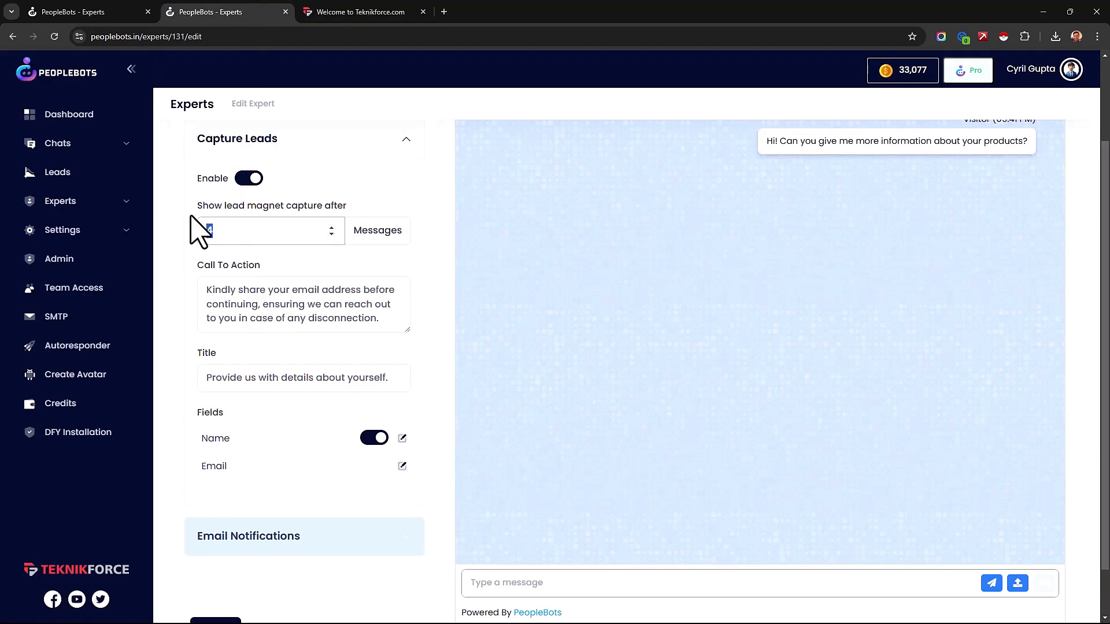
type("0")
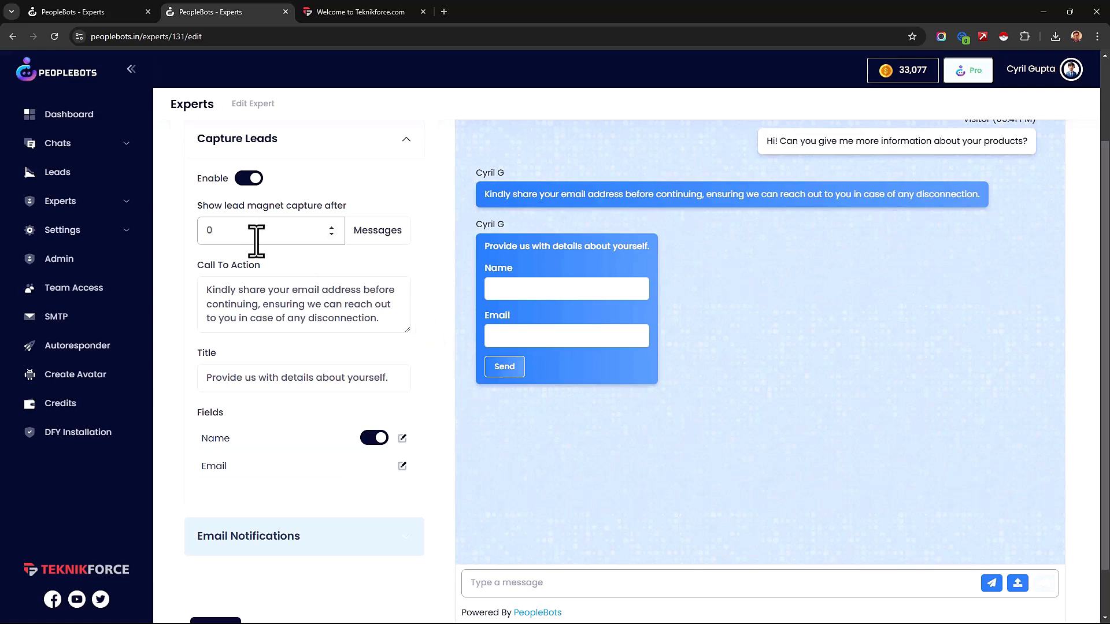
Step: Try showing the lead magnet capture after 2 messages and set it back to 0
key("BackSpace")
type("2")
scroll(803, 517, "up", 2)
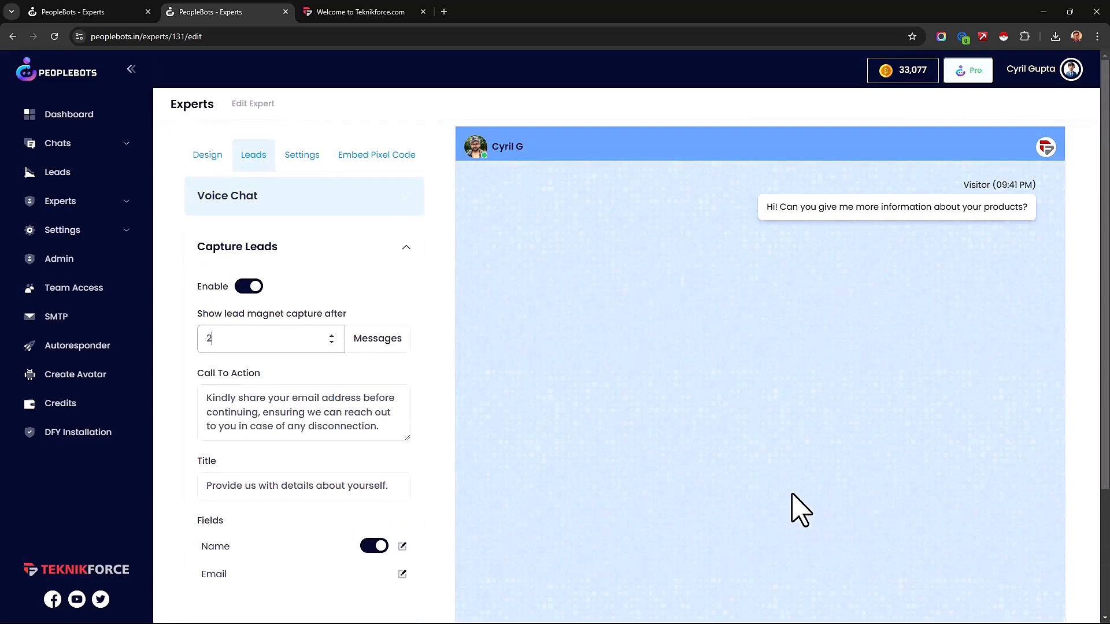
scroll(764, 446, "down", 3)
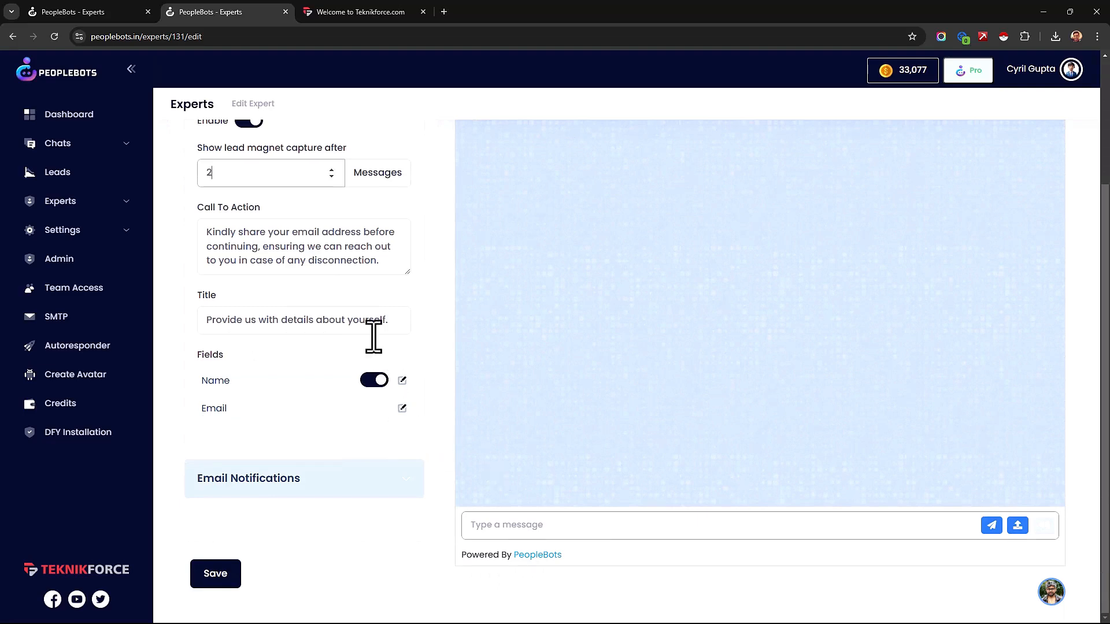
left_click_drag(218, 175, 172, 181)
type("0")
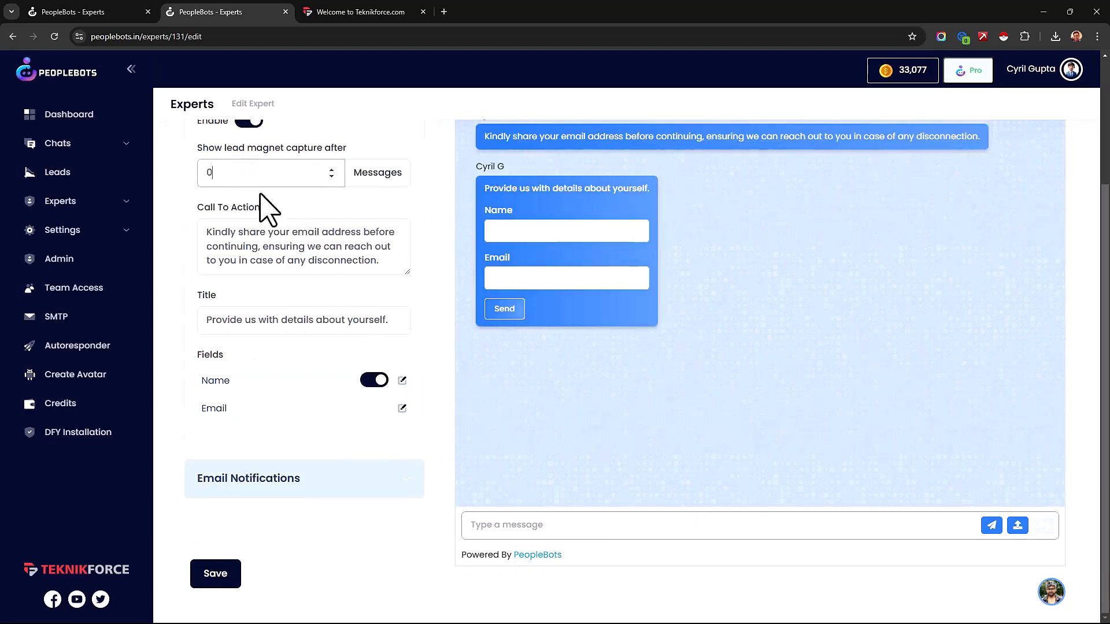
Step: Look over the lead form's call to action and title, and try the form without the Name field before enabling it again
left_click_drag(291, 231, 370, 261)
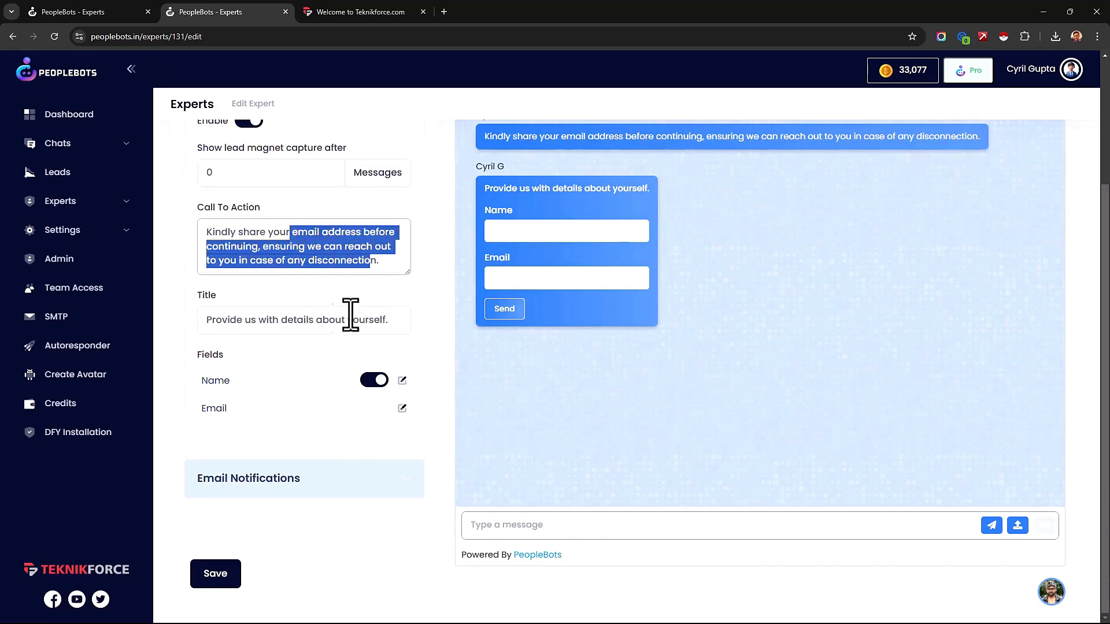
left_click_drag(229, 321, 369, 323)
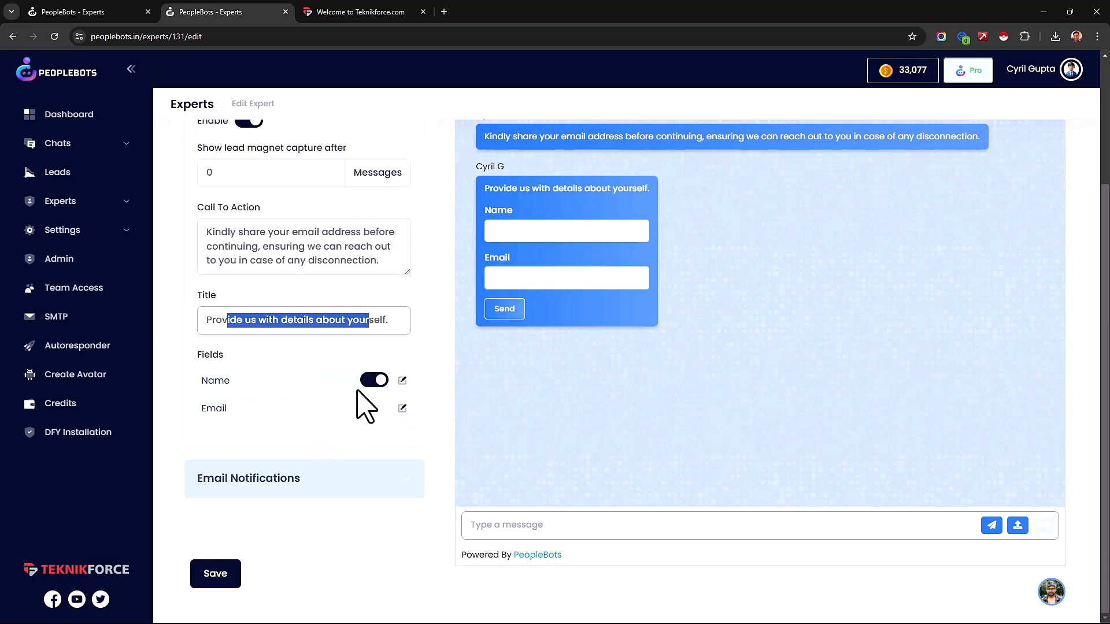
left_click(374, 383)
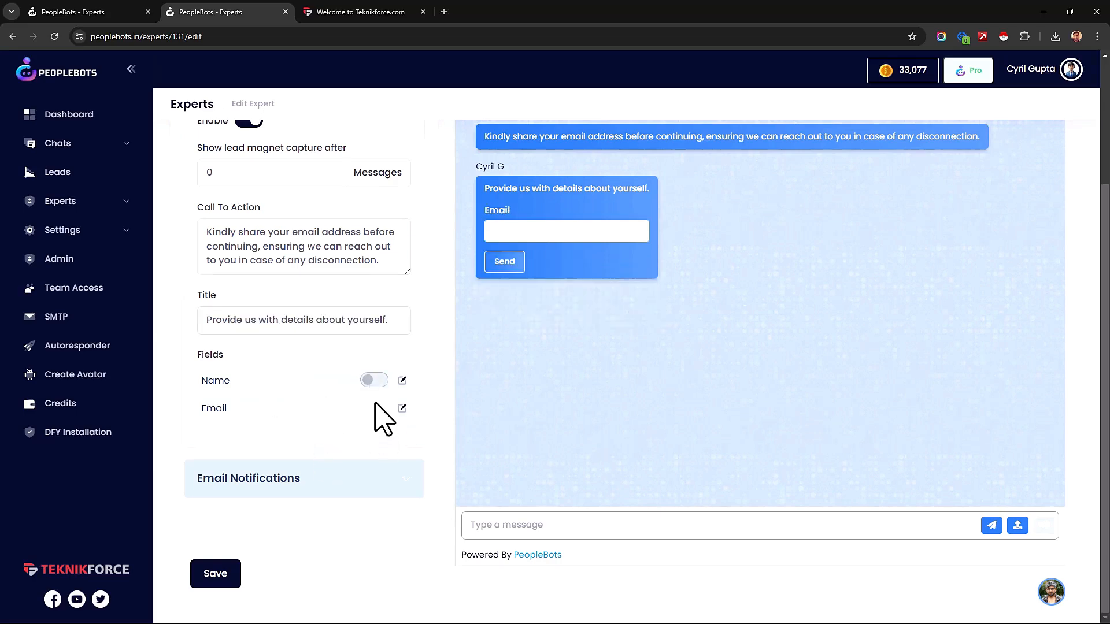
left_click(373, 381)
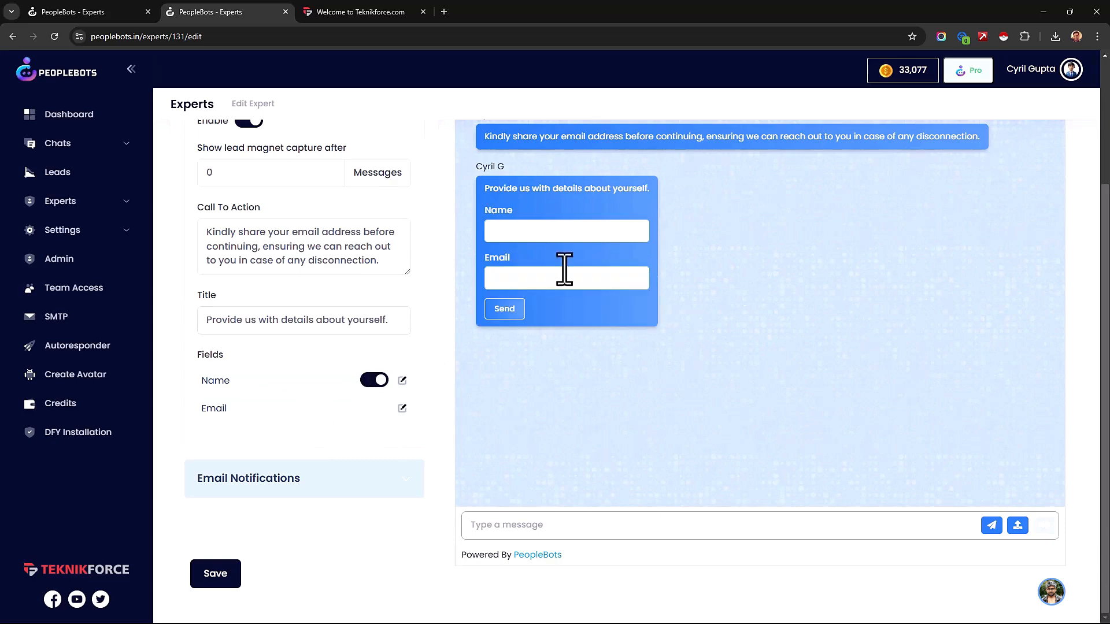
Step: Toggle the email notification options that send the transcript to the admin and to the user after the chat ends
left_click(375, 485)
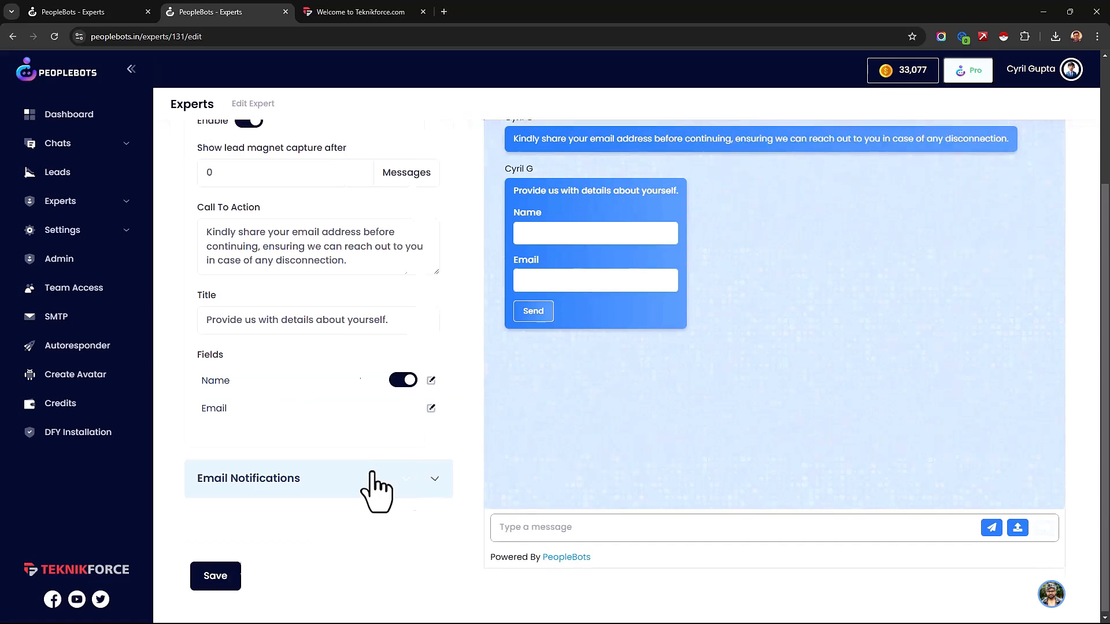
scroll(372, 489, "down", 1)
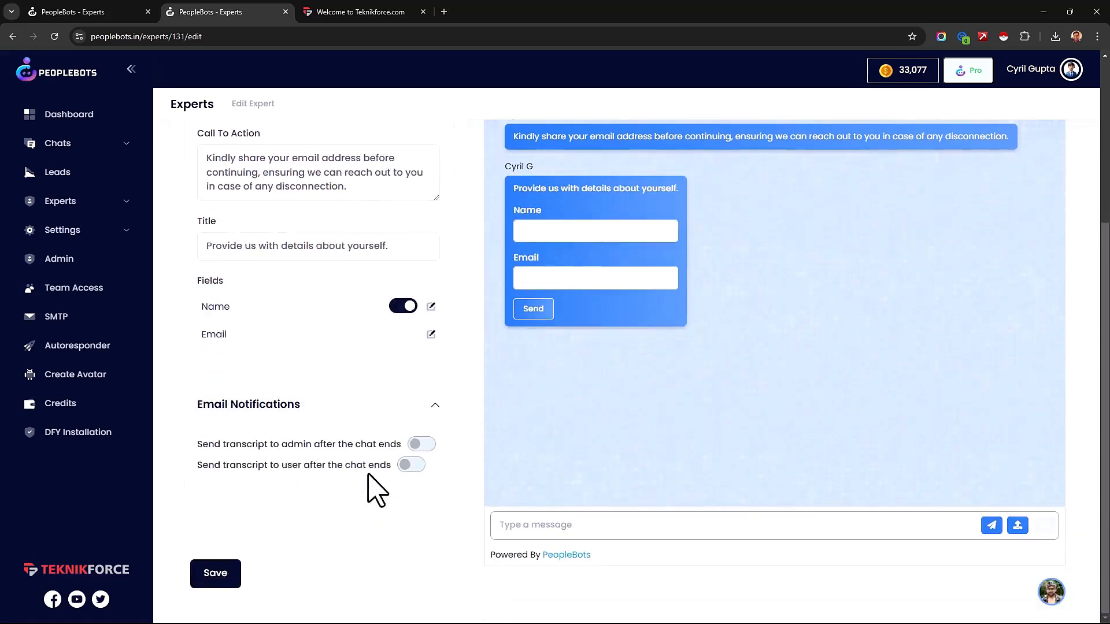
left_click(425, 445)
left_click(426, 445)
left_click(413, 465)
scroll(322, 446, "up", 5)
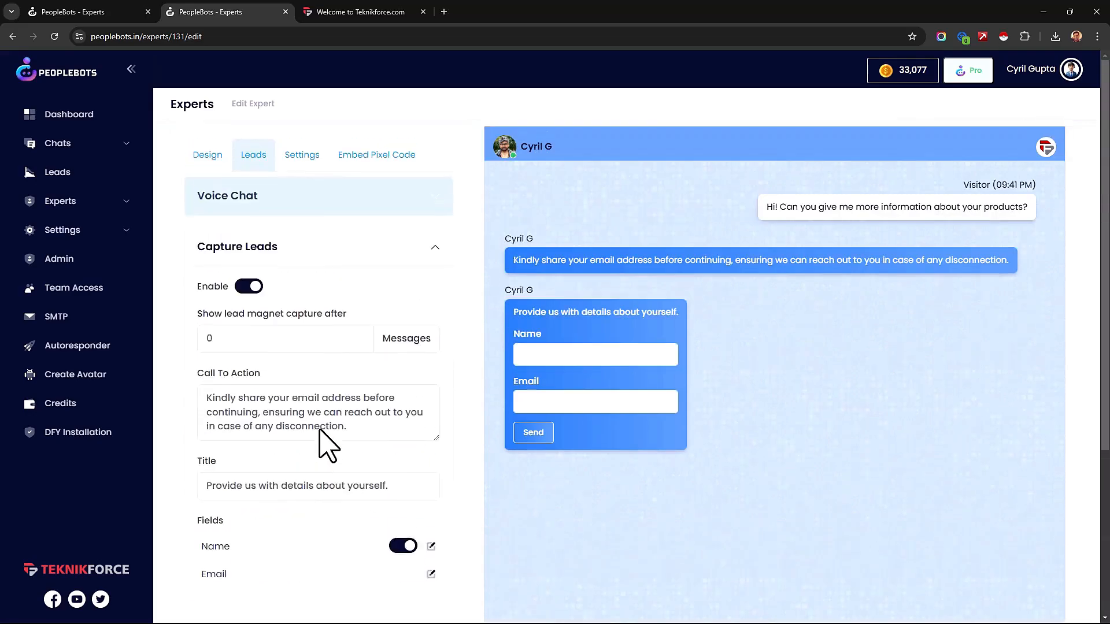
Step: Toggle the setting that allows visitors to request person chat, and look at the chat widget on the Teknikforce website
left_click(297, 158)
left_click(381, 245)
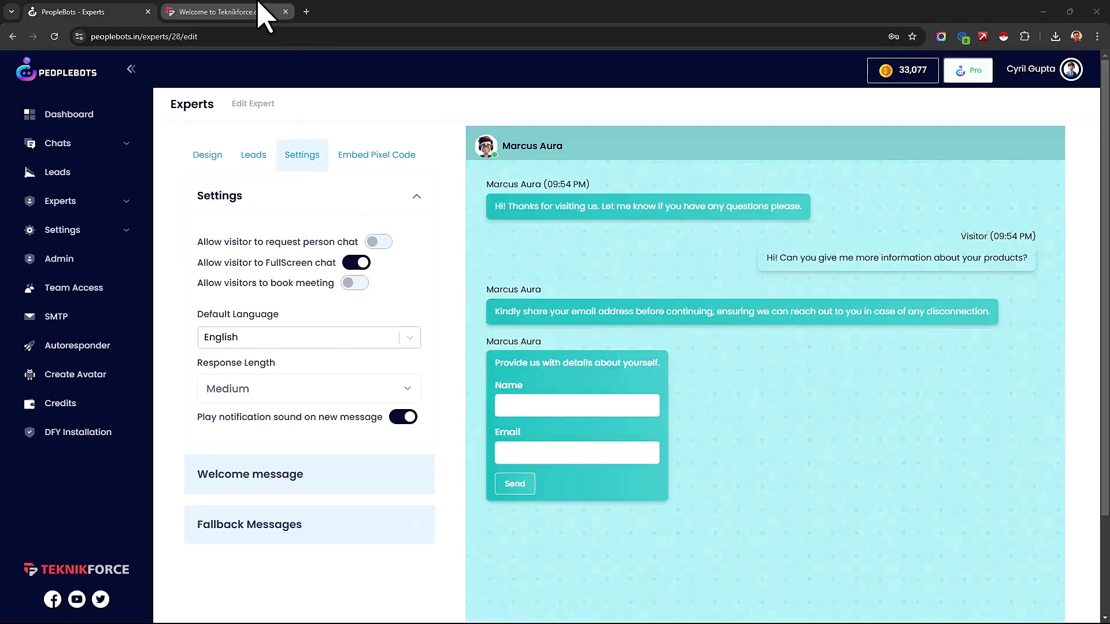
left_click(273, 11)
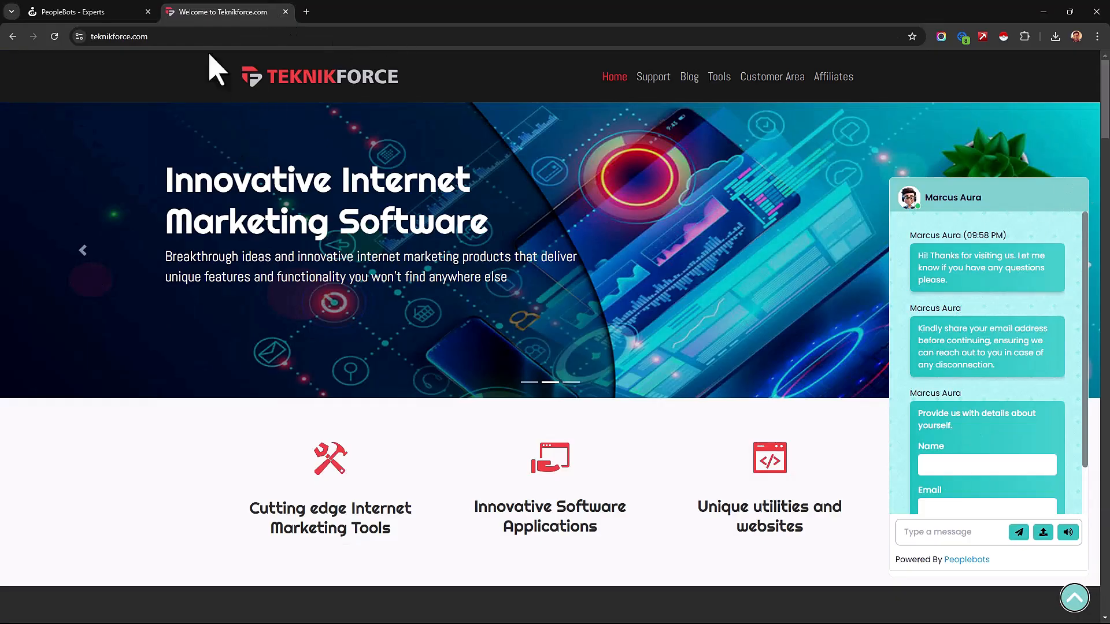
left_click(81, 11)
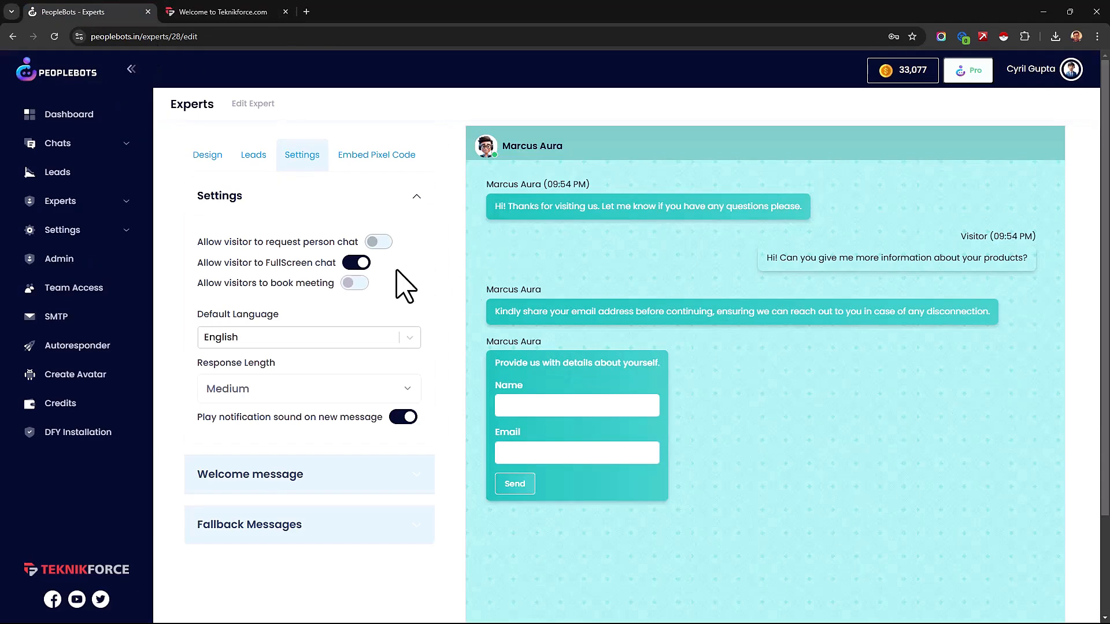
Step: Try the setting that allows visitors to book a meeting and turn it off again
left_click(357, 284)
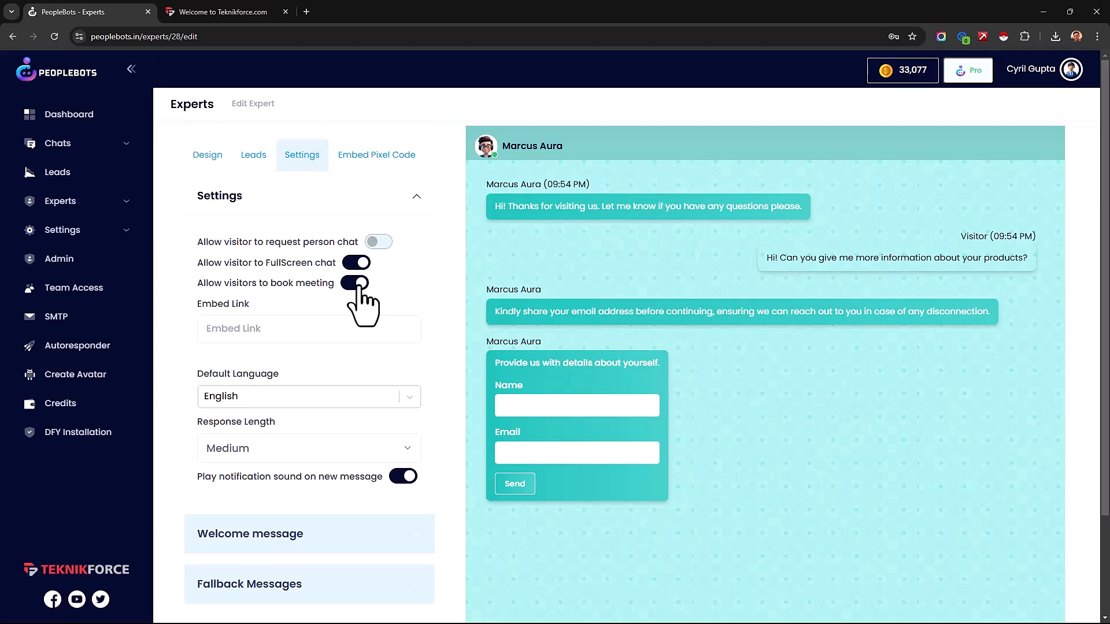
left_click(359, 285)
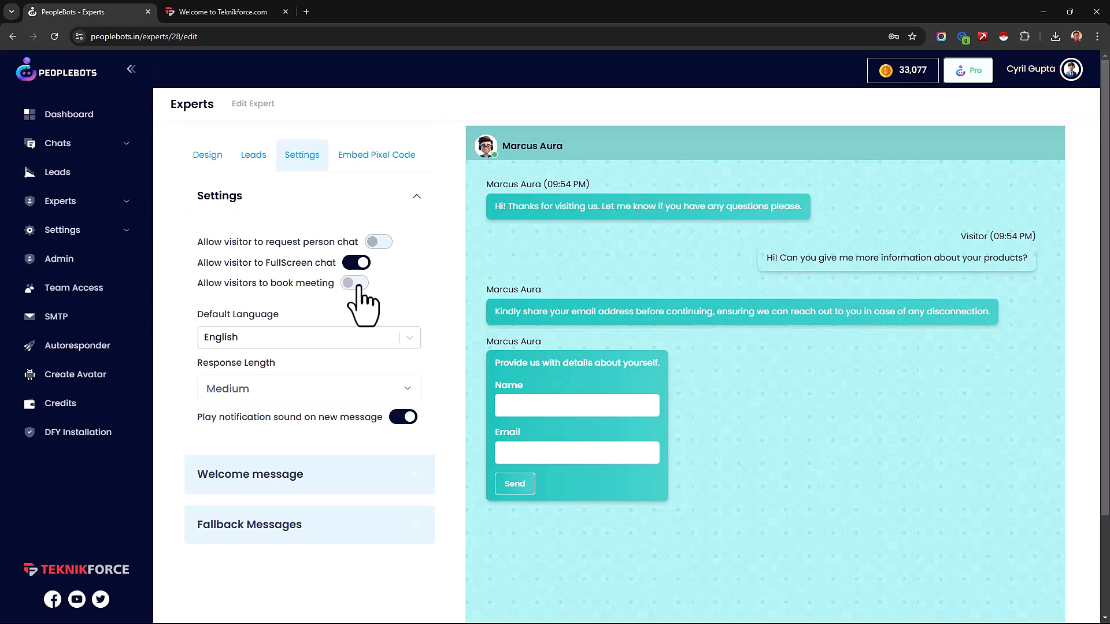
Step: Look through the languages available as the expert's default language, keeping English
left_click(384, 338)
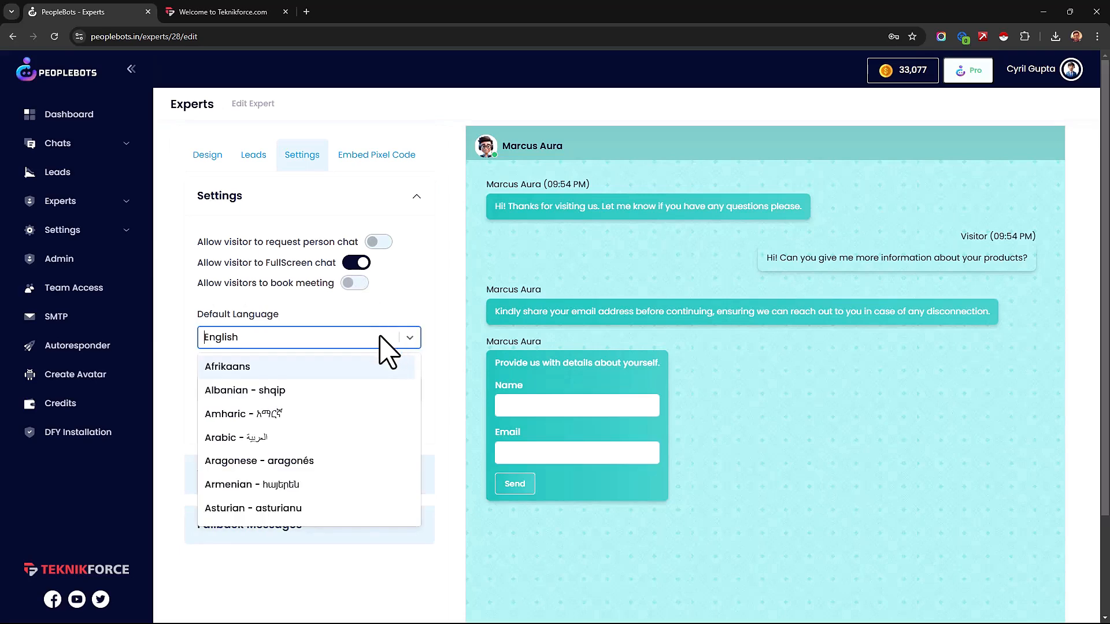
scroll(327, 456, "down", 10)
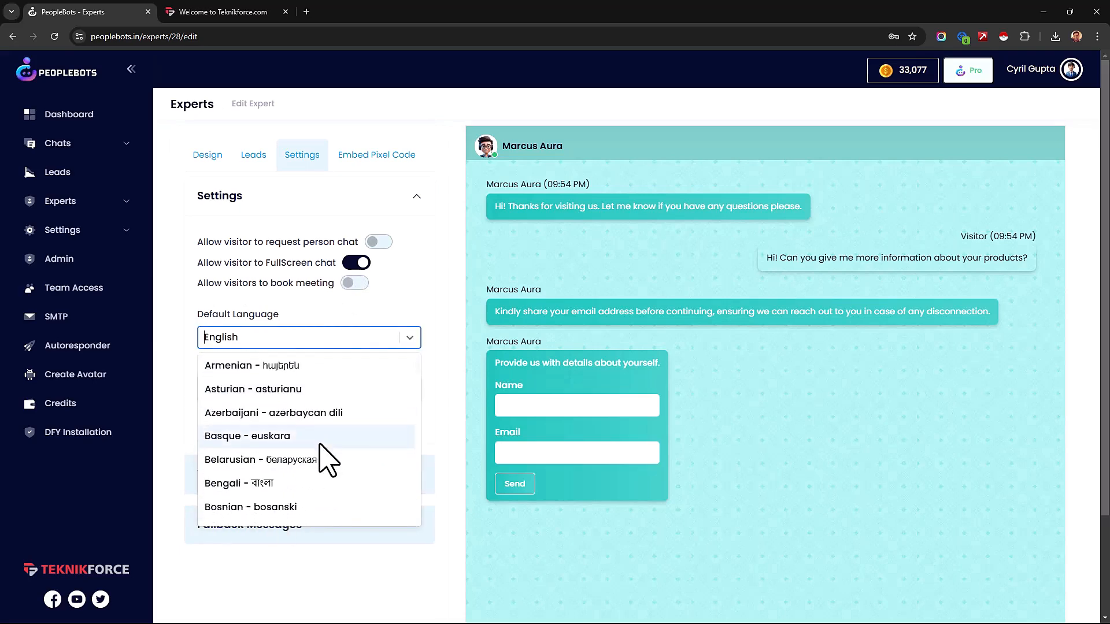
scroll(331, 439, "down", 2)
left_click(339, 342)
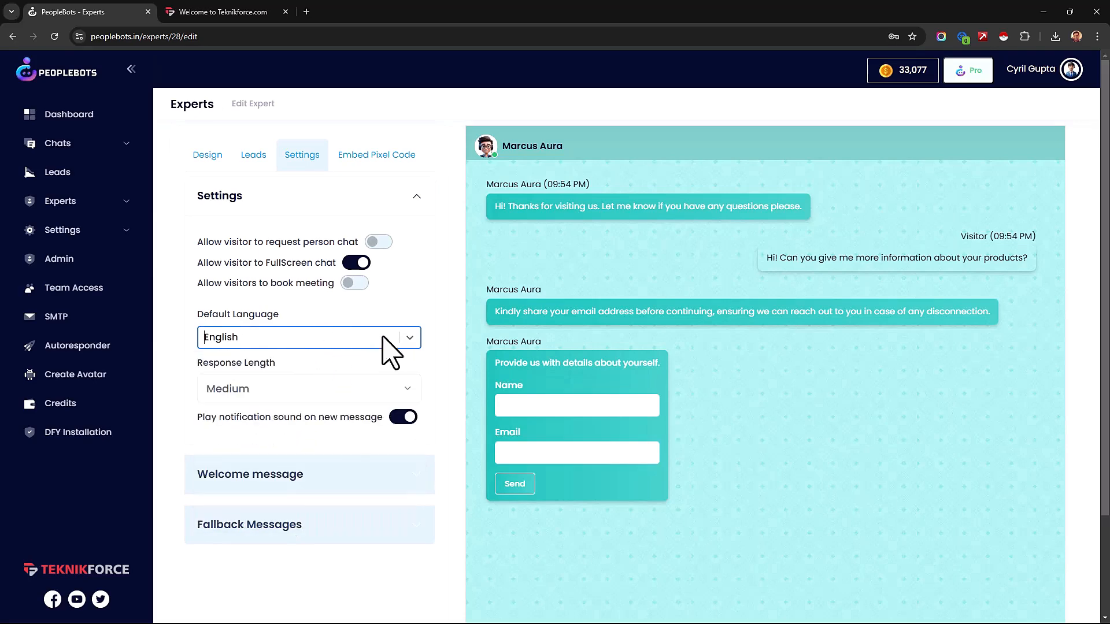
left_click(396, 337)
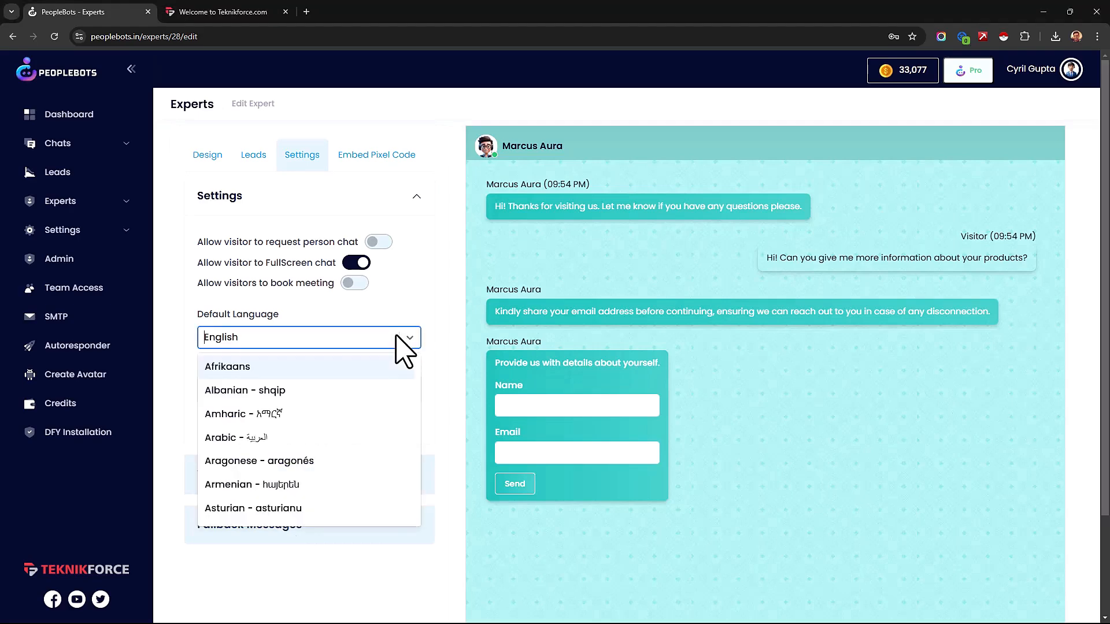
left_click(394, 335)
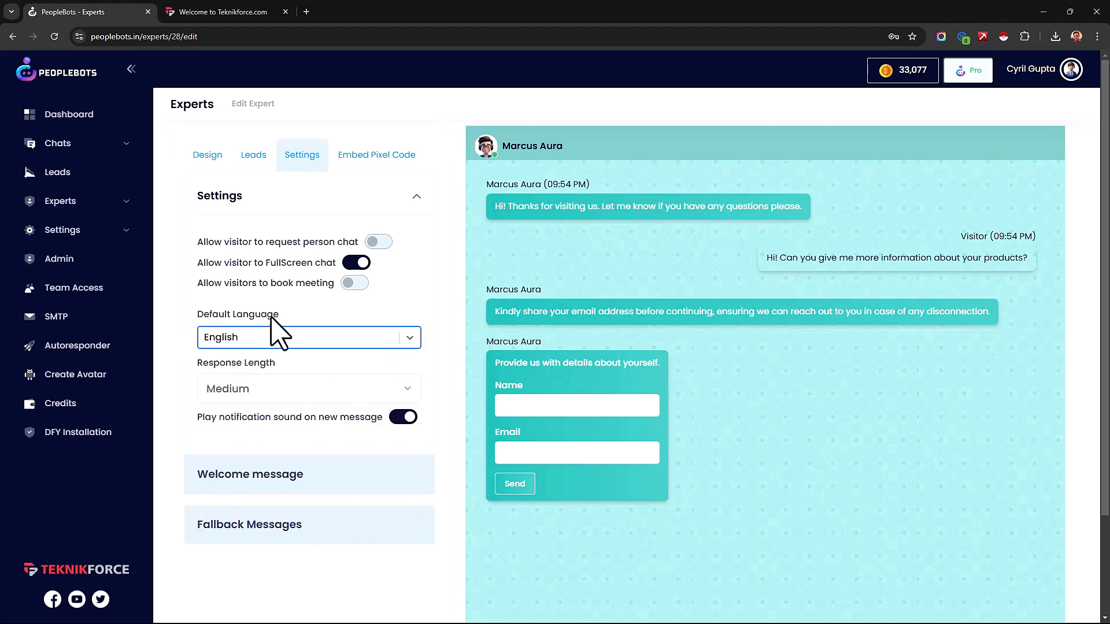
Step: Look at the response length options and toggle the notification sound for new messages off and on again
left_click(288, 394)
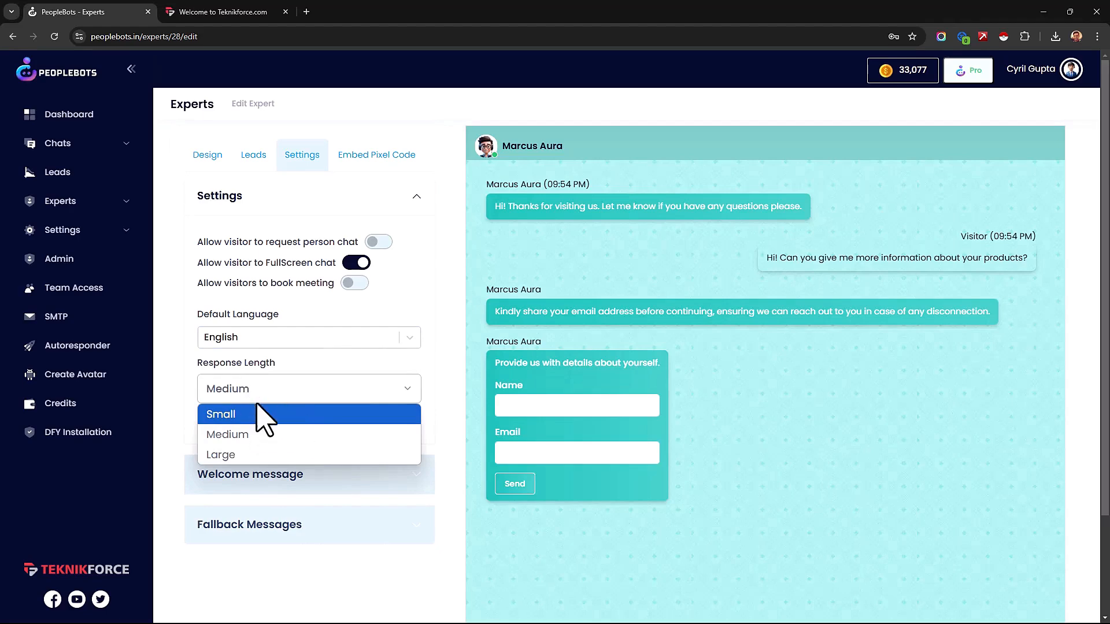
scroll(387, 353, "down", 2)
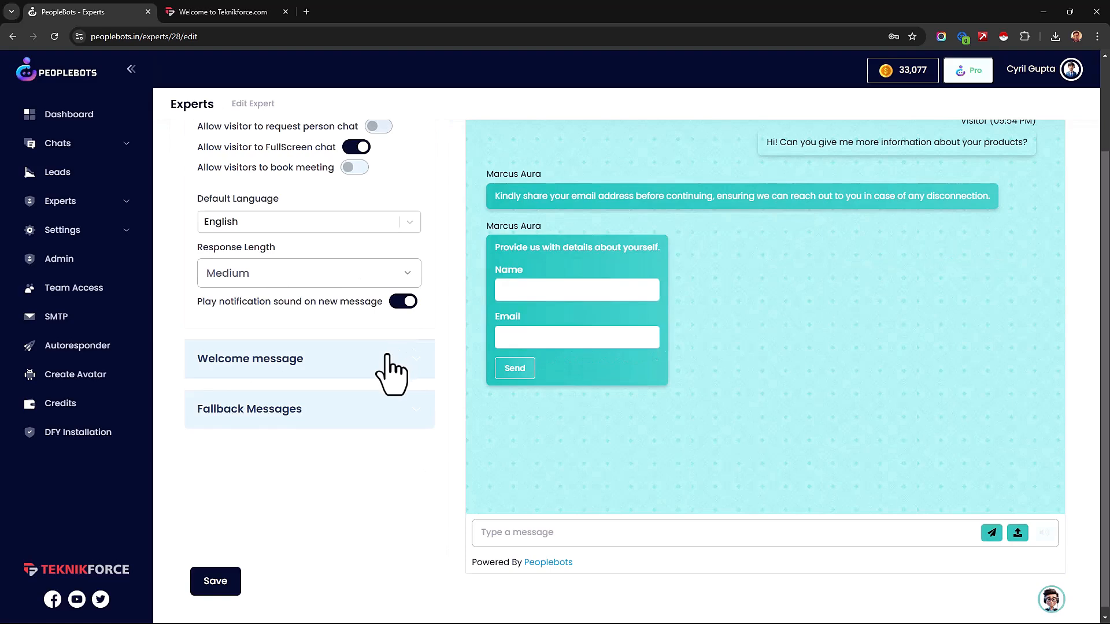
left_click(402, 302)
left_click(403, 302)
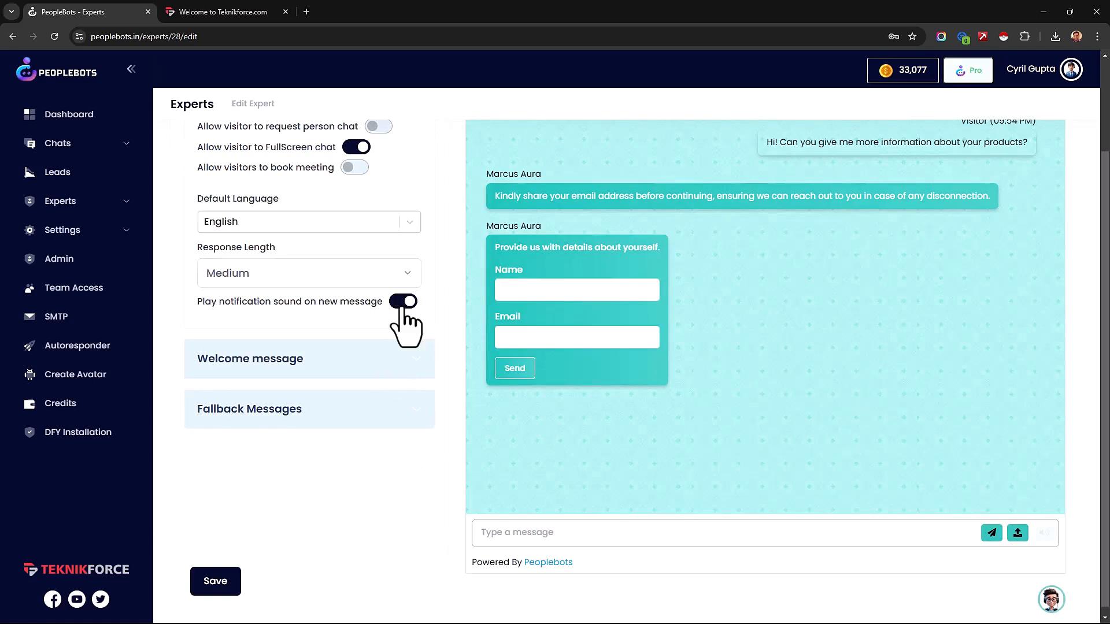
Step: Review the welcome message settings, including the message text and the delay before the conversation is initiated
left_click(335, 359)
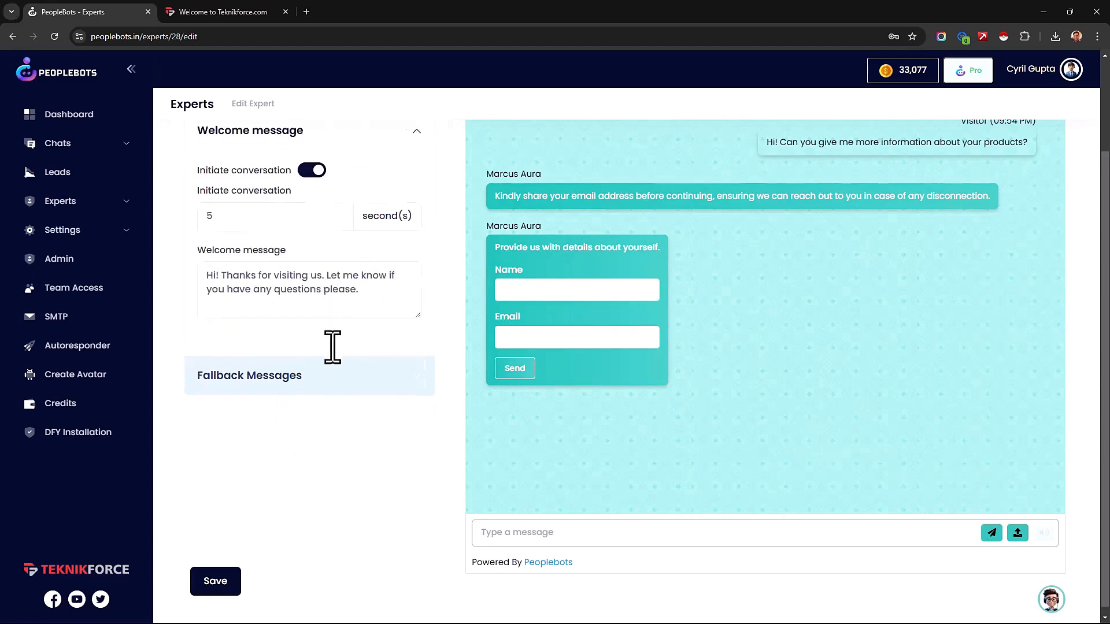
scroll(300, 398, "up", 2)
left_click_drag(240, 408, 262, 426)
left_click(263, 423)
left_click(281, 340)
left_click_drag(281, 340, 139, 384)
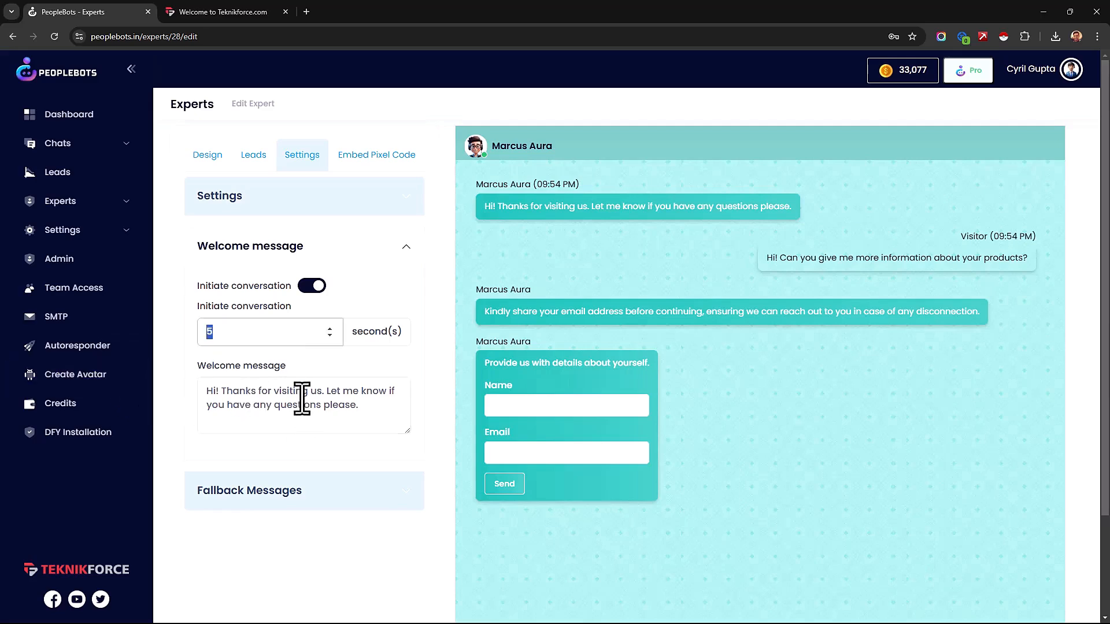
Step: Examine the full fallback response text in the Fallback Messages settings, enlarging its text box
left_click(325, 502)
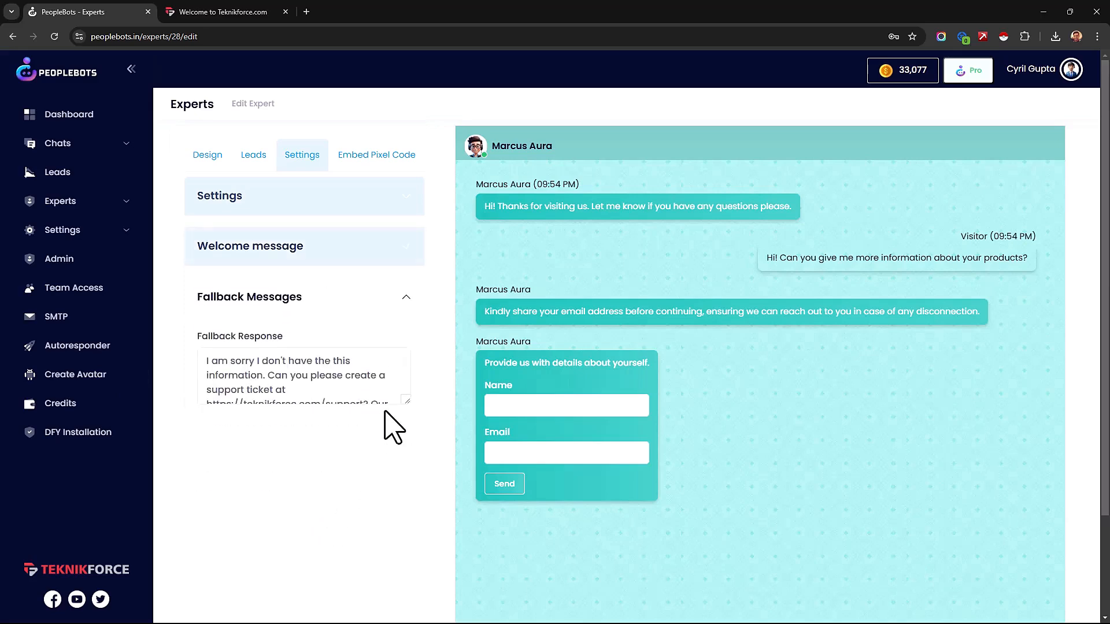
left_click_drag(406, 401, 197, 376)
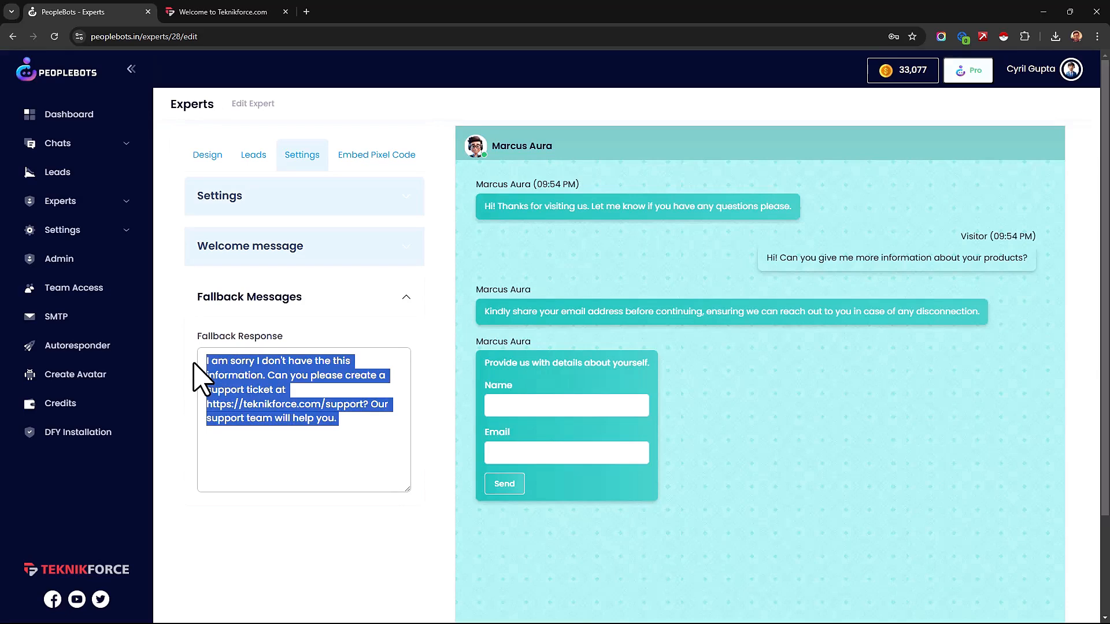
left_click(330, 403)
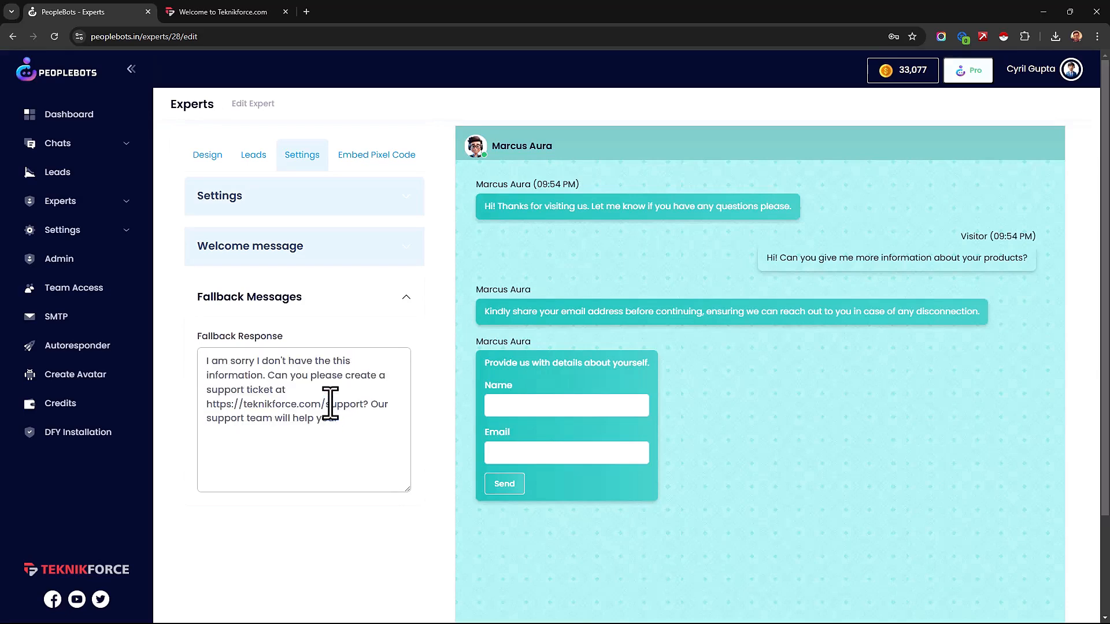
Step: Copy the expert's popup embed pixel code to the clipboard
left_click(382, 155)
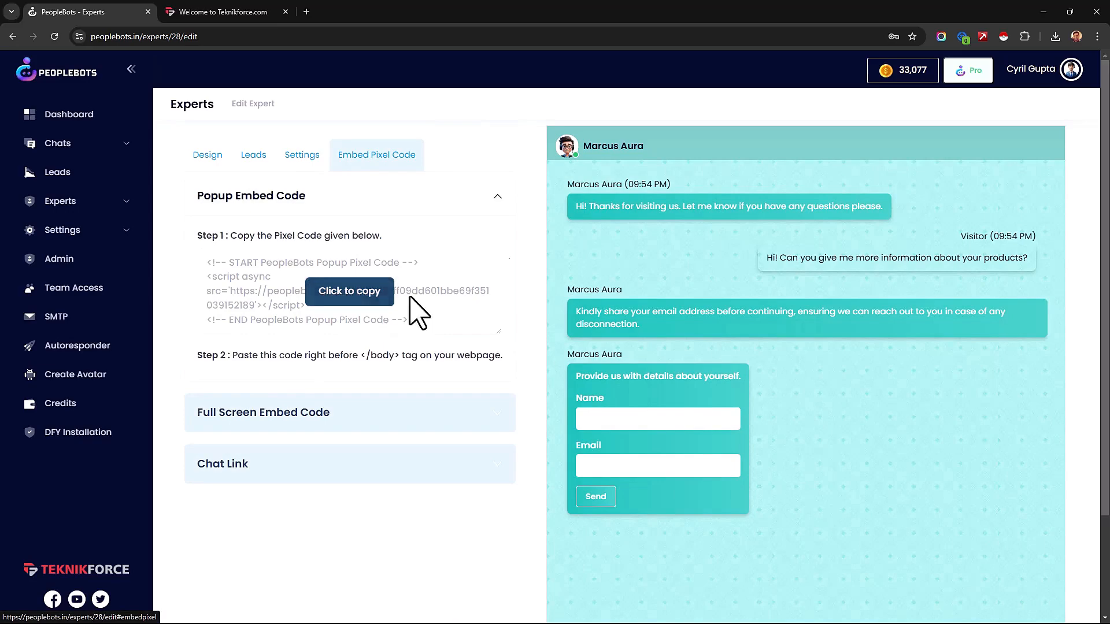
left_click(392, 296)
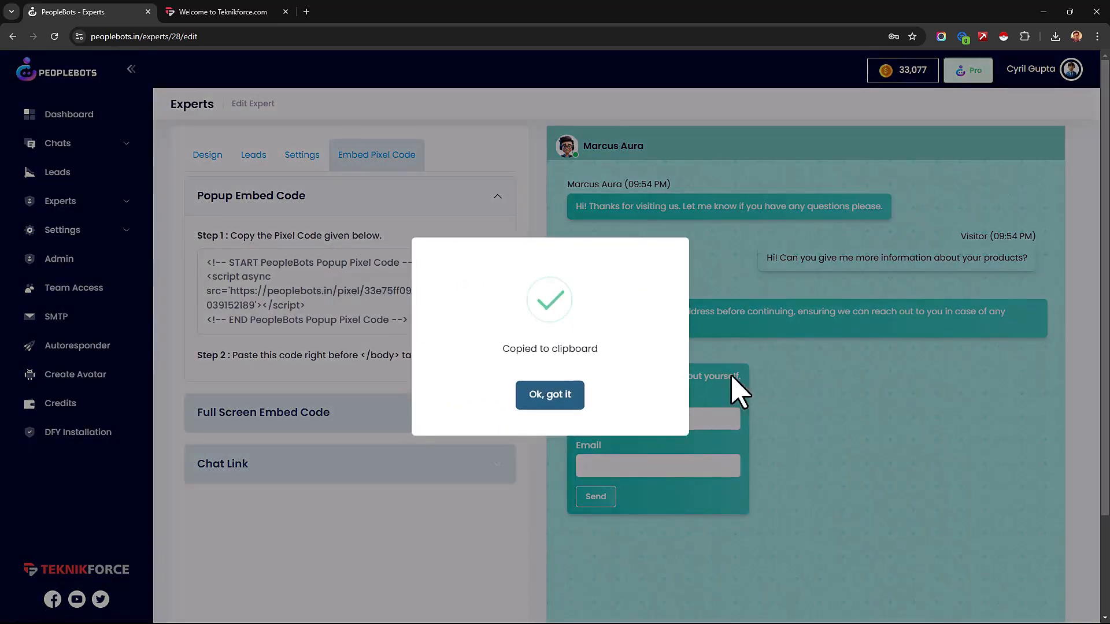
left_click(571, 404)
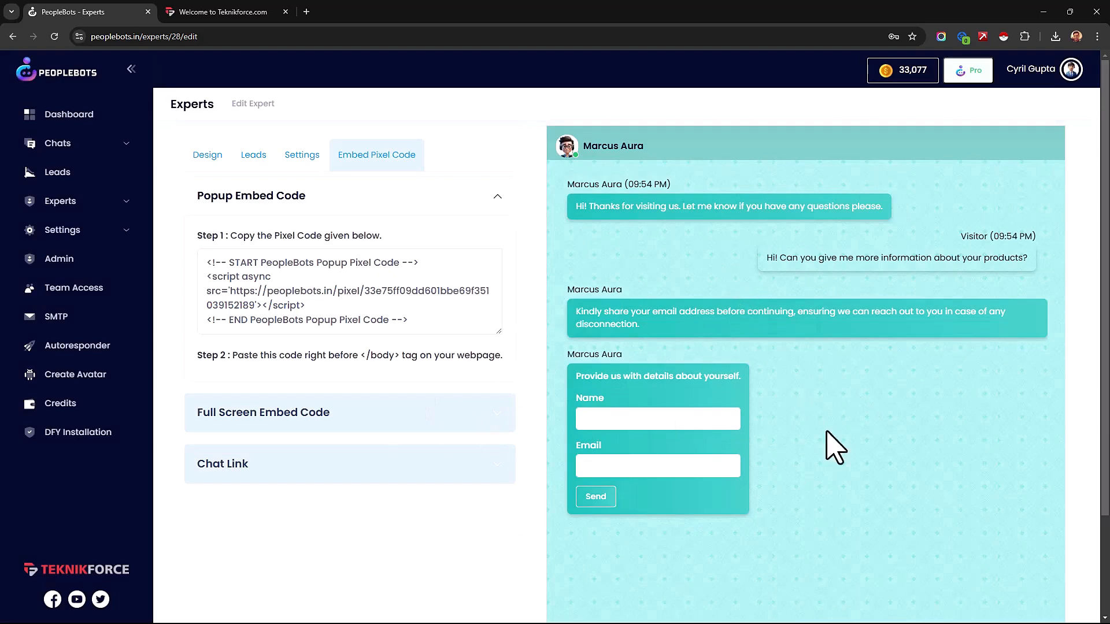
Step: Show the full screen embed code and chat link, view the chat page behind the link, and return to the expert editor
left_click(362, 422)
scroll(258, 456, "down", 3)
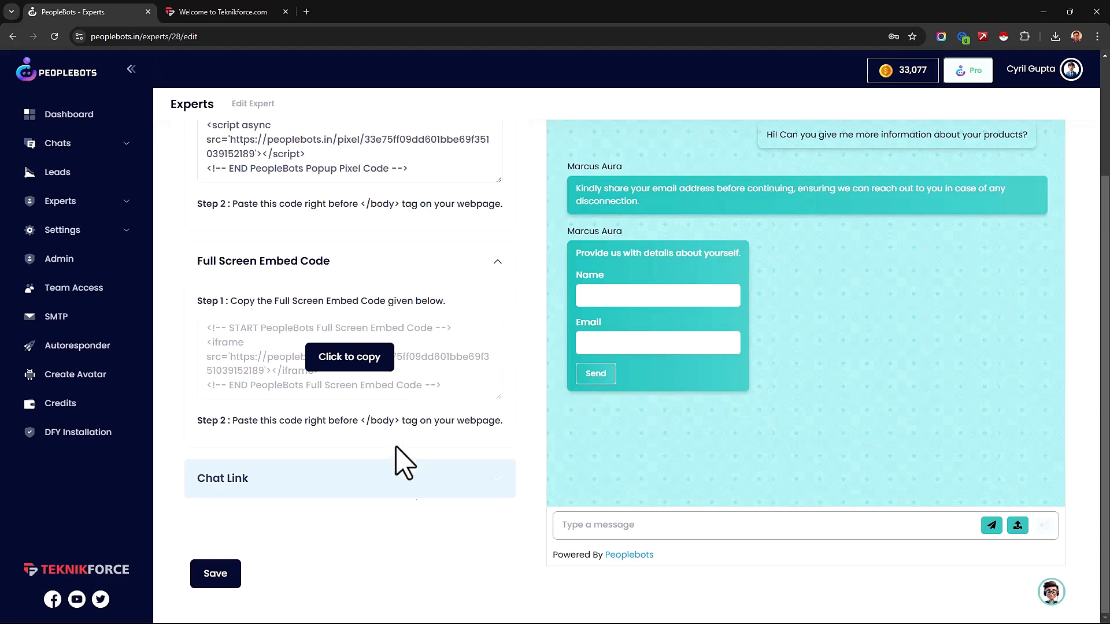
left_click(422, 477)
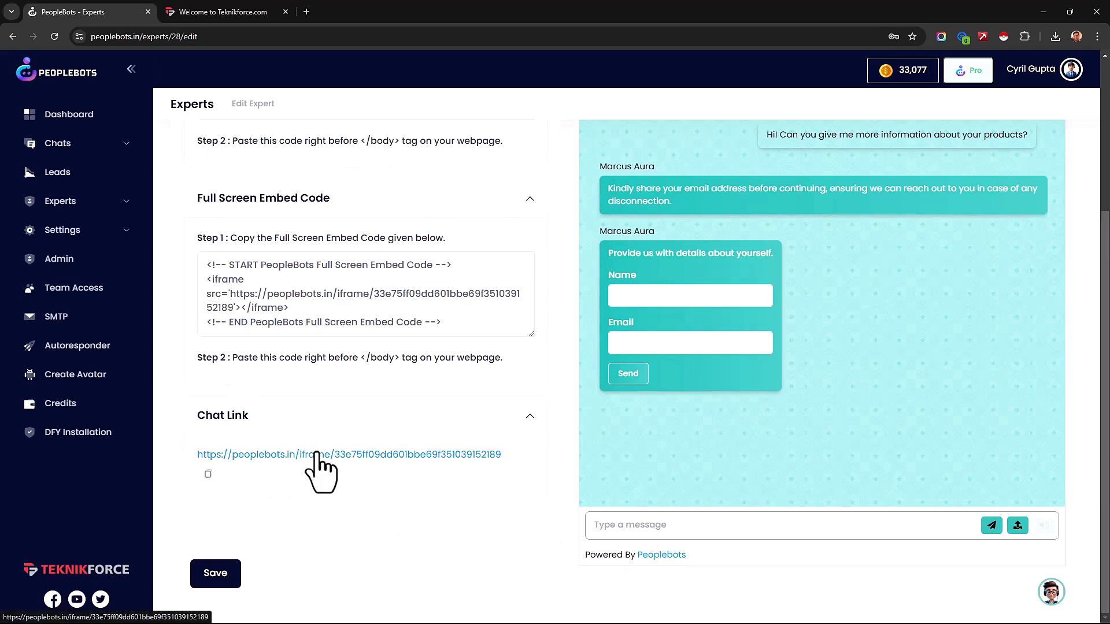
scroll(324, 463, "up", 1)
left_click(316, 514, "ctrl")
left_click(285, 13)
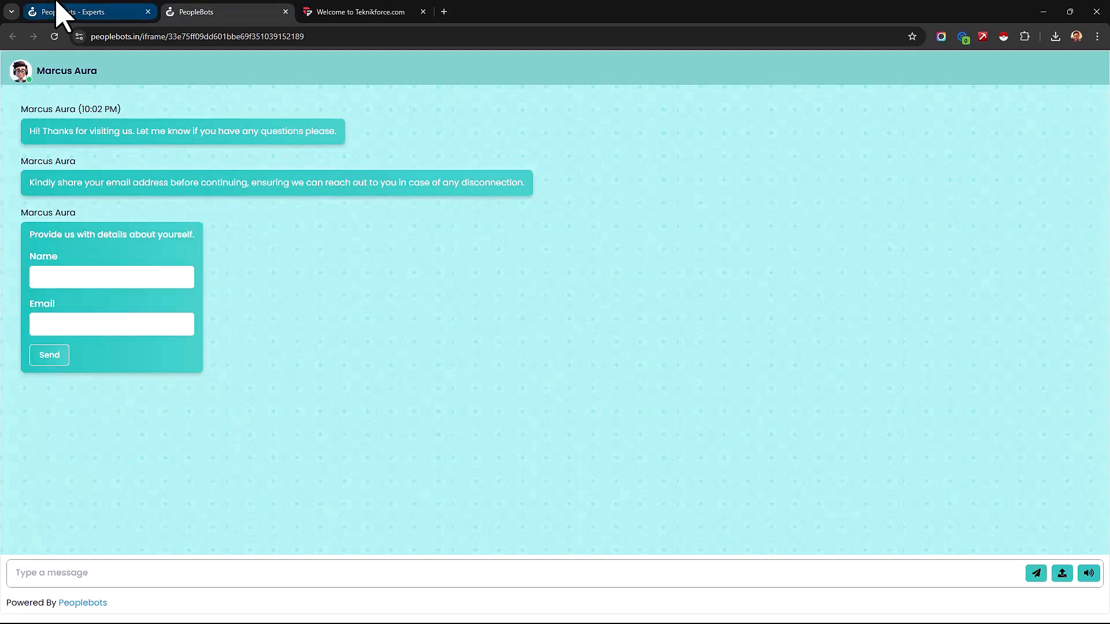
left_click(58, 12)
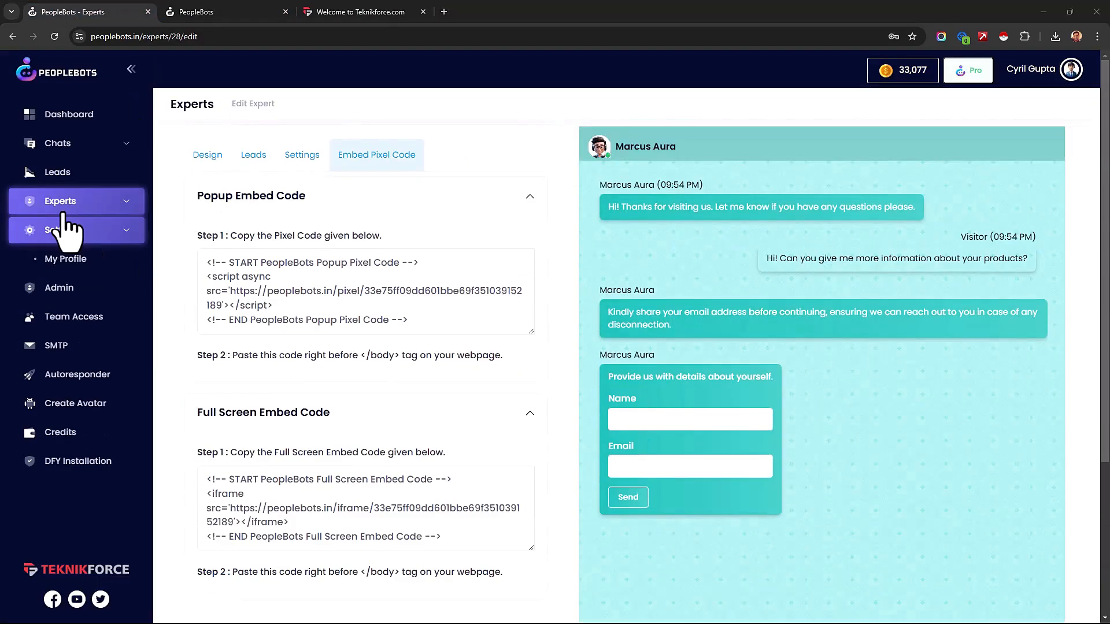
Step: Review the recent leads with their added and recent chat dates, and view the first lead's details
left_click(62, 212)
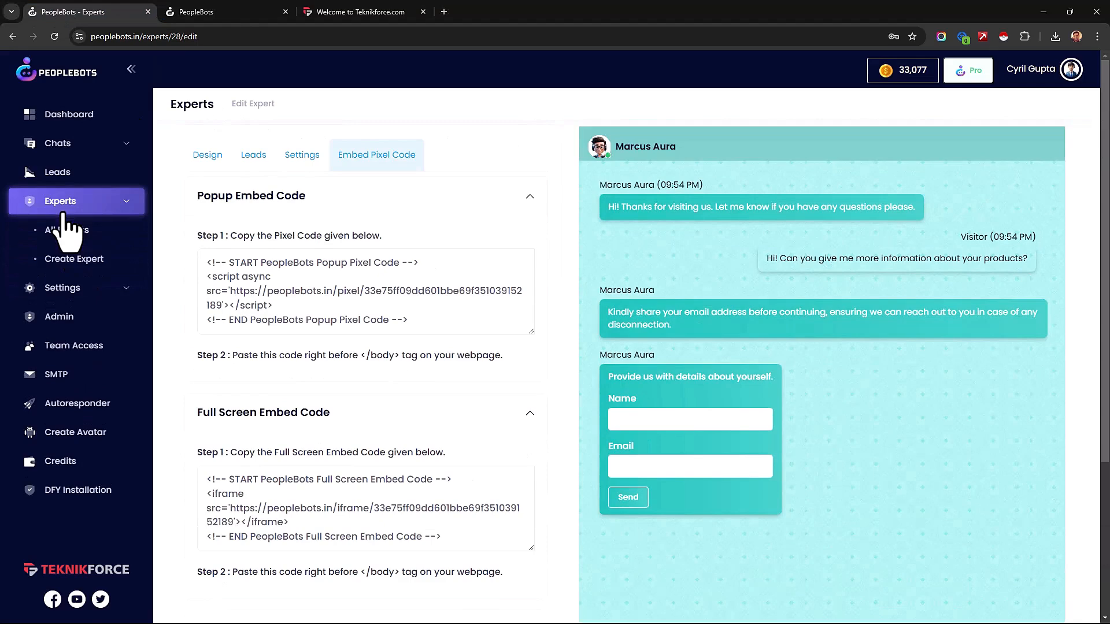
left_click(87, 172)
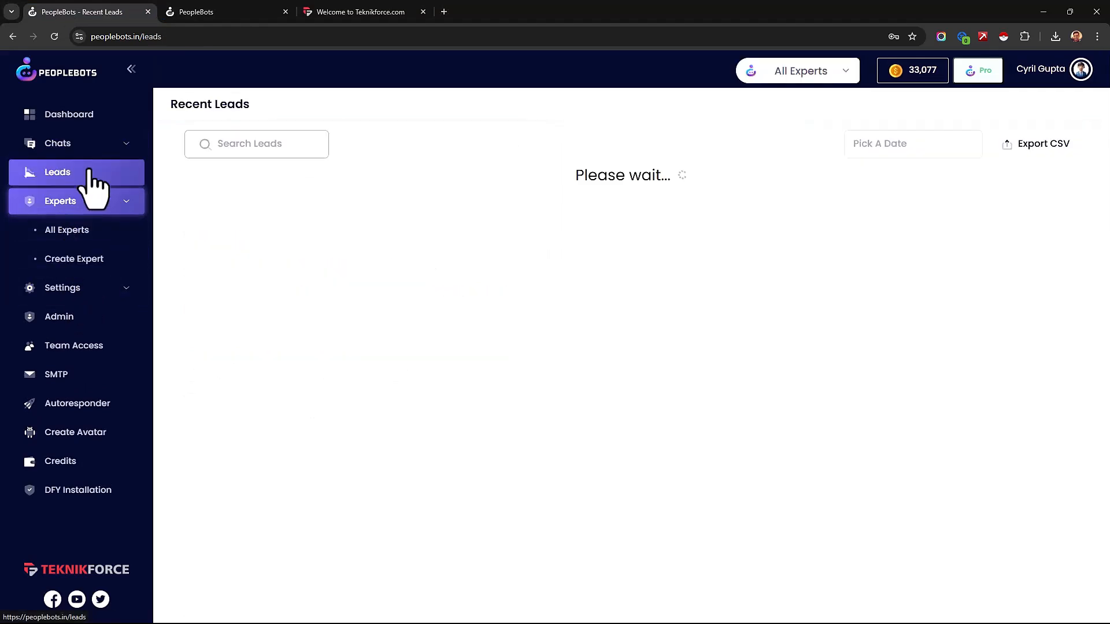
scroll(520, 224, "down", 6)
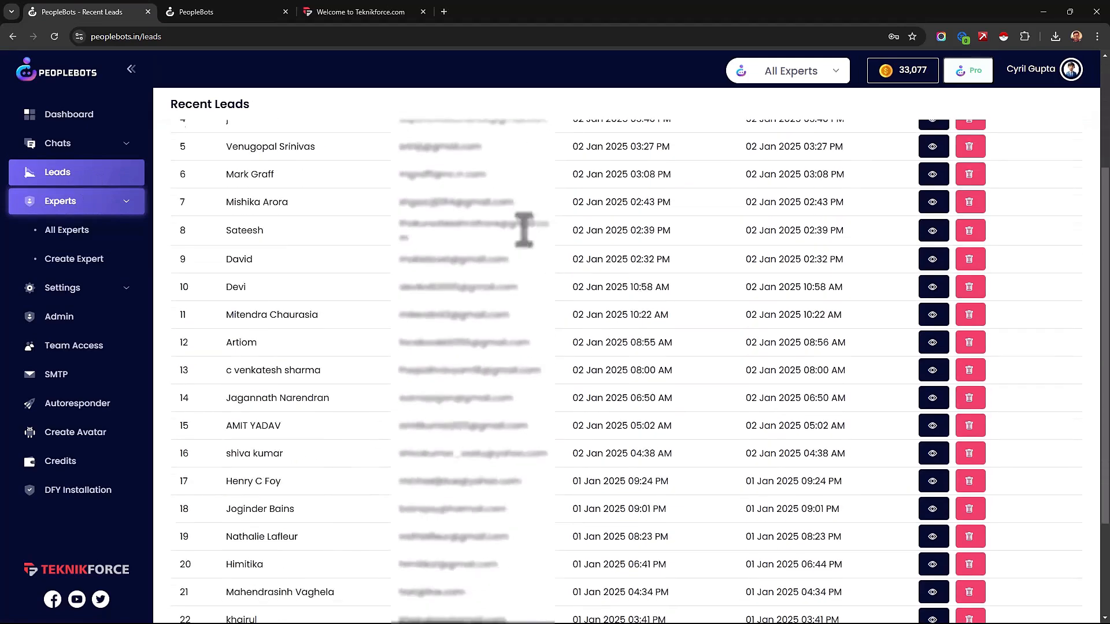
scroll(555, 315, "up", 6)
left_click_drag(597, 208, 673, 218)
left_click(673, 218)
left_click_drag(760, 214, 875, 213)
left_click(875, 216)
left_click_drag(764, 270, 867, 255)
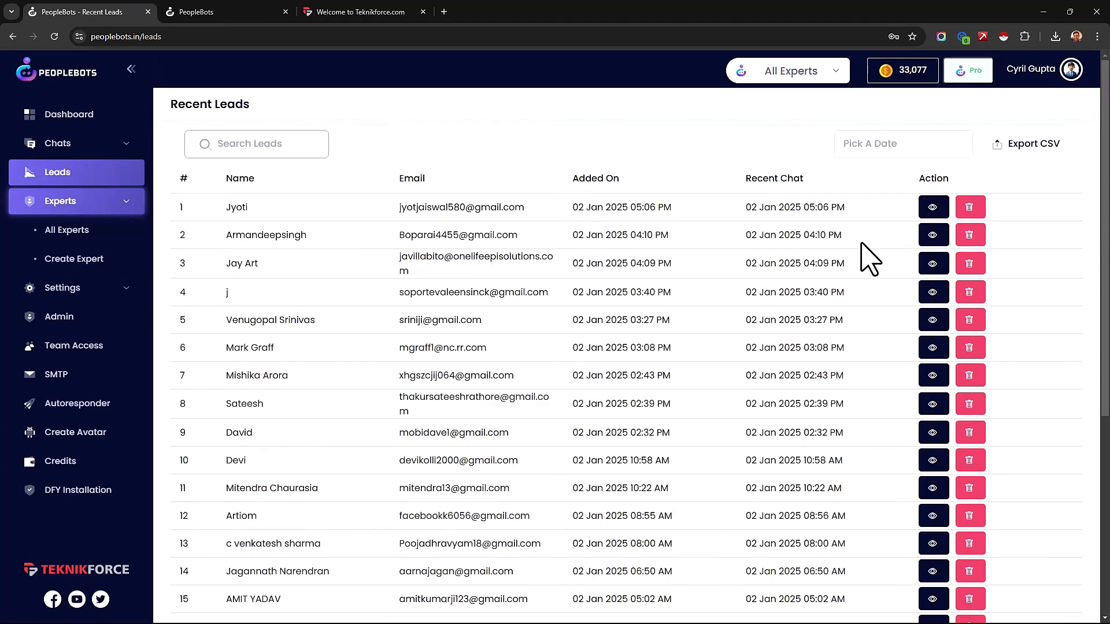
left_click(928, 217)
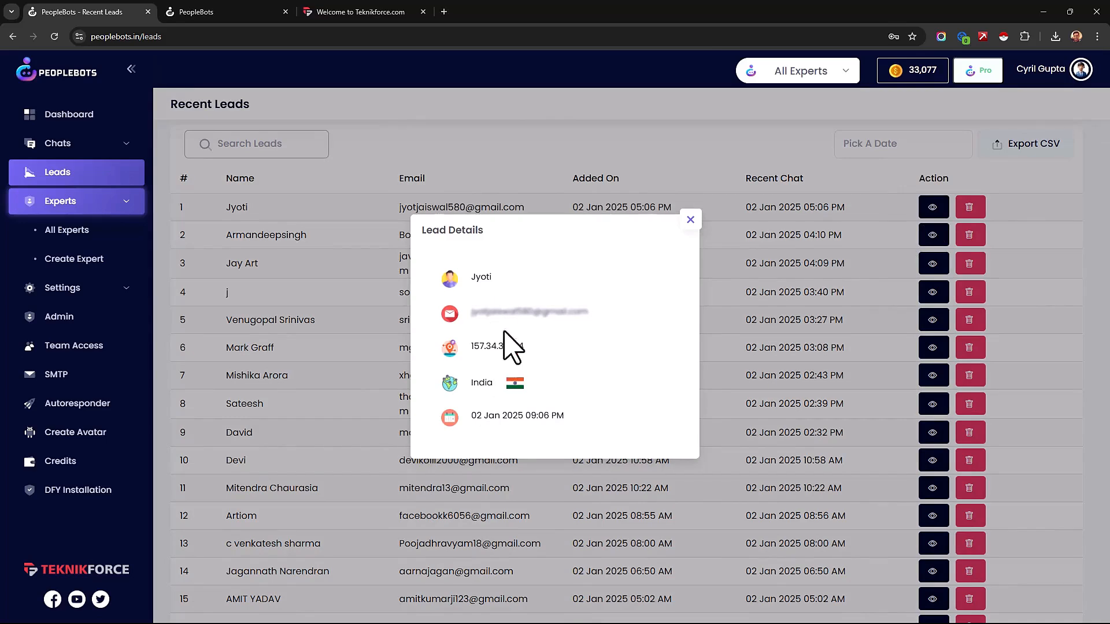
left_click(691, 220)
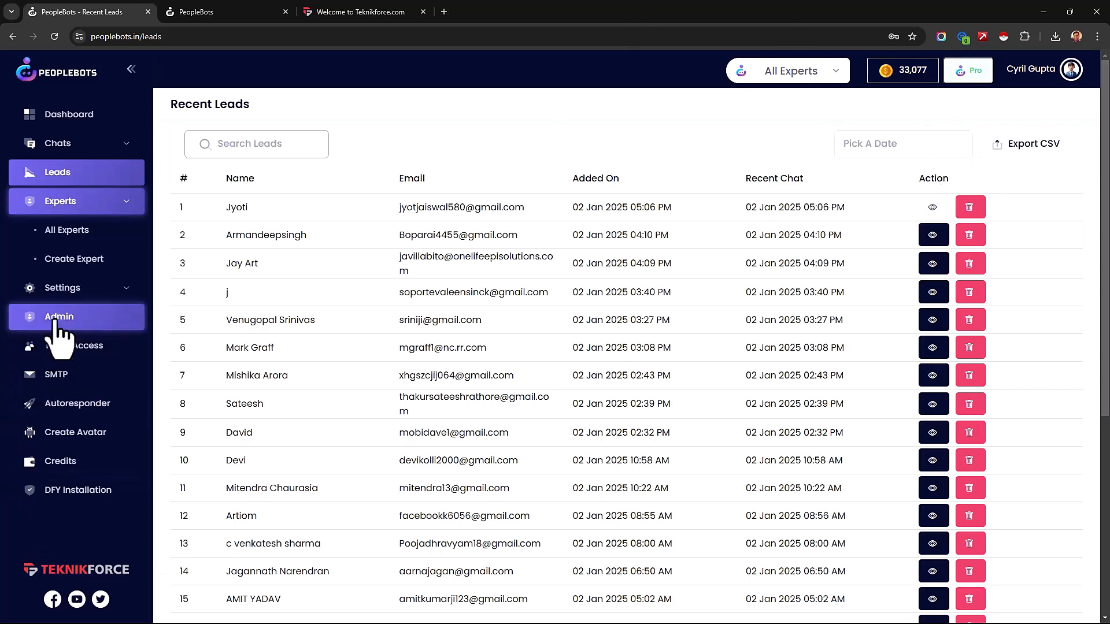
Step: Look over the user details in the profile settings, from the profile image to timezone and language
left_click(65, 296)
scroll(362, 379, "down", 3)
scroll(347, 358, "up", 2)
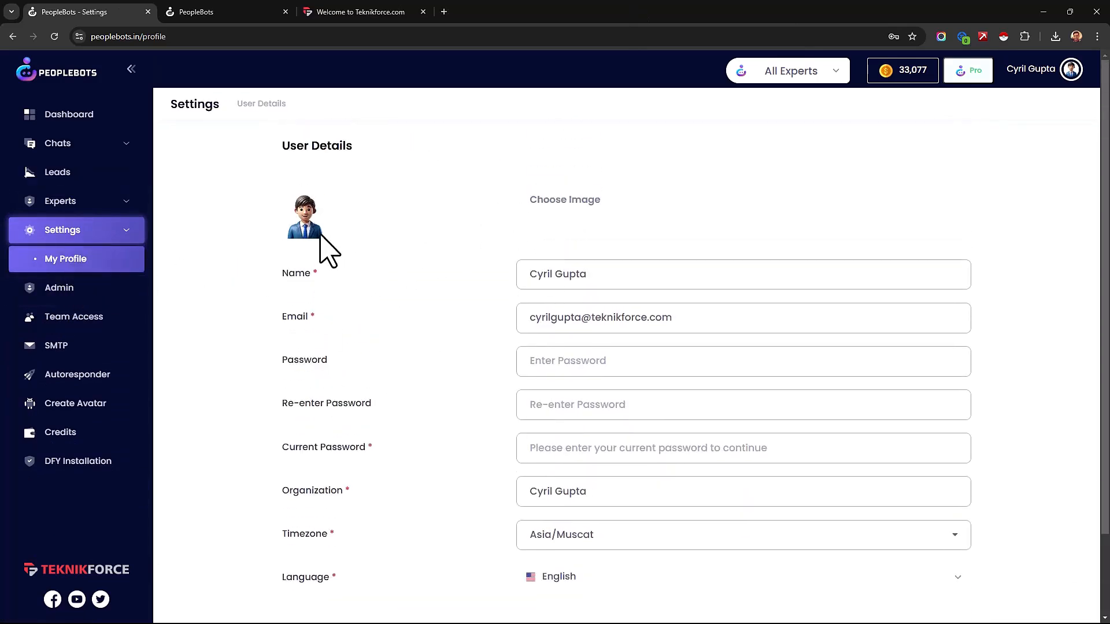
scroll(578, 423, "down", 2)
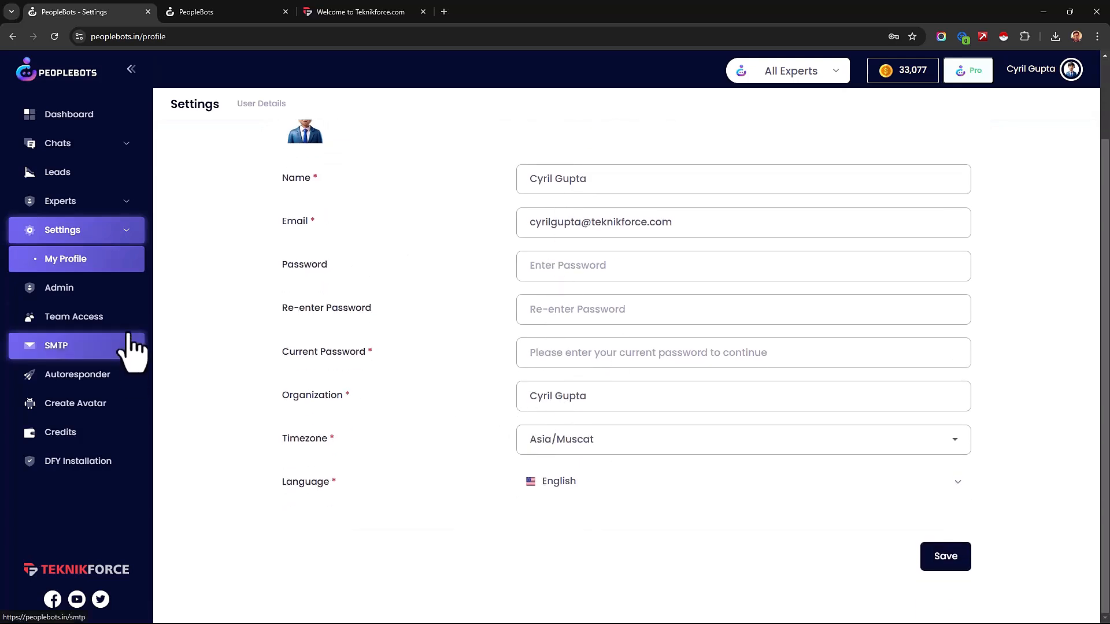
Step: Select the experts Nicholas, Anthony and Ophelia for a new team access invitation
left_click(118, 311)
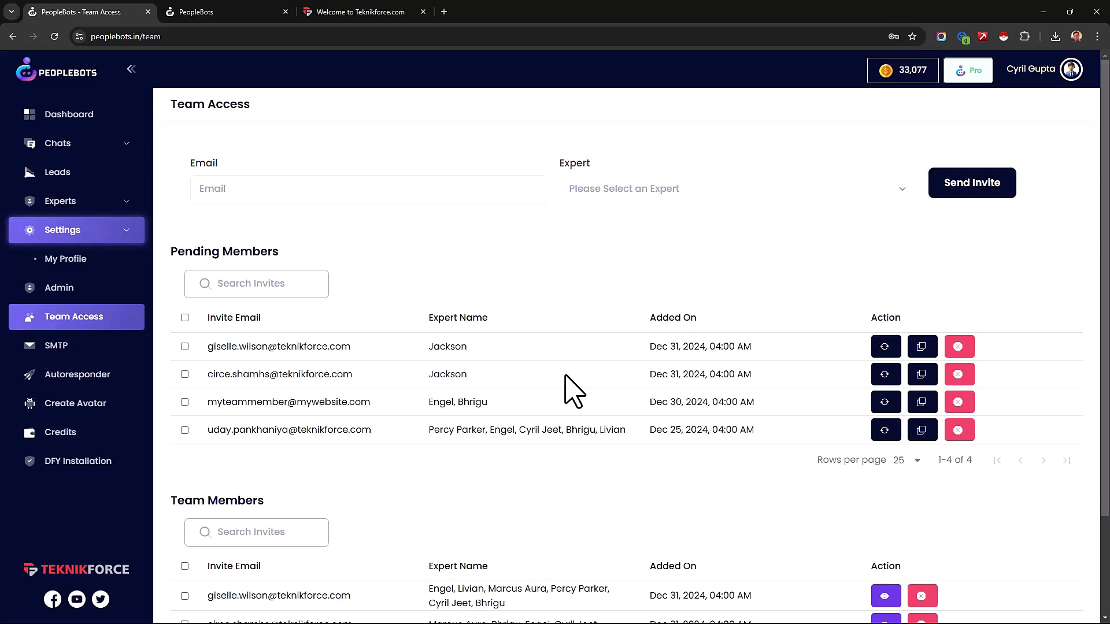
left_click(740, 188)
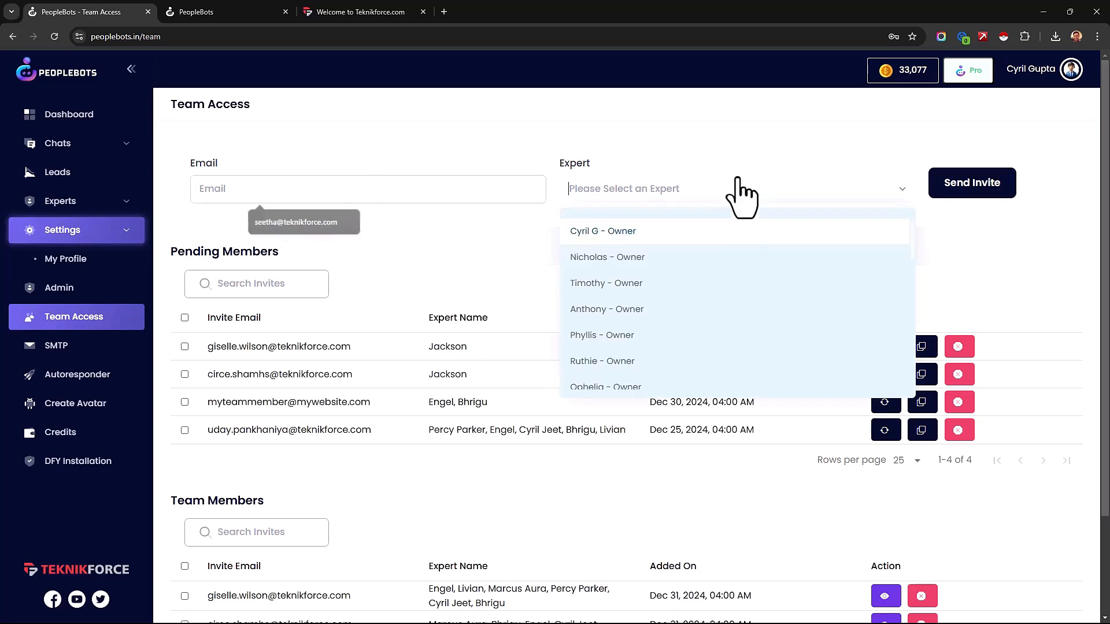
left_click(715, 254)
left_click(727, 190)
left_click(719, 286)
left_click(795, 194)
left_click(758, 339)
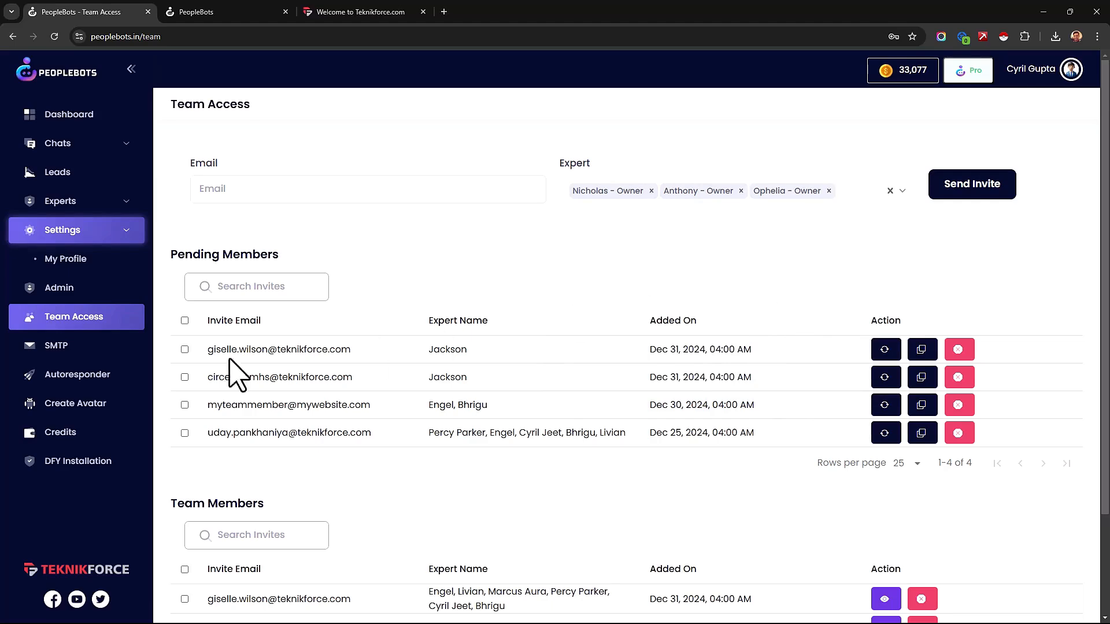
Step: View the SMTP settings form for the first expert in the list, and go on to the Credits page
left_click(86, 353)
left_click(729, 495)
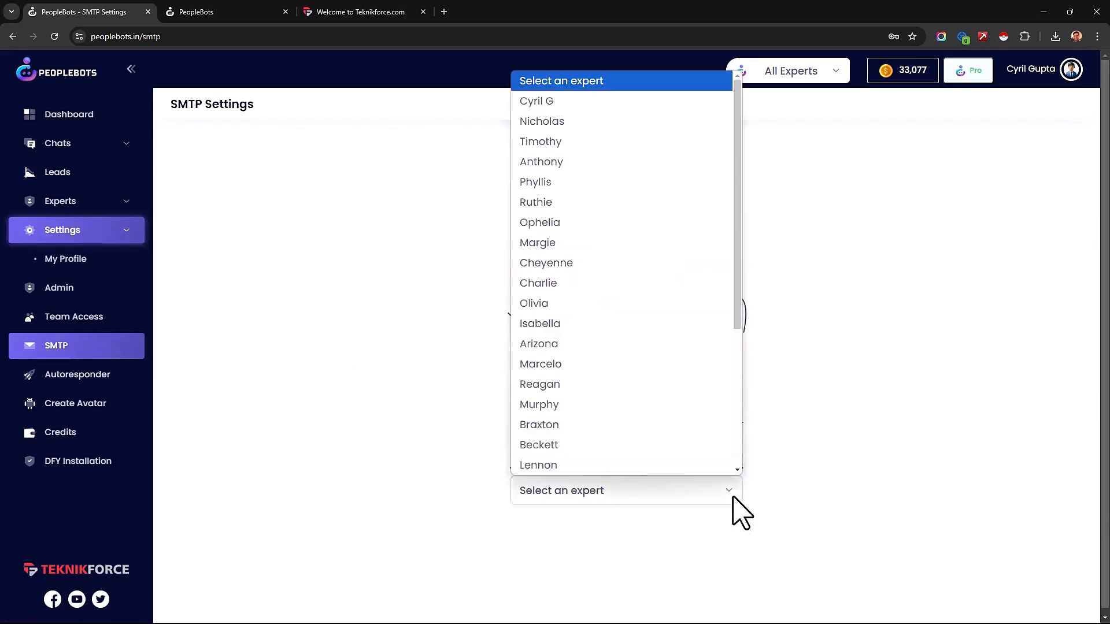
left_click(623, 105)
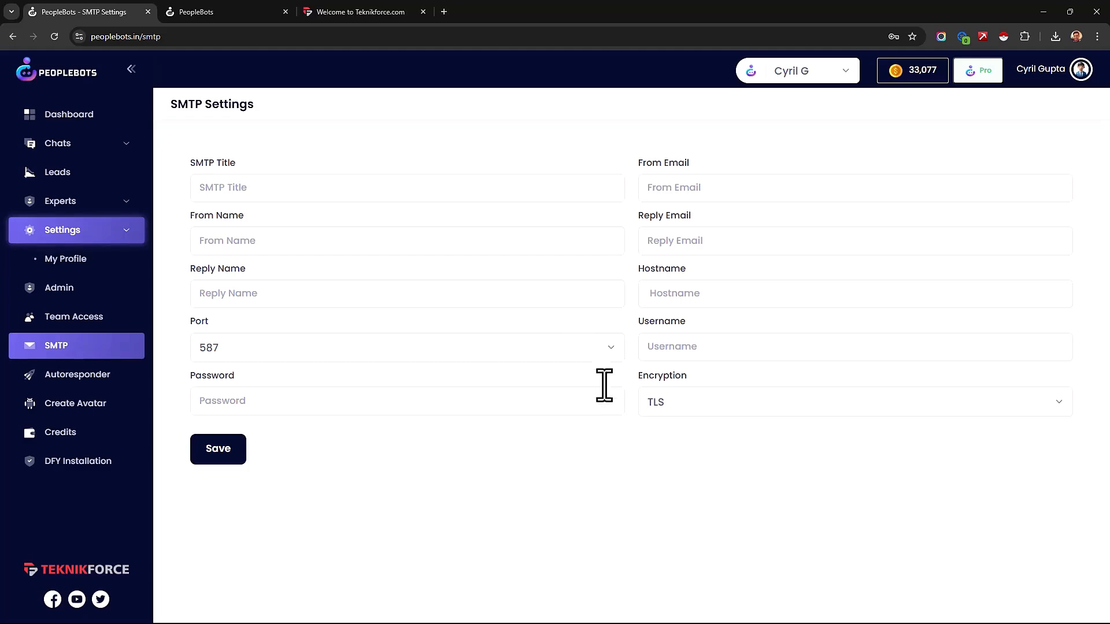
left_click(104, 435)
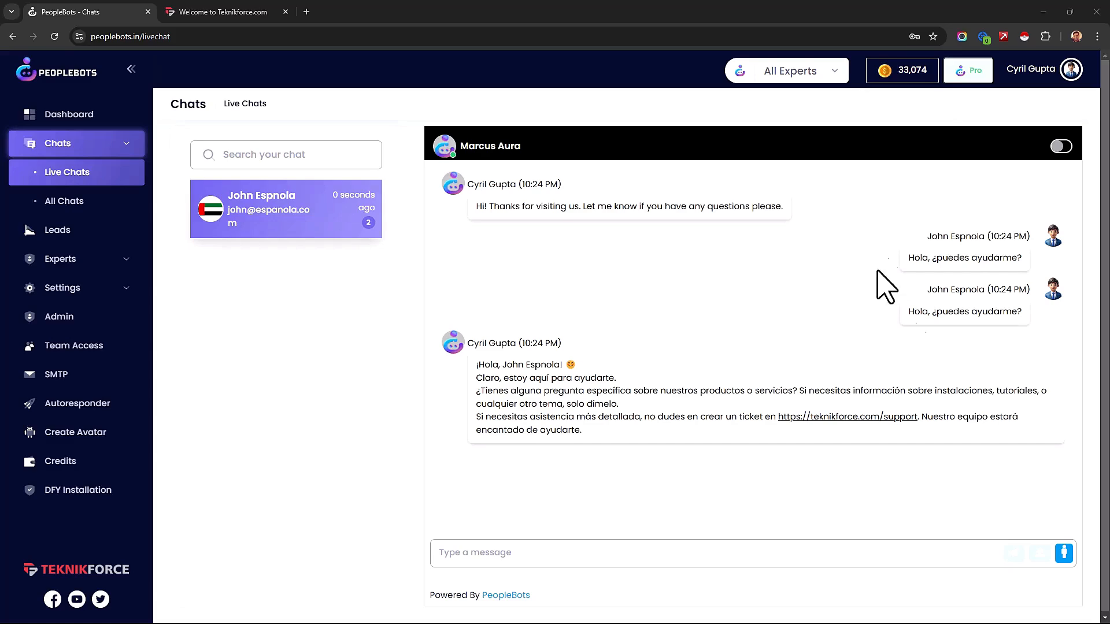
Step: Examine the visitor's Spanish message "Hola, ¿puedes ayudarme?" in the live chat
left_click_drag(935, 258, 1017, 259)
left_click(948, 265)
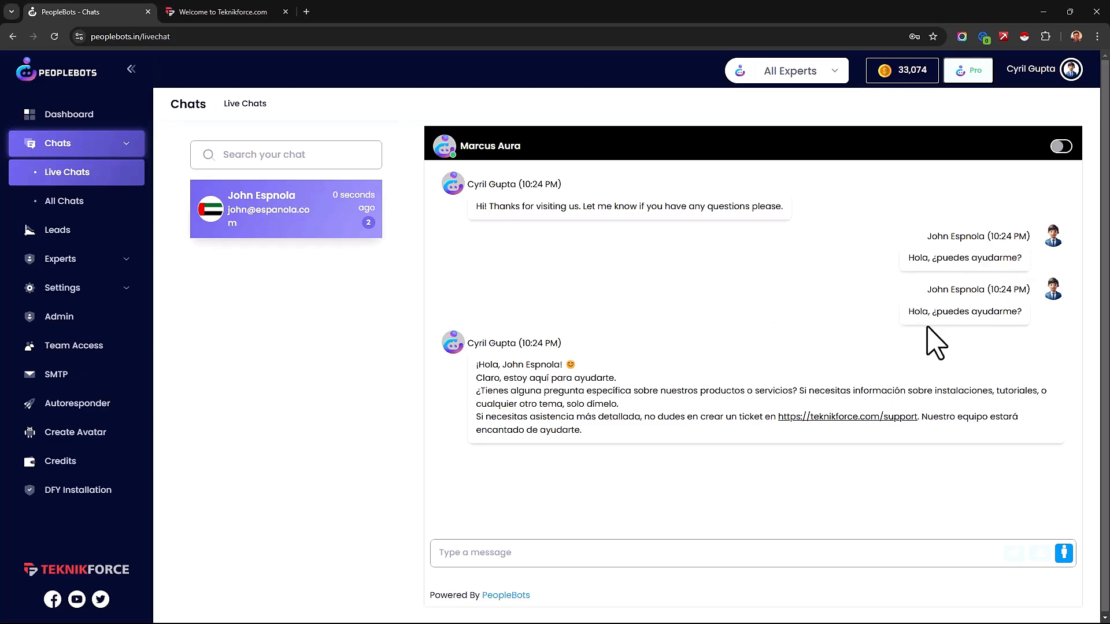
Step: Turn on translation for the live chat from Spanish to English and view the available target languages
left_click_drag(563, 383, 620, 438)
left_click(619, 438)
left_click(1064, 147)
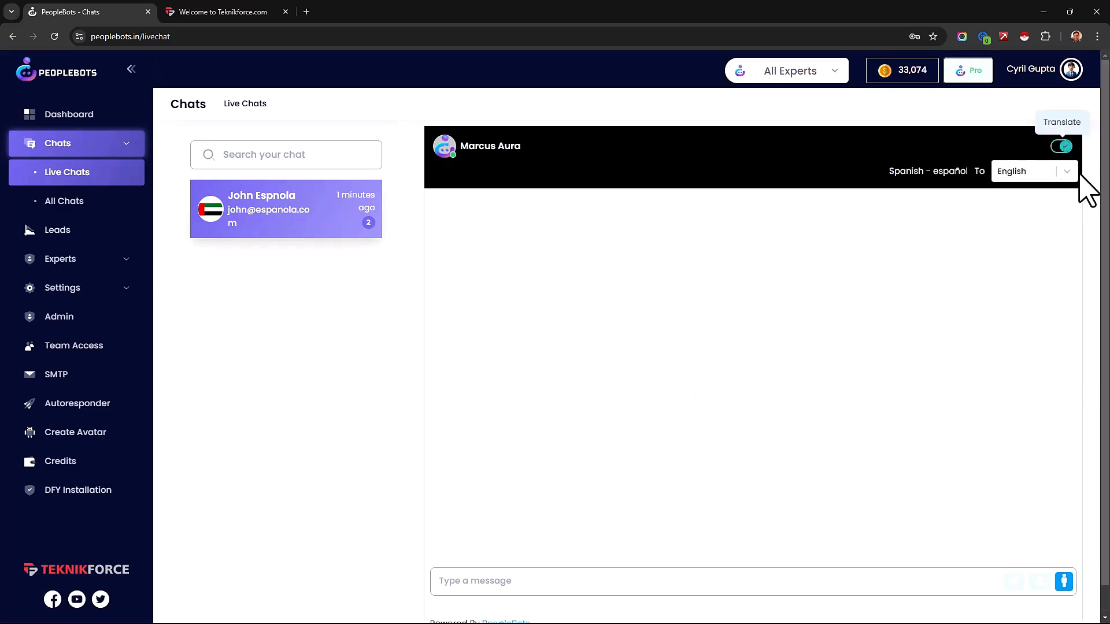
left_click(1057, 178)
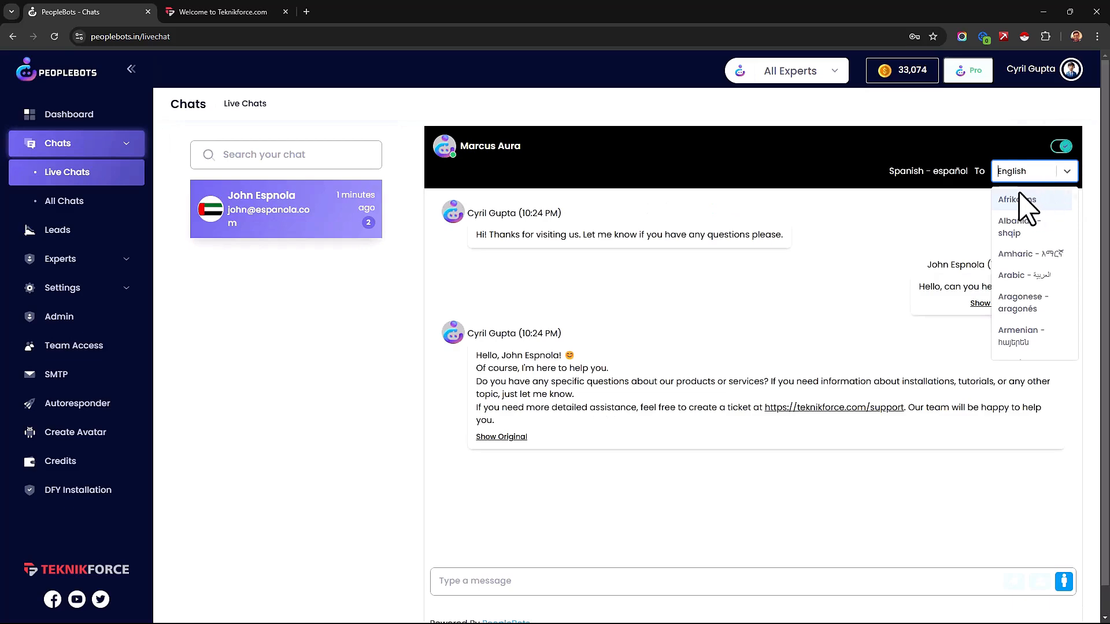
left_click(1011, 178)
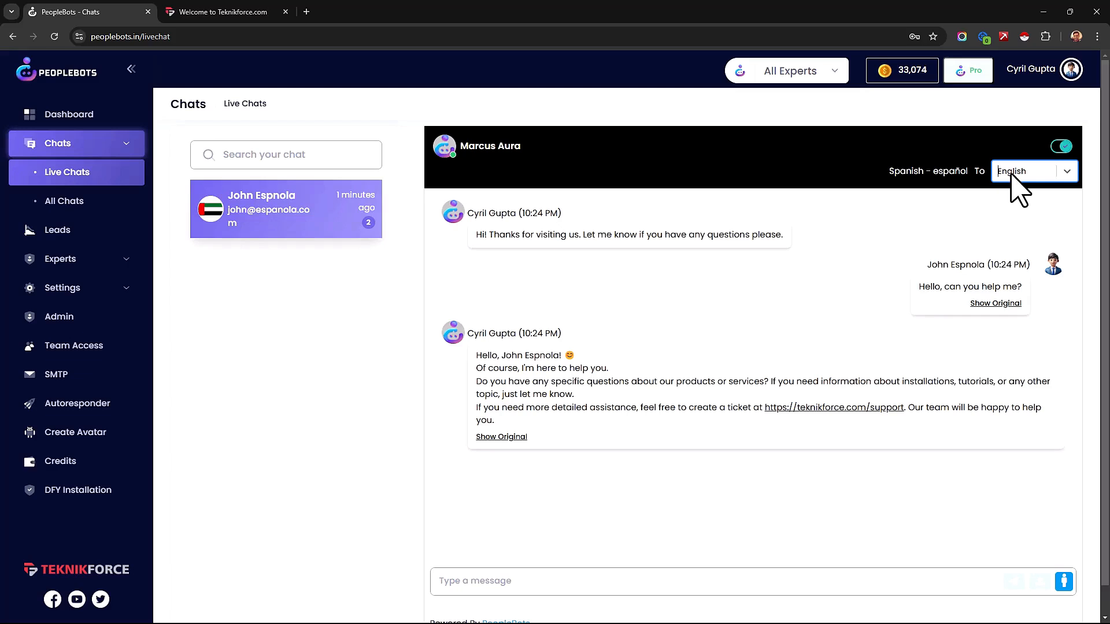
Step: Compare the original and translated versions of the visitor's message in the live chat
left_click(992, 304)
left_click(992, 304)
left_click(992, 304)
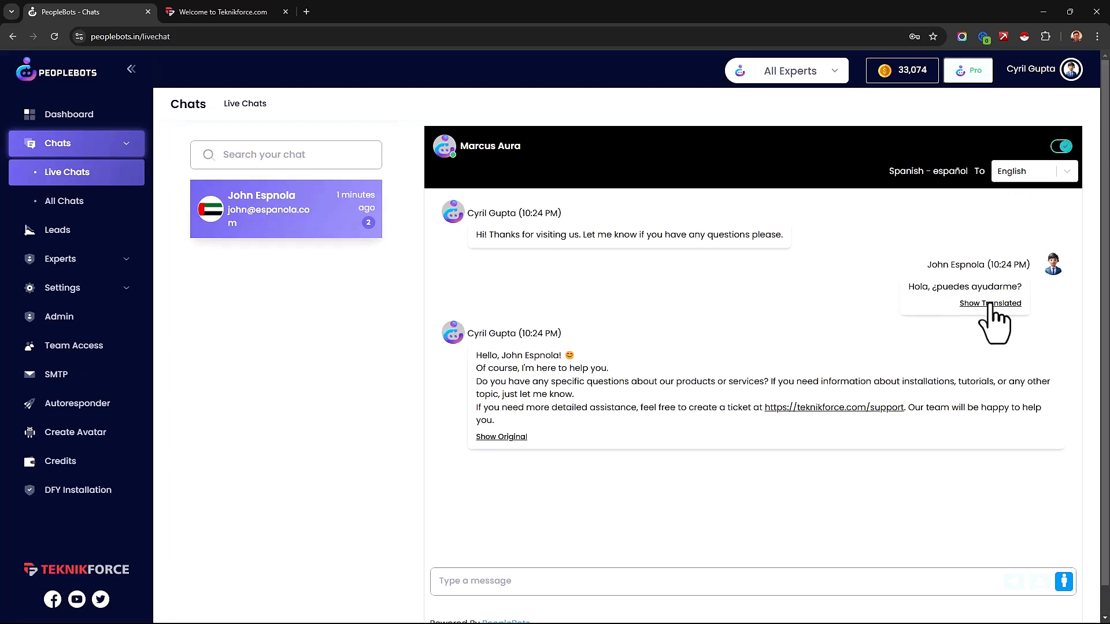
left_click(982, 303)
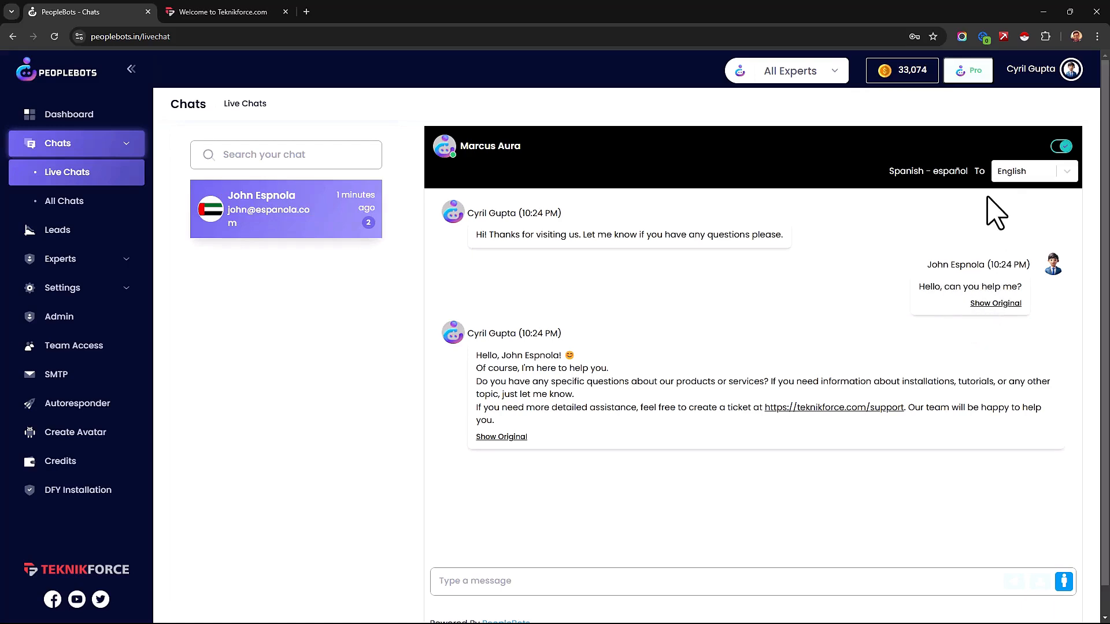
left_click(985, 303)
left_click(985, 303)
Step: Take over the chat from the bot and send the visitor the reply "Sure, I will help you!"
left_click(1061, 582)
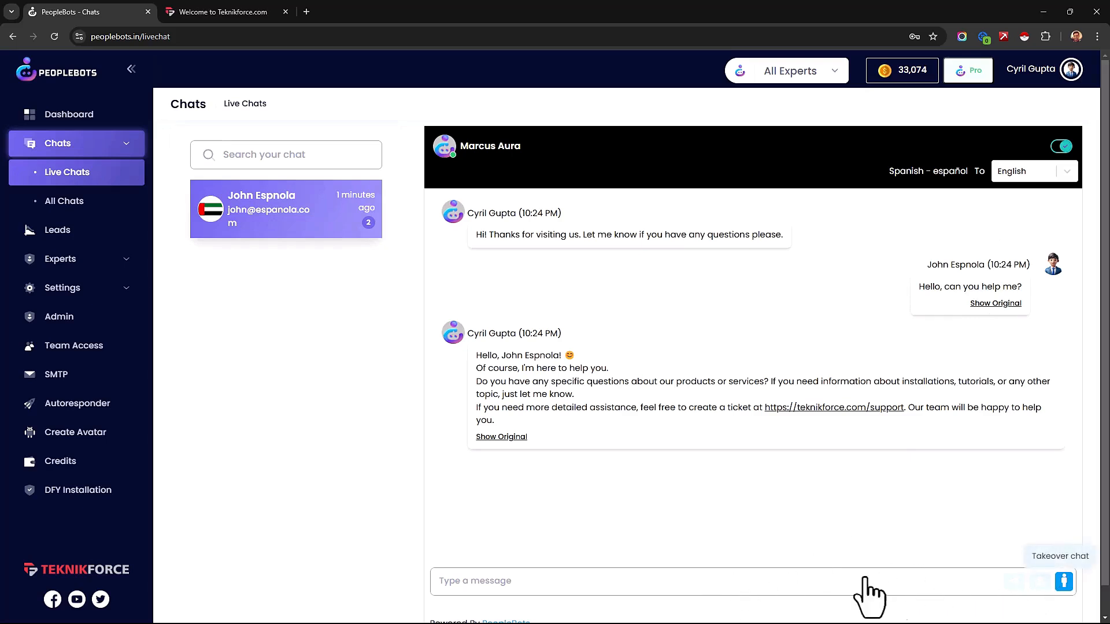
type("Sure, I will help you!")
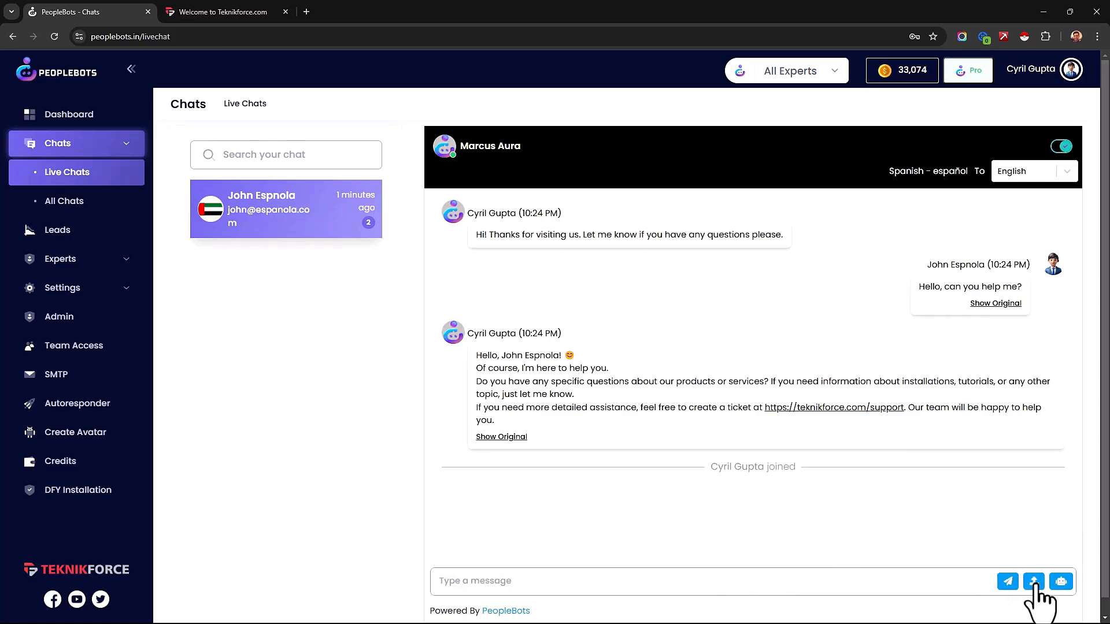
left_click(1035, 581)
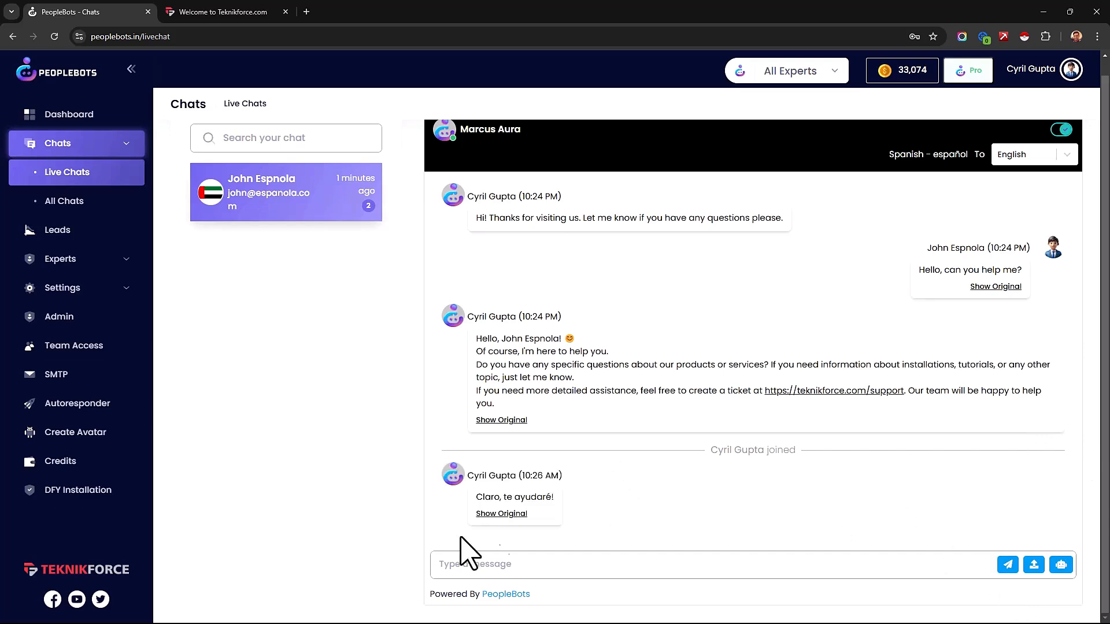
Step: Compare the sent reply's Spanish translation with its original text, and return to the Dashboard
left_click_drag(476, 496, 566, 499)
left_click(502, 514)
left_click(505, 515)
left_click_drag(478, 497, 538, 498)
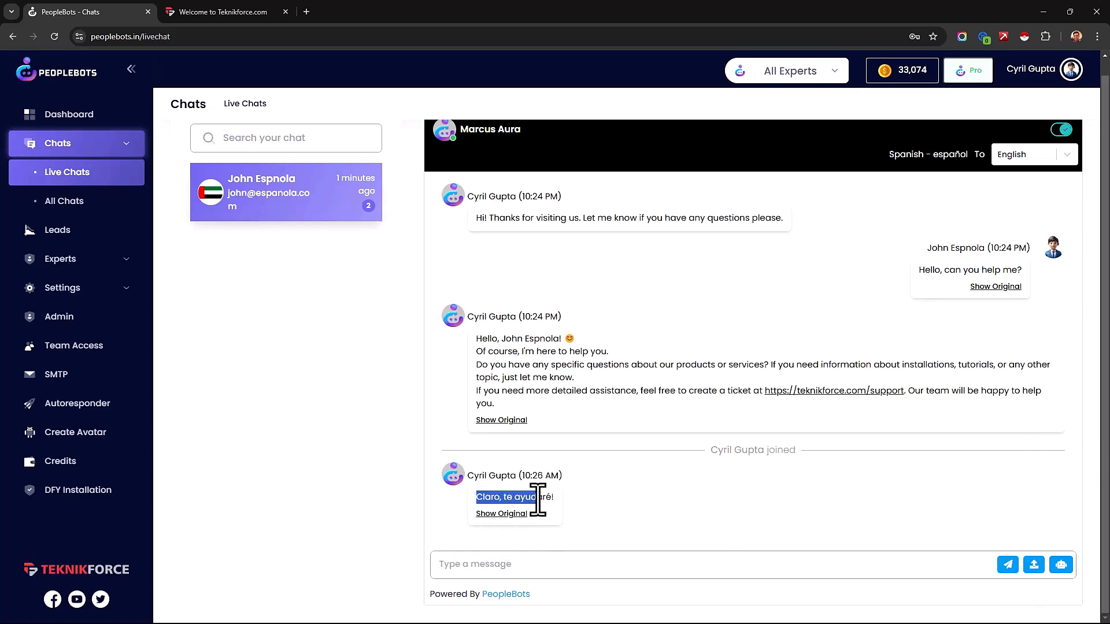
left_click(548, 494)
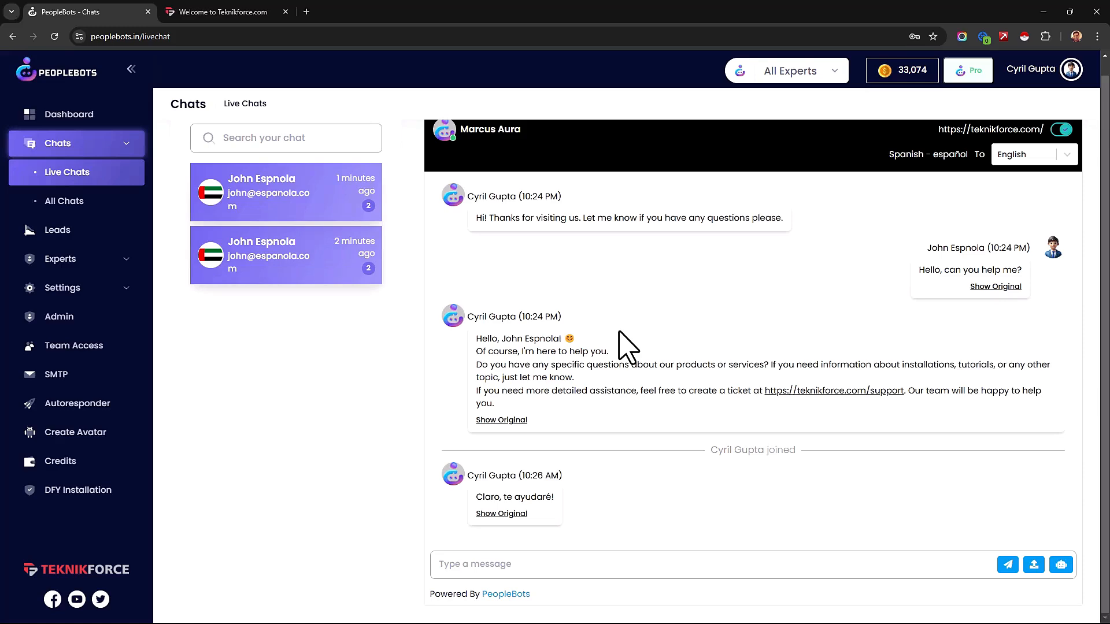
left_click(38, 119)
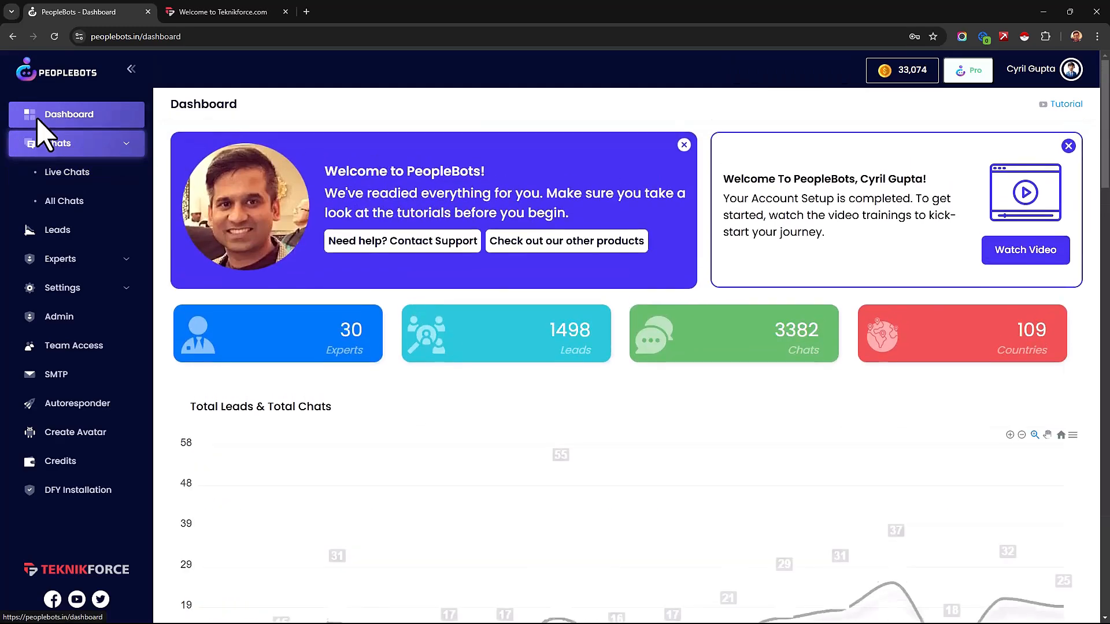